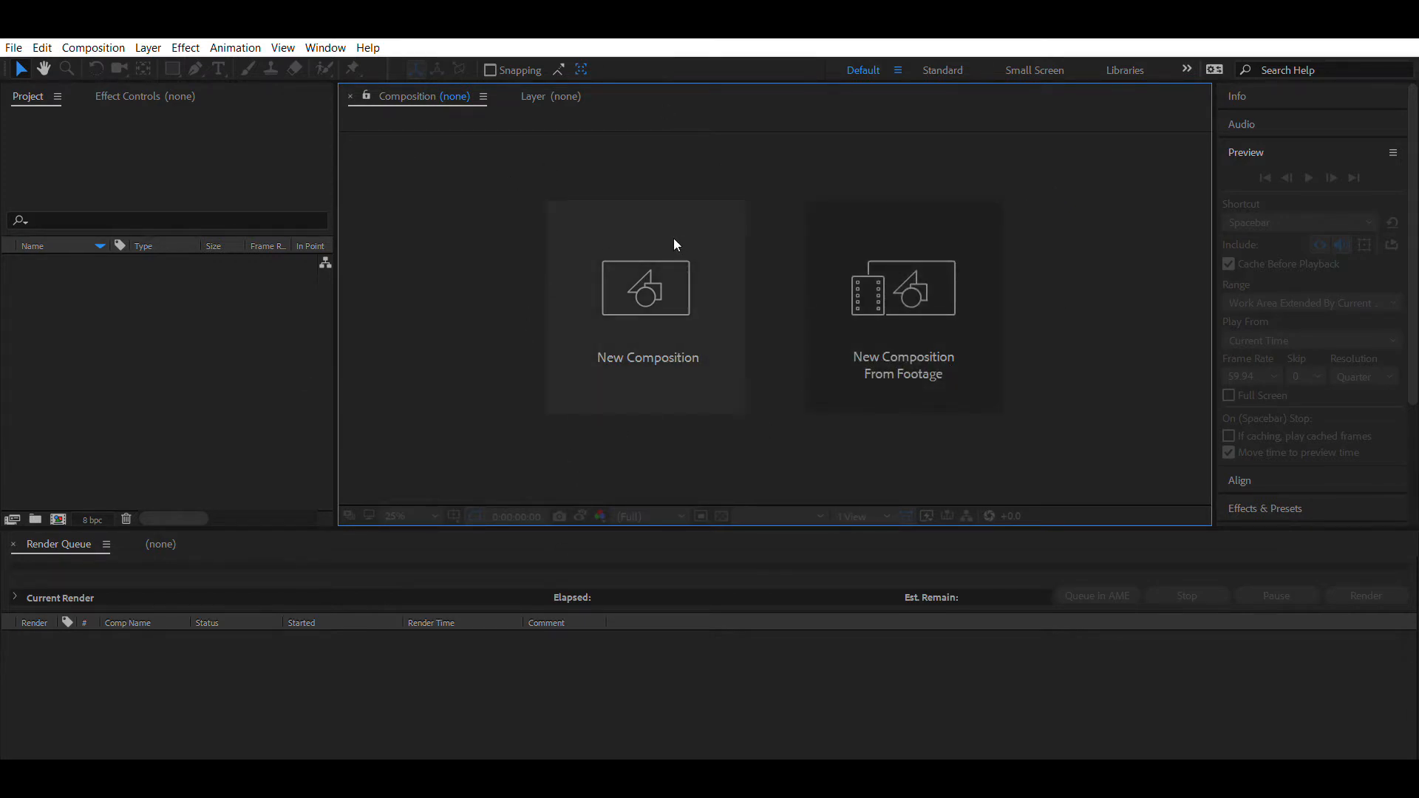
# - Create a 1920 x 1080 composition at 59.94 fps and place the imported "Break up with your girlfriend" MP4 clip in its timeline
pyautogui.click(685, 308)
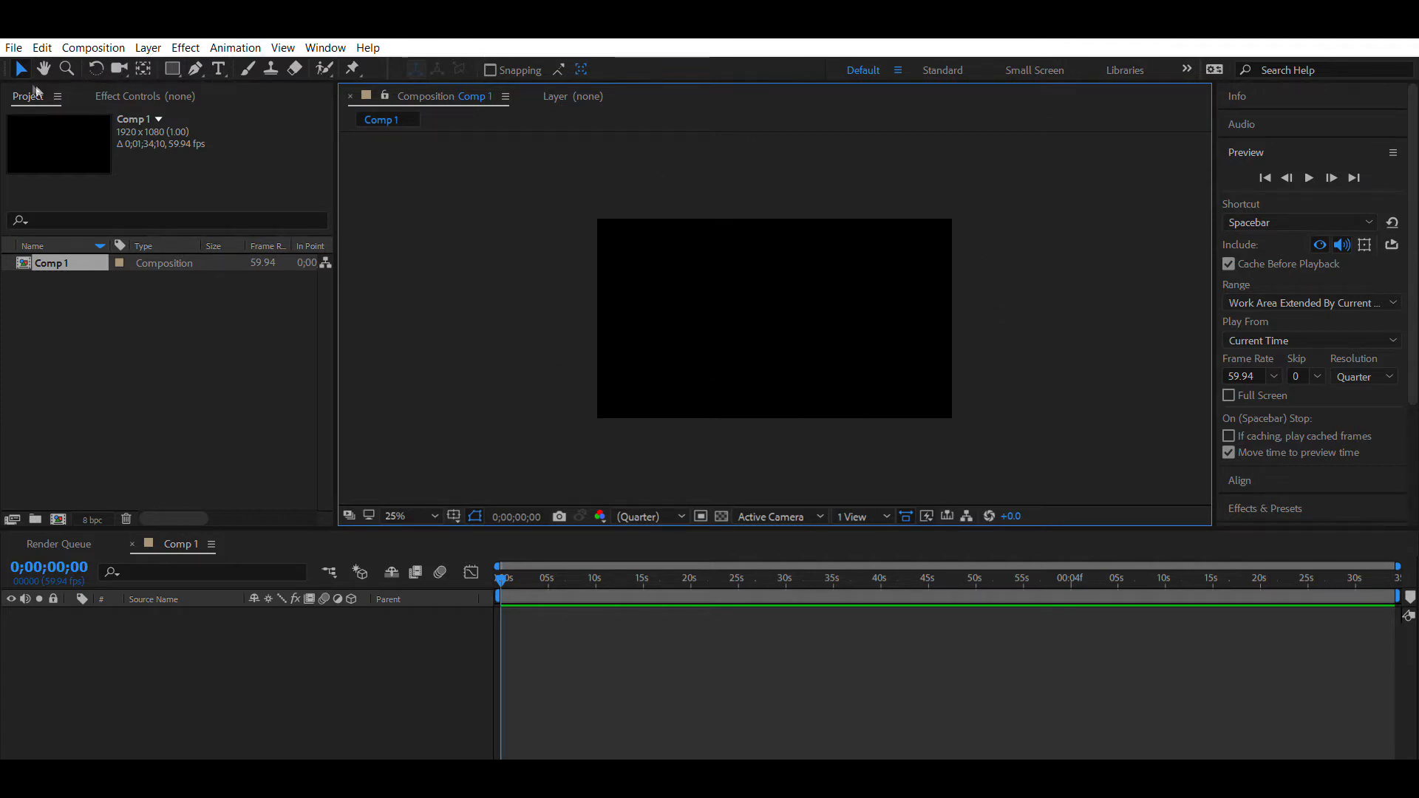
pyautogui.click(230, 420)
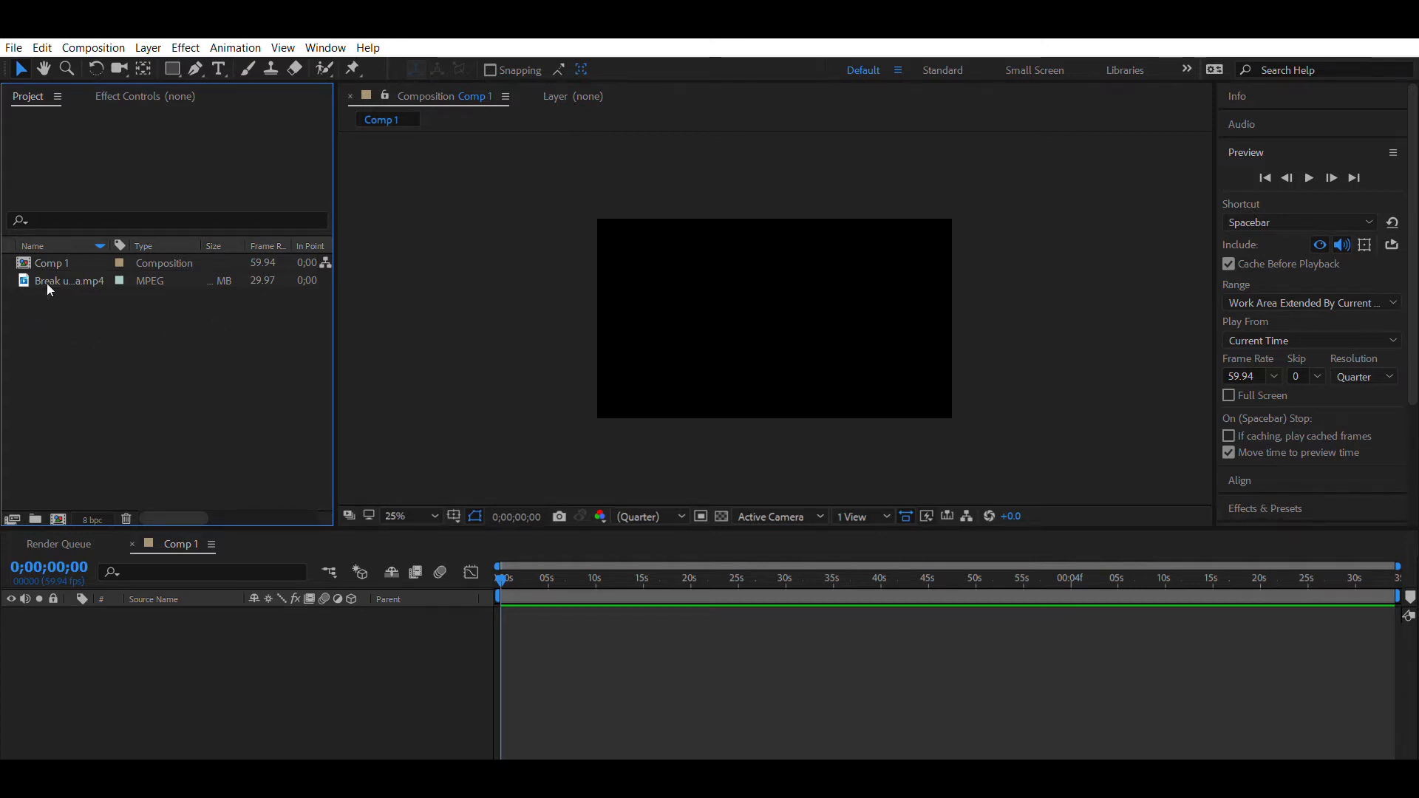
pyautogui.moveTo(48, 281); pyautogui.dragTo(221, 645)
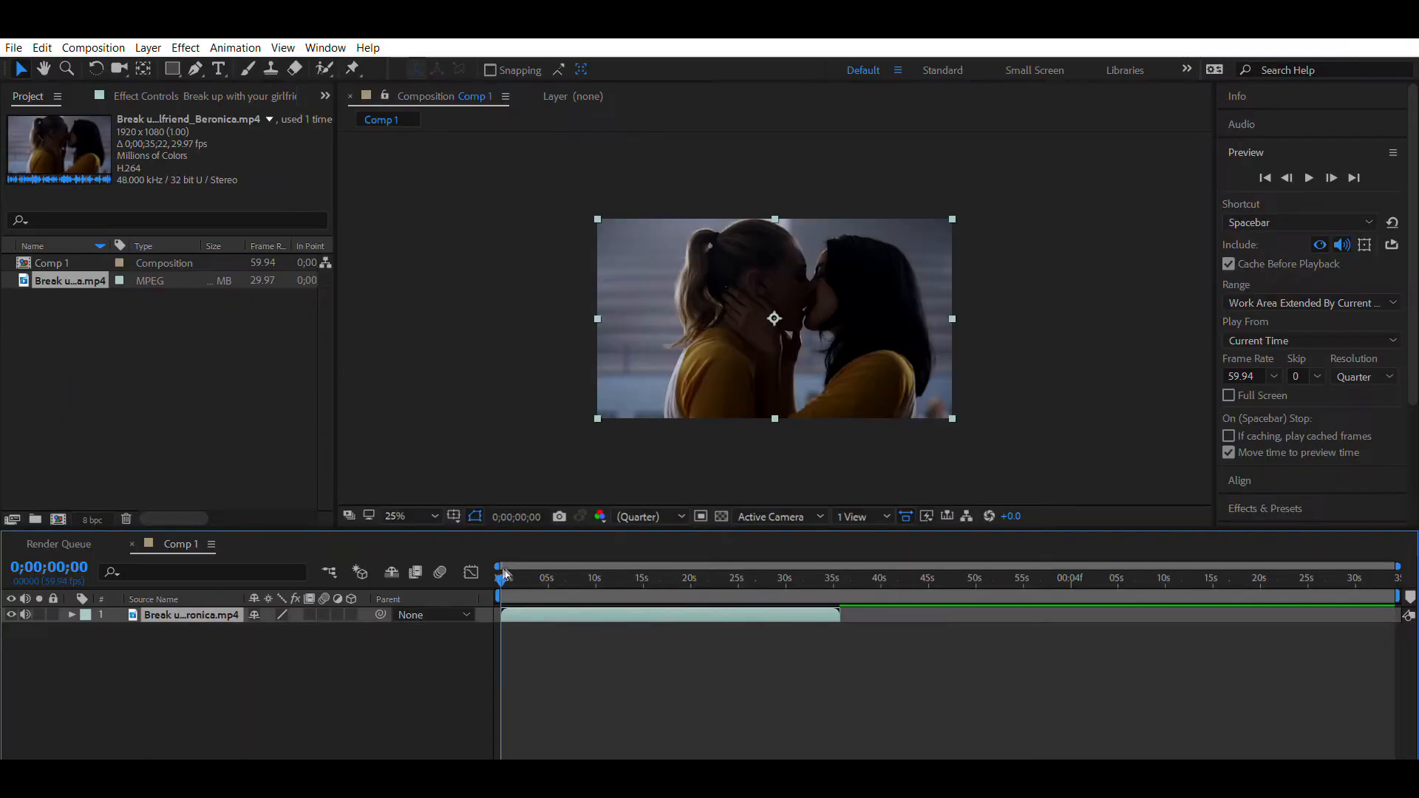
# - Change the composition to a square frame, scrub through the clip and return to the start of the timeline
pyautogui.moveTo(505, 573); pyautogui.dragTo(827, 578)
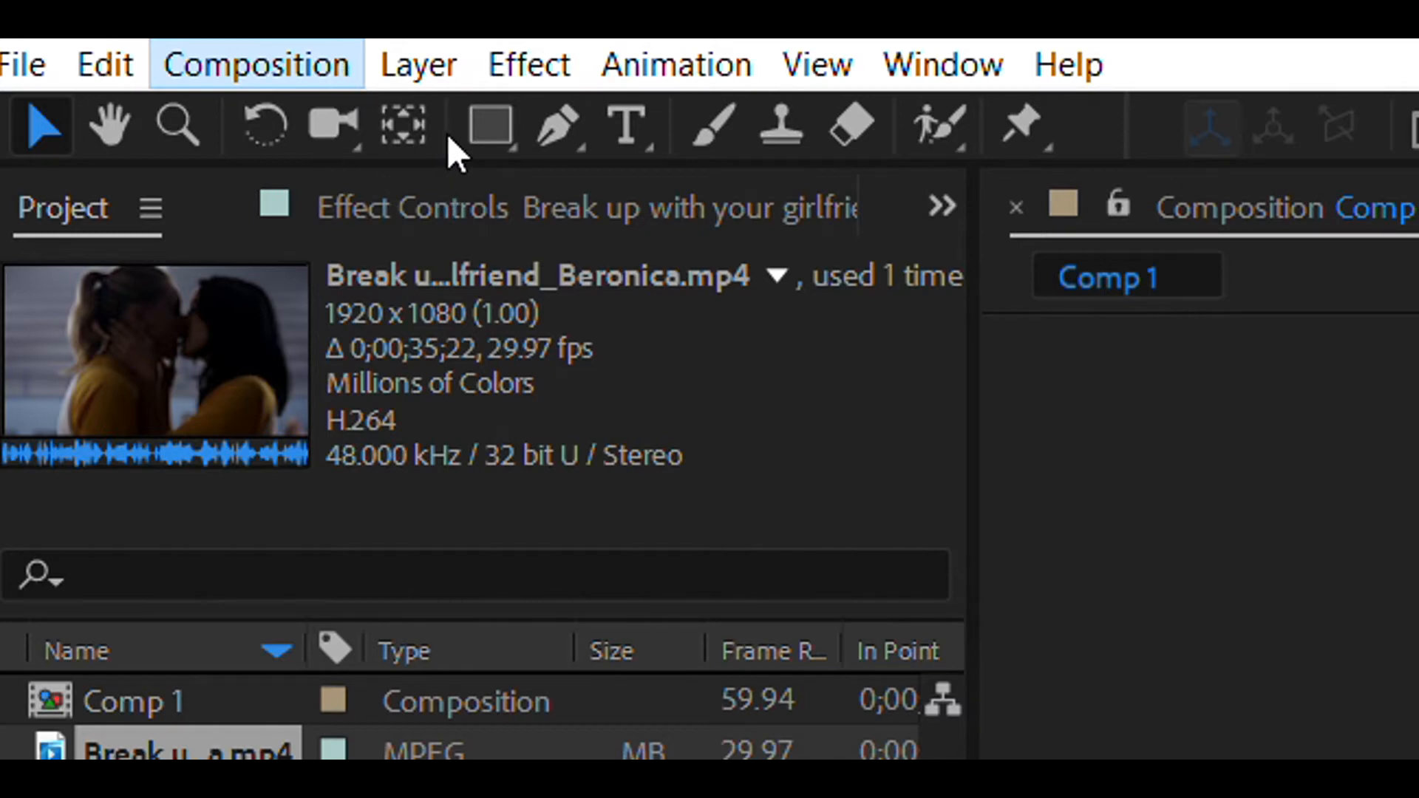
pyautogui.hotkey('ctrl', 'k')
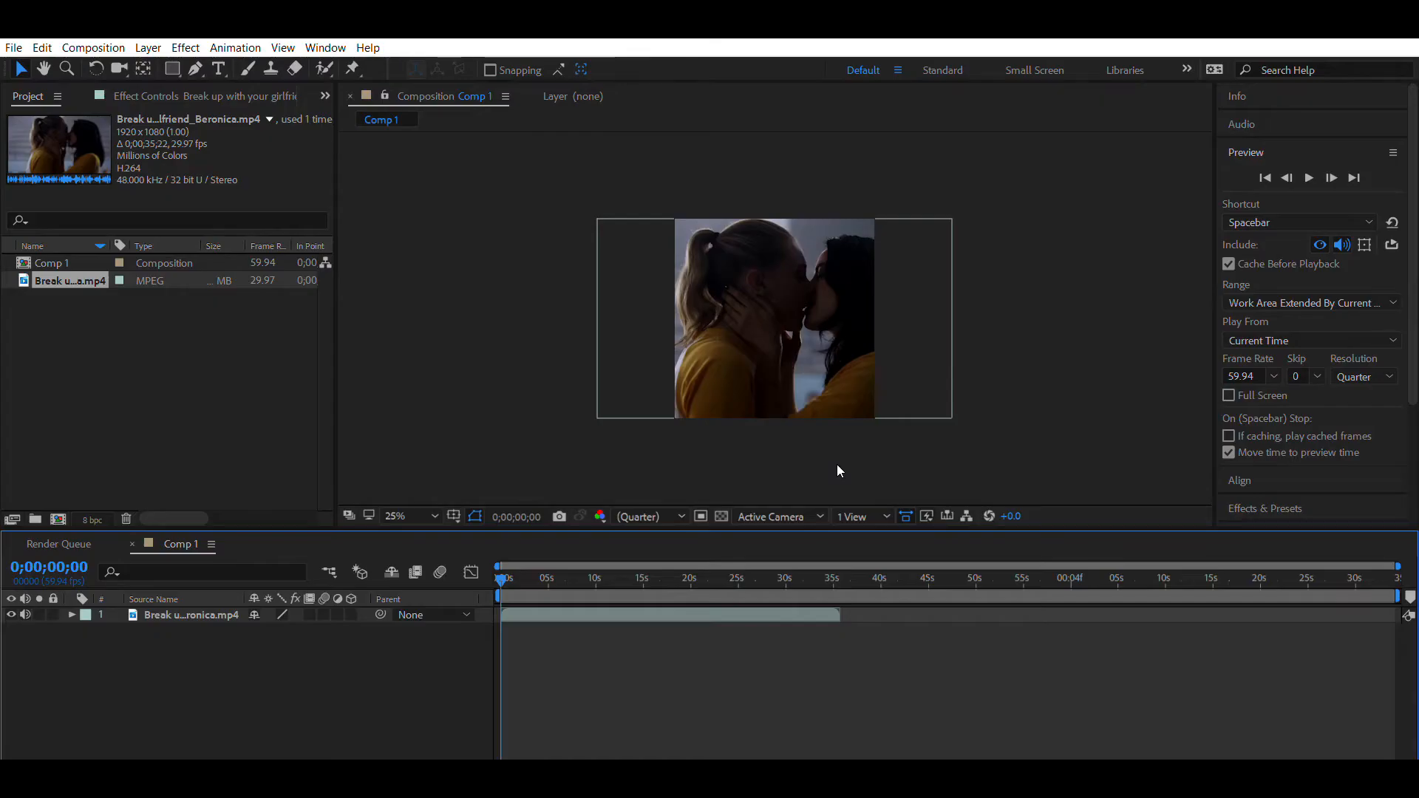
pyautogui.click(837, 464)
pyautogui.moveTo(556, 570); pyautogui.dragTo(806, 562)
pyautogui.press('Home')
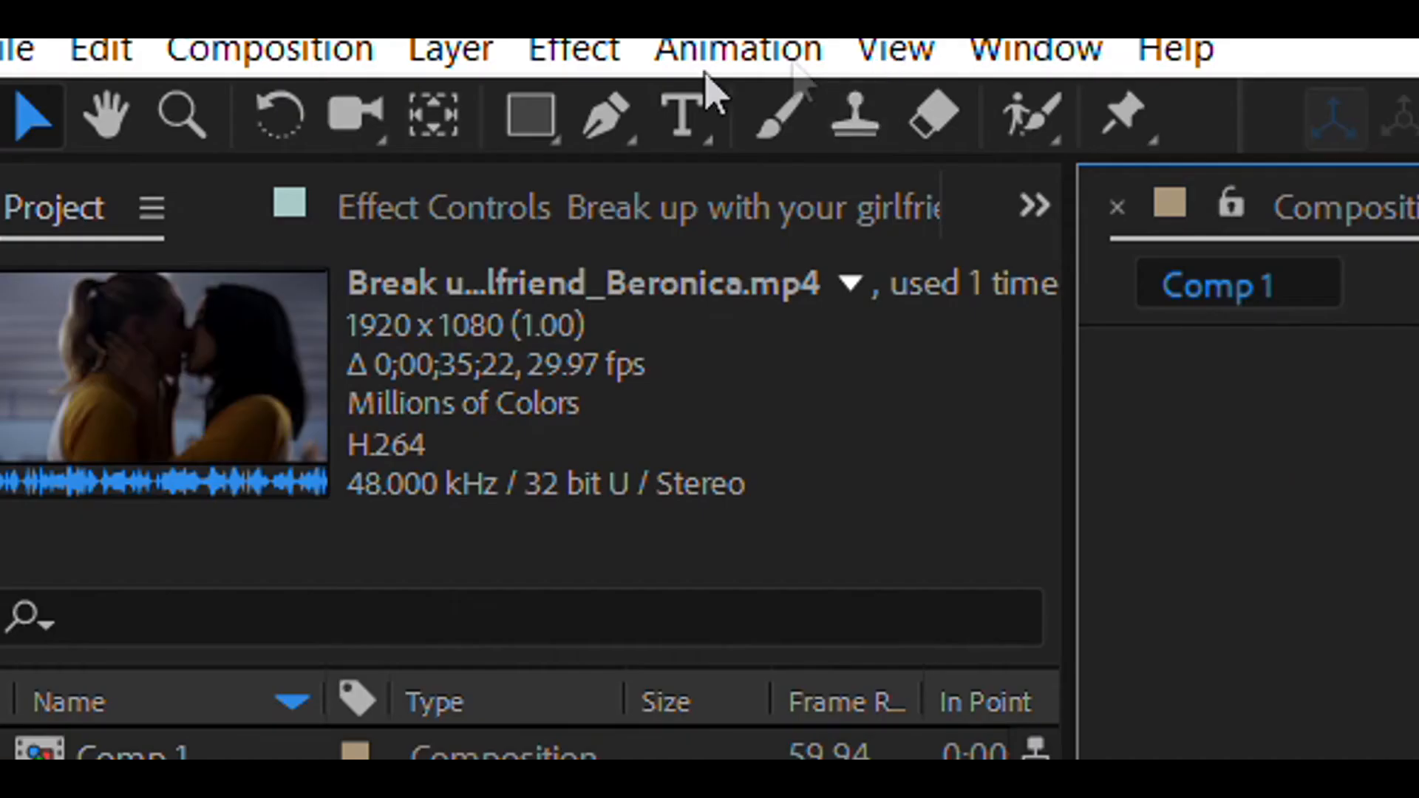
# - Draw a wide rectangular mask on the clip that covers the upper half of the frame
pyautogui.click(105, 113)
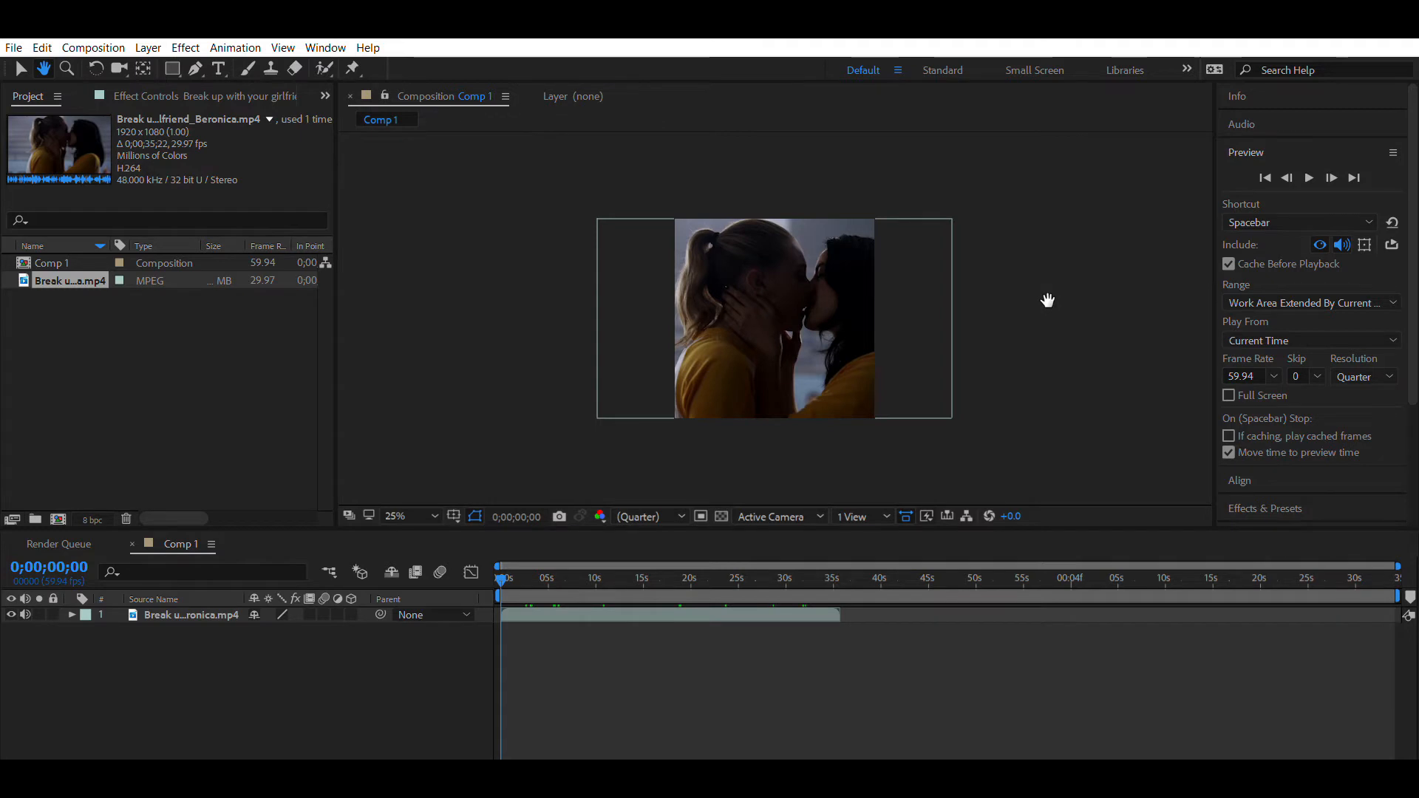
pyautogui.moveTo(1046, 301)
pyautogui.mouseDown()
pyautogui.moveTo(786, 294)
pyautogui.moveTo(824, 190)
pyautogui.moveTo(1115, 254)
pyautogui.moveTo(1020, 288)
pyautogui.mouseUp()
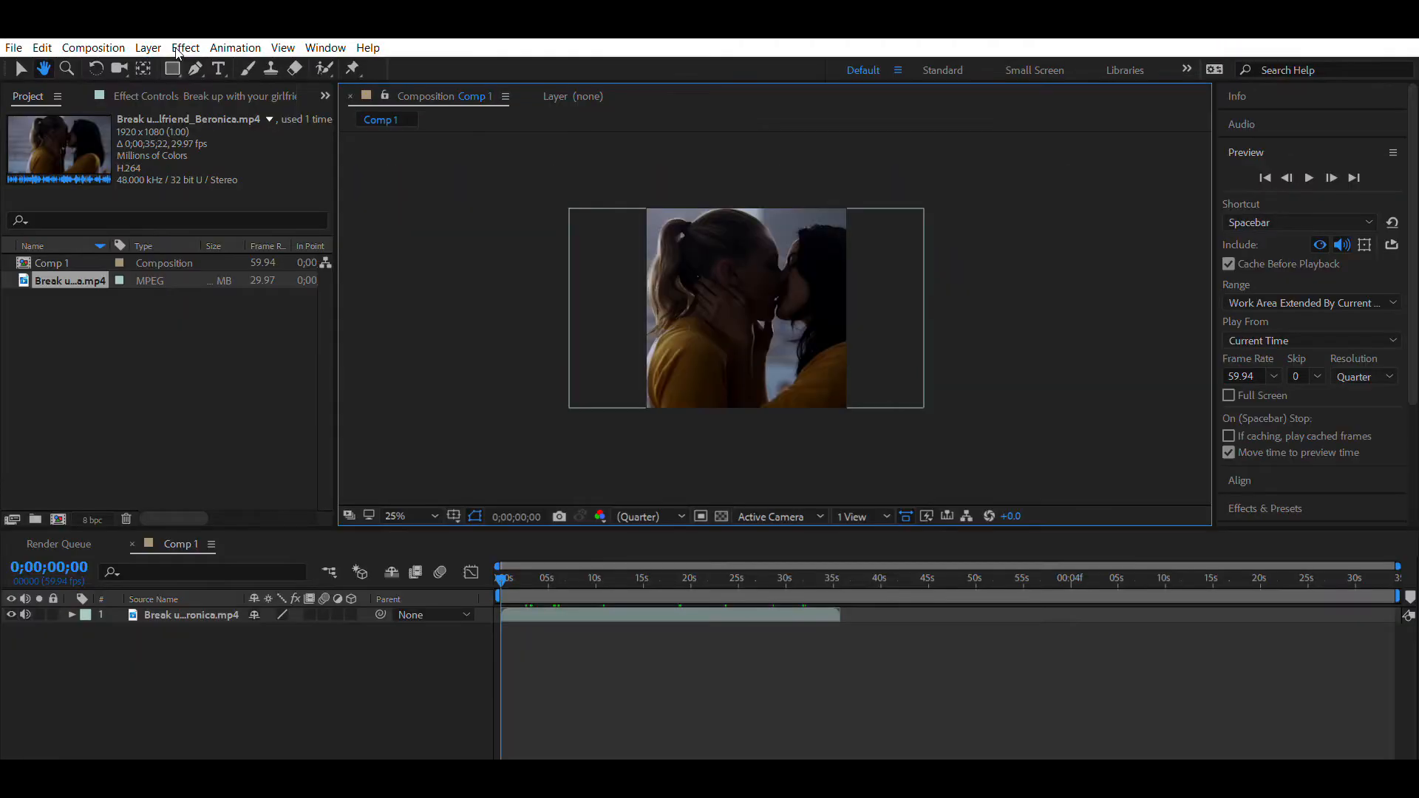
pyautogui.click(173, 69)
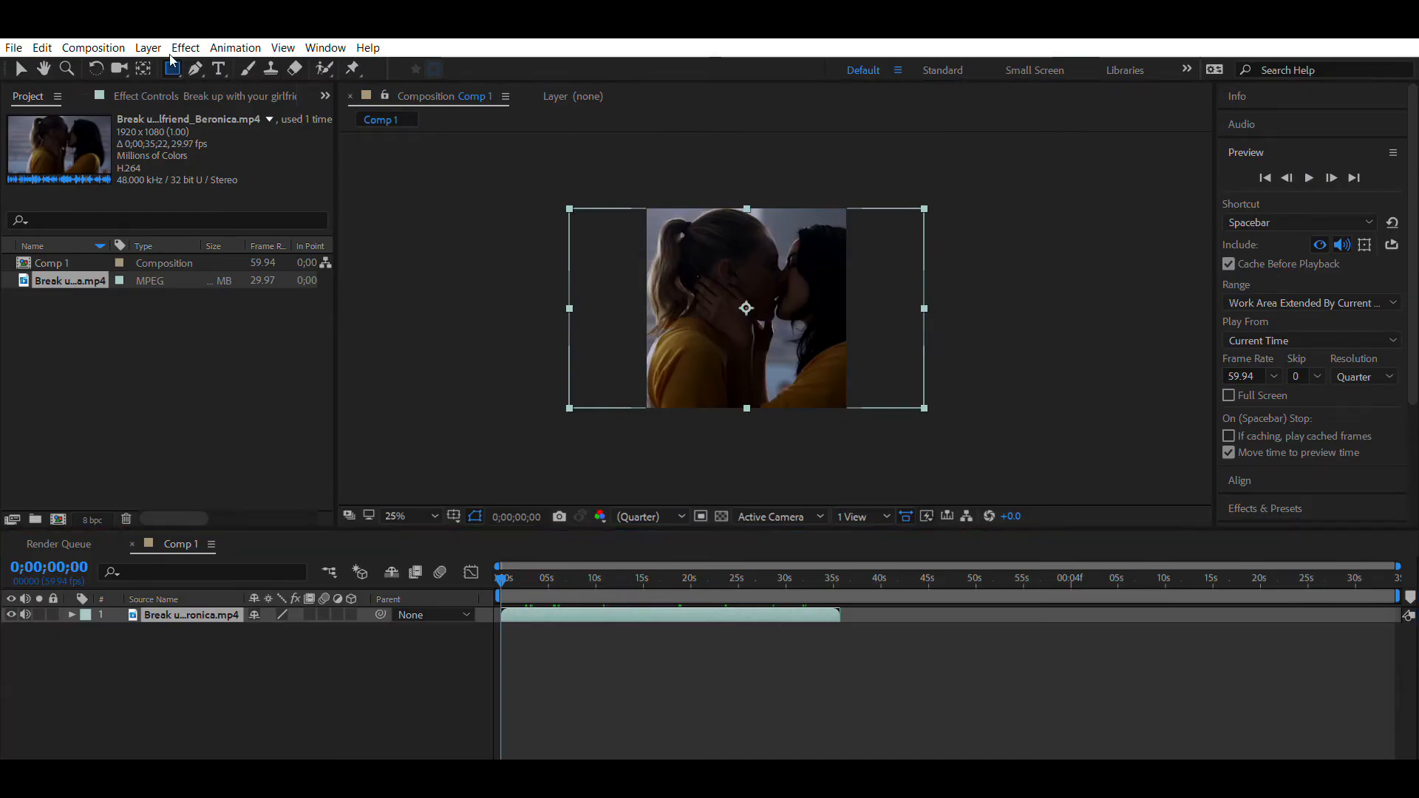
pyautogui.moveTo(513, 152); pyautogui.dragTo(984, 321)
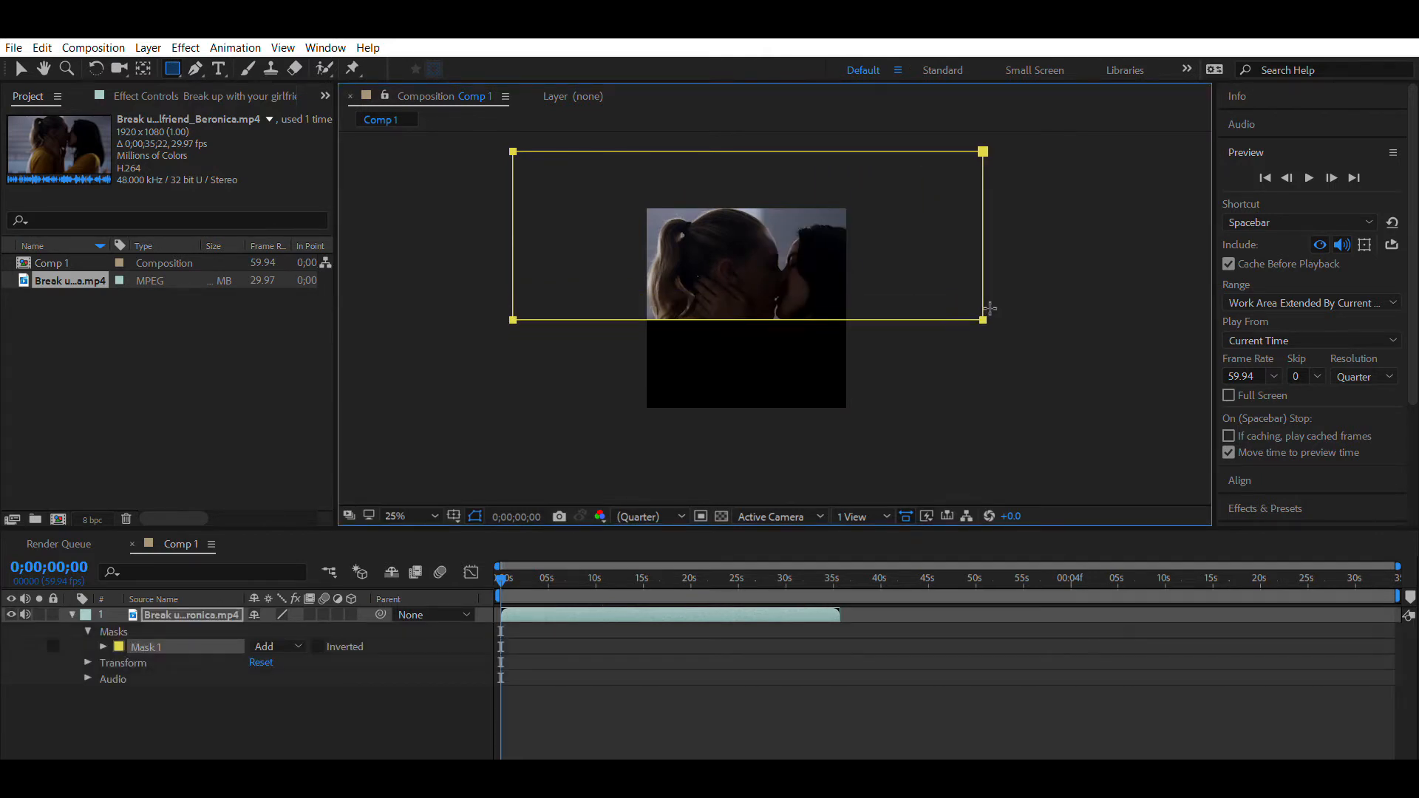
pyautogui.click(529, 564)
pyautogui.moveTo(528, 562); pyautogui.dragTo(491, 600)
# - Extend the mask's lower edge further down the frame, and delete the mask from the clip
pyautogui.click(21, 68)
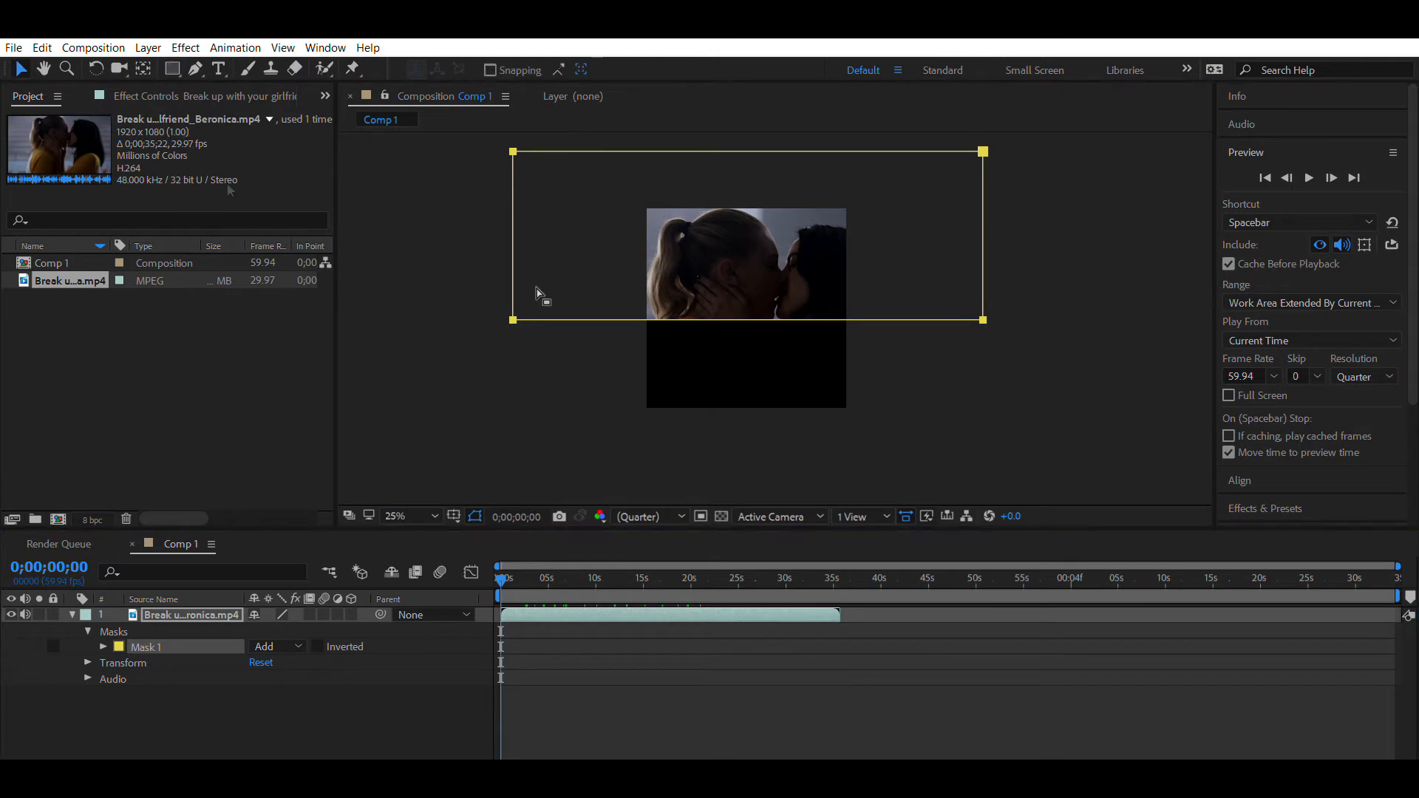
pyautogui.doubleClick(696, 319)
pyautogui.moveTo(748, 320); pyautogui.dragTo(748, 368)
pyautogui.moveTo(513, 259)
pyautogui.mouseDown()
pyautogui.moveTo(651, 260)
pyautogui.moveTo(515, 260)
pyautogui.mouseUp()
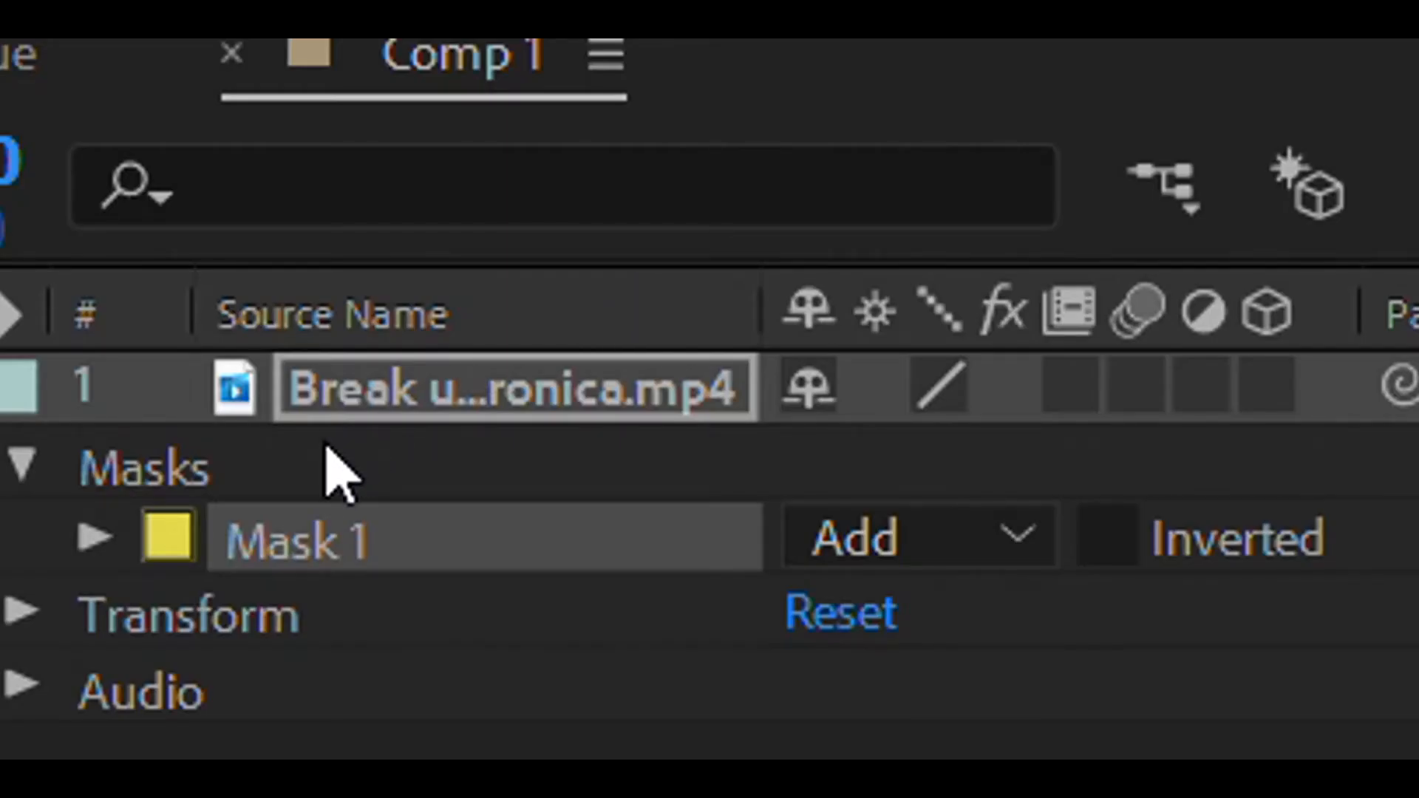
pyautogui.press('Delete')
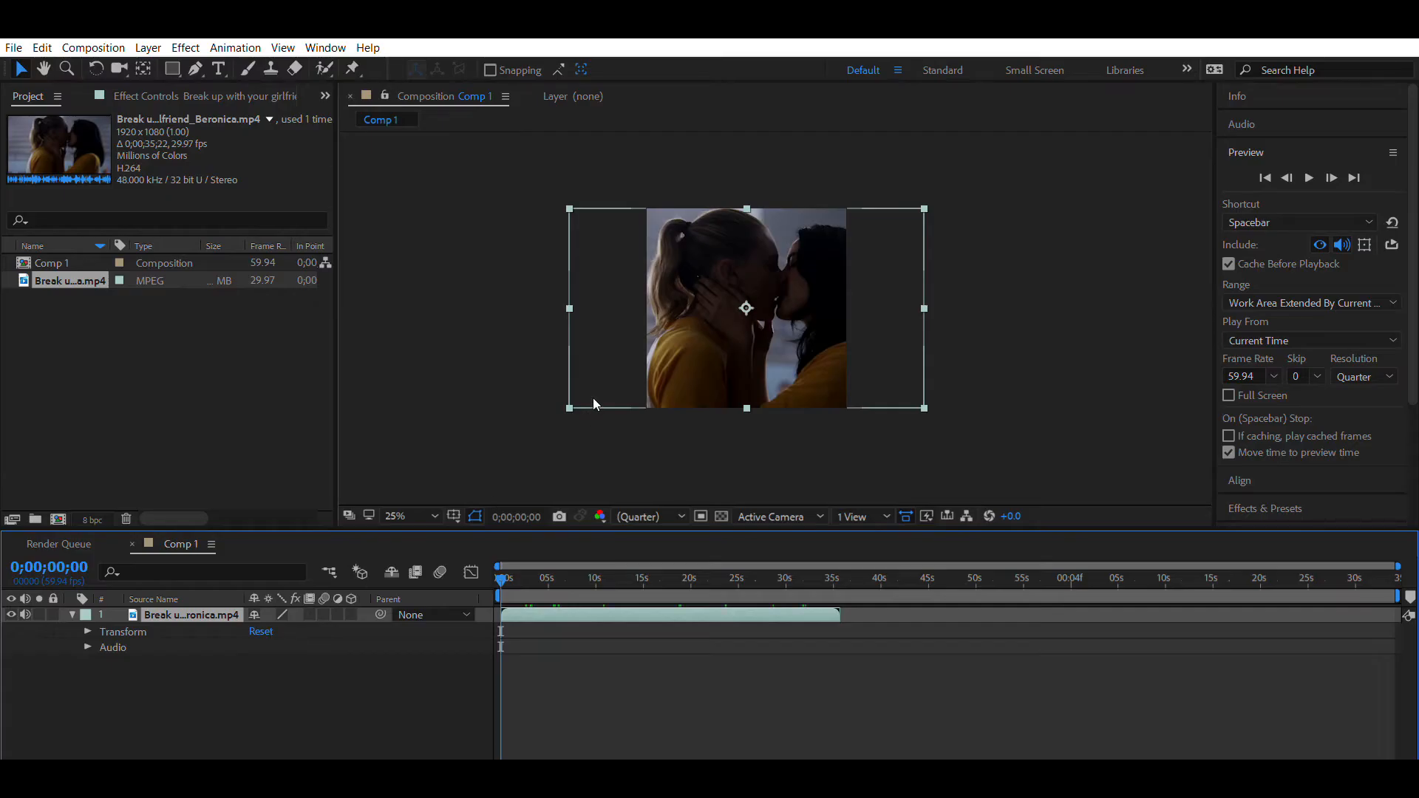
pyautogui.click(594, 400)
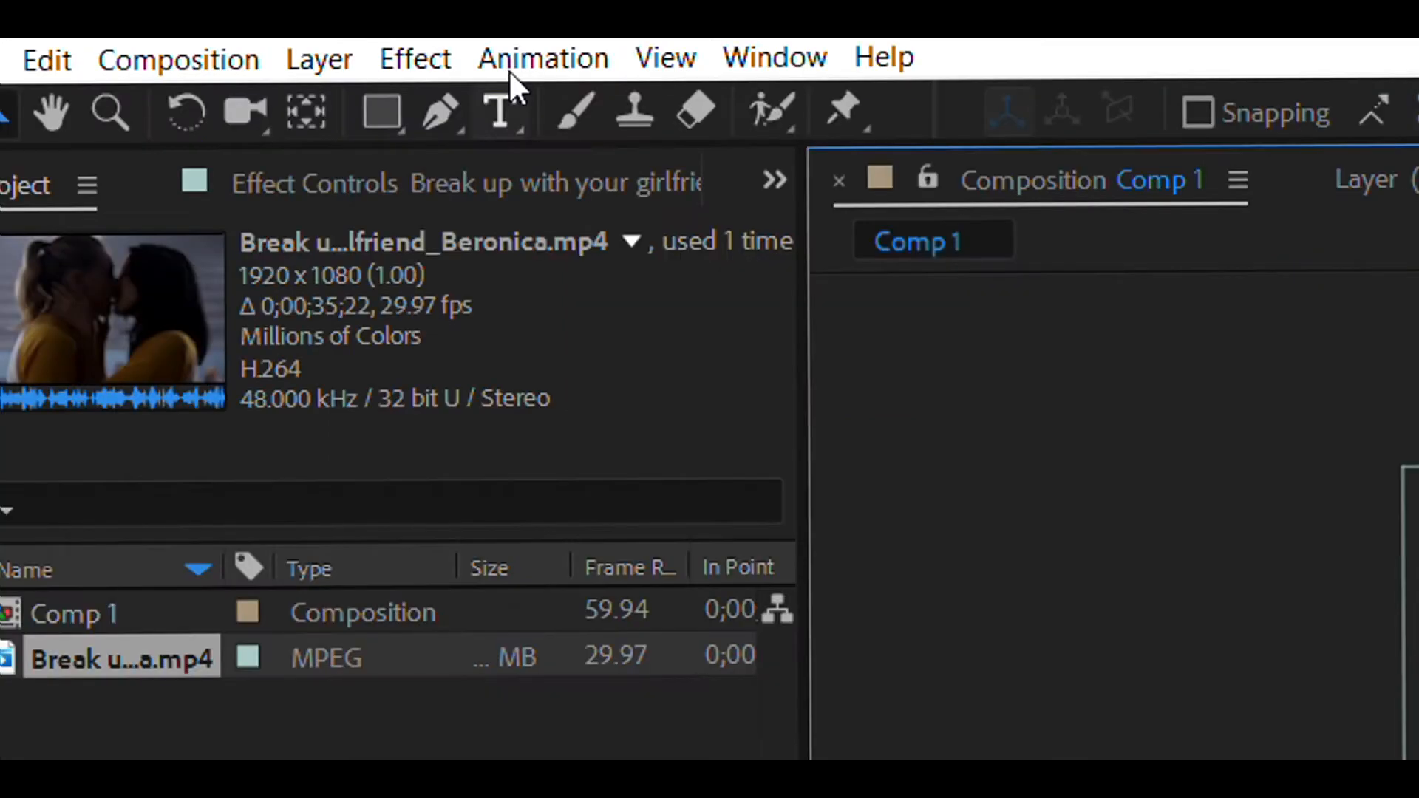
# - Add a text box reading "hi guys" and move it to the middle of the frame
pyautogui.click(500, 111)
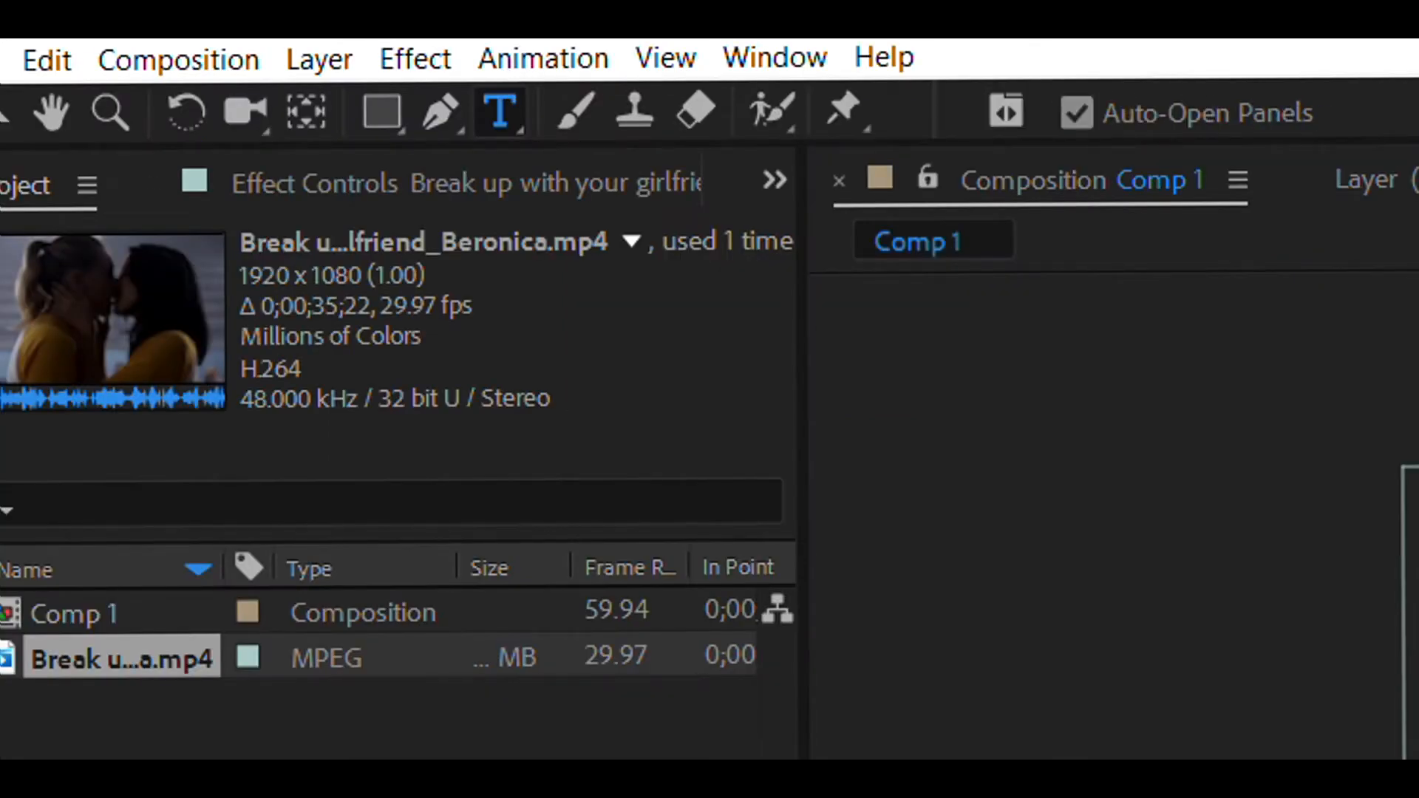
pyautogui.moveTo(642, 265); pyautogui.dragTo(876, 326)
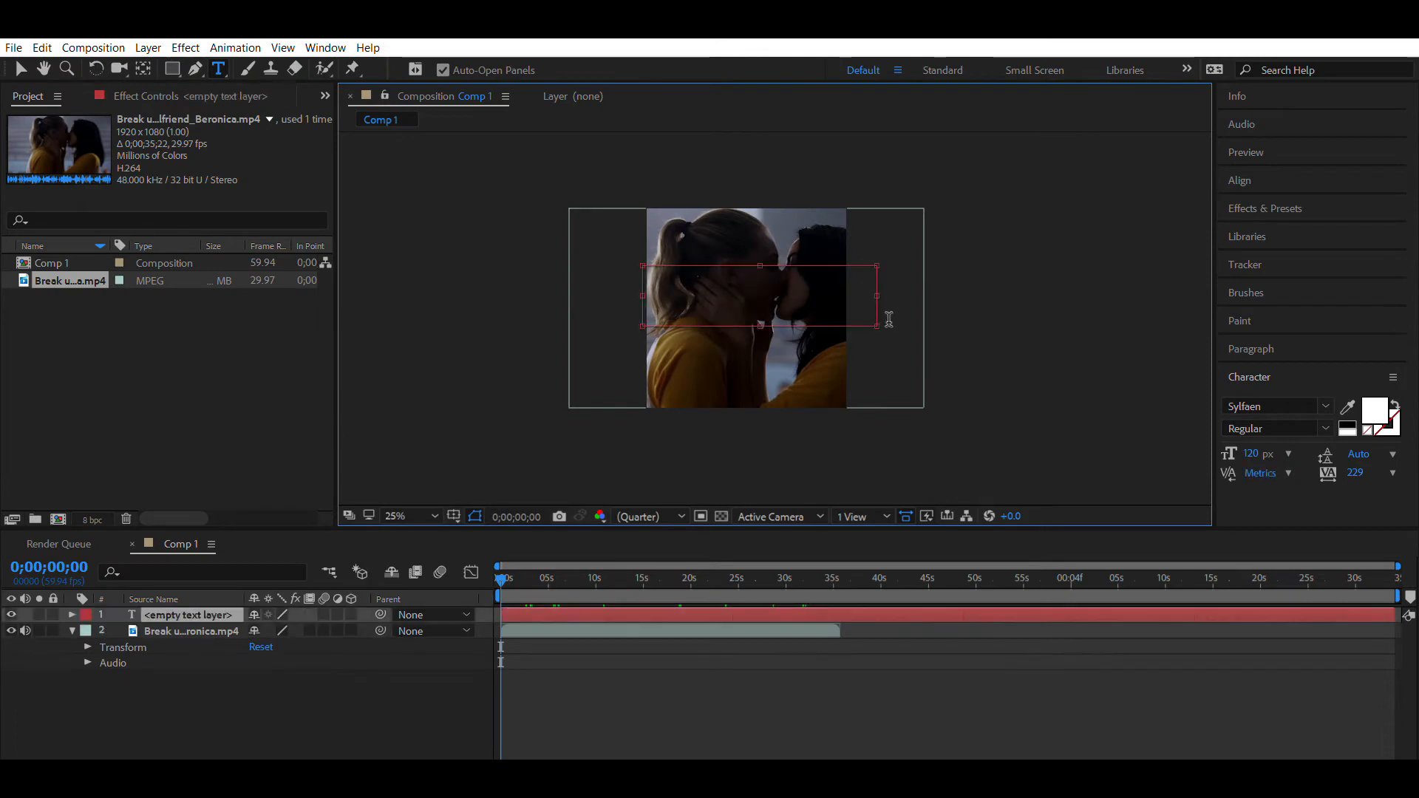
pyautogui.write('j')
pyautogui.press('BackSpace')
pyautogui.write('hi guys')
pyautogui.moveTo(710, 273); pyautogui.dragTo(768, 294)
pyautogui.click(1053, 266)
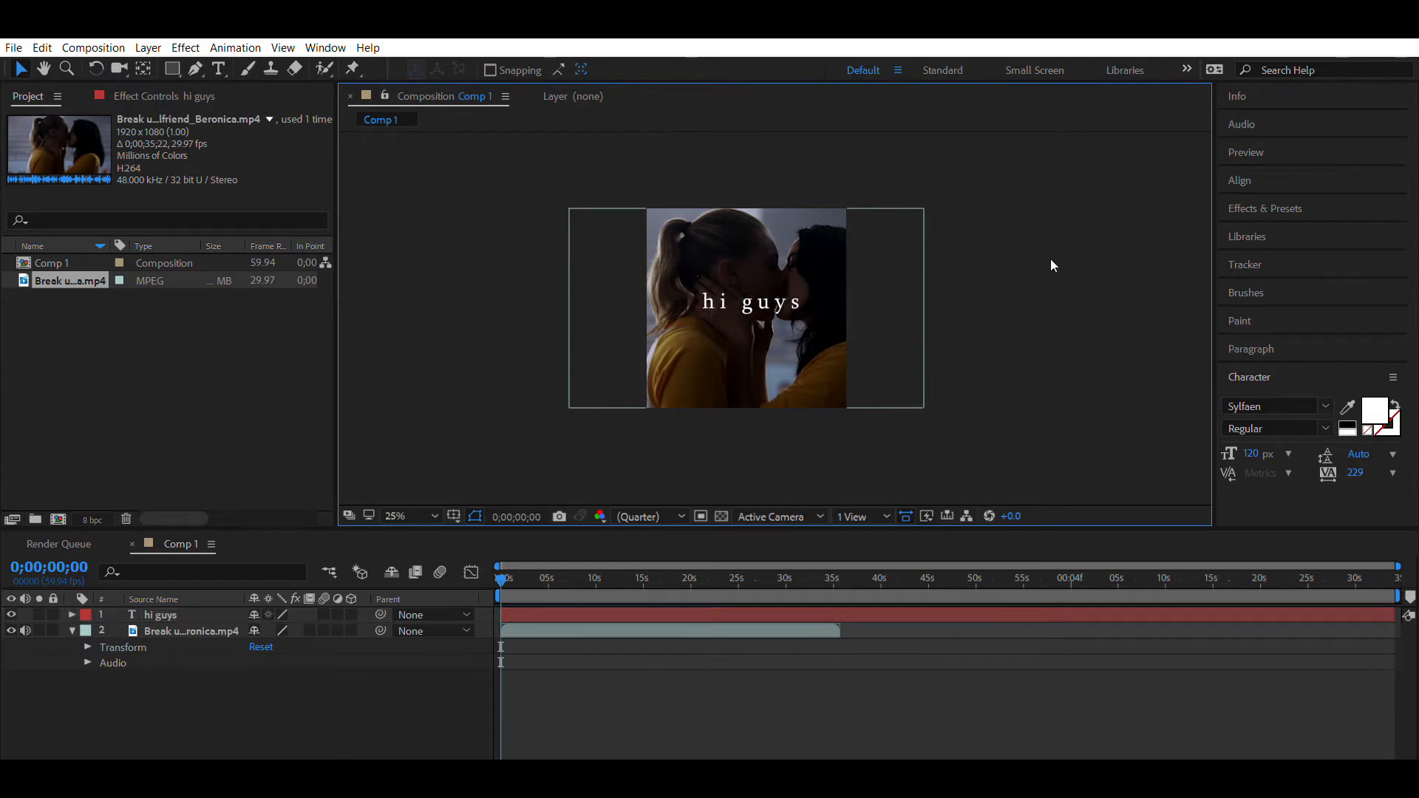
# - Delete the "hi guys" text layer and collapse the video clip's properties in the timeline
pyautogui.click(523, 608)
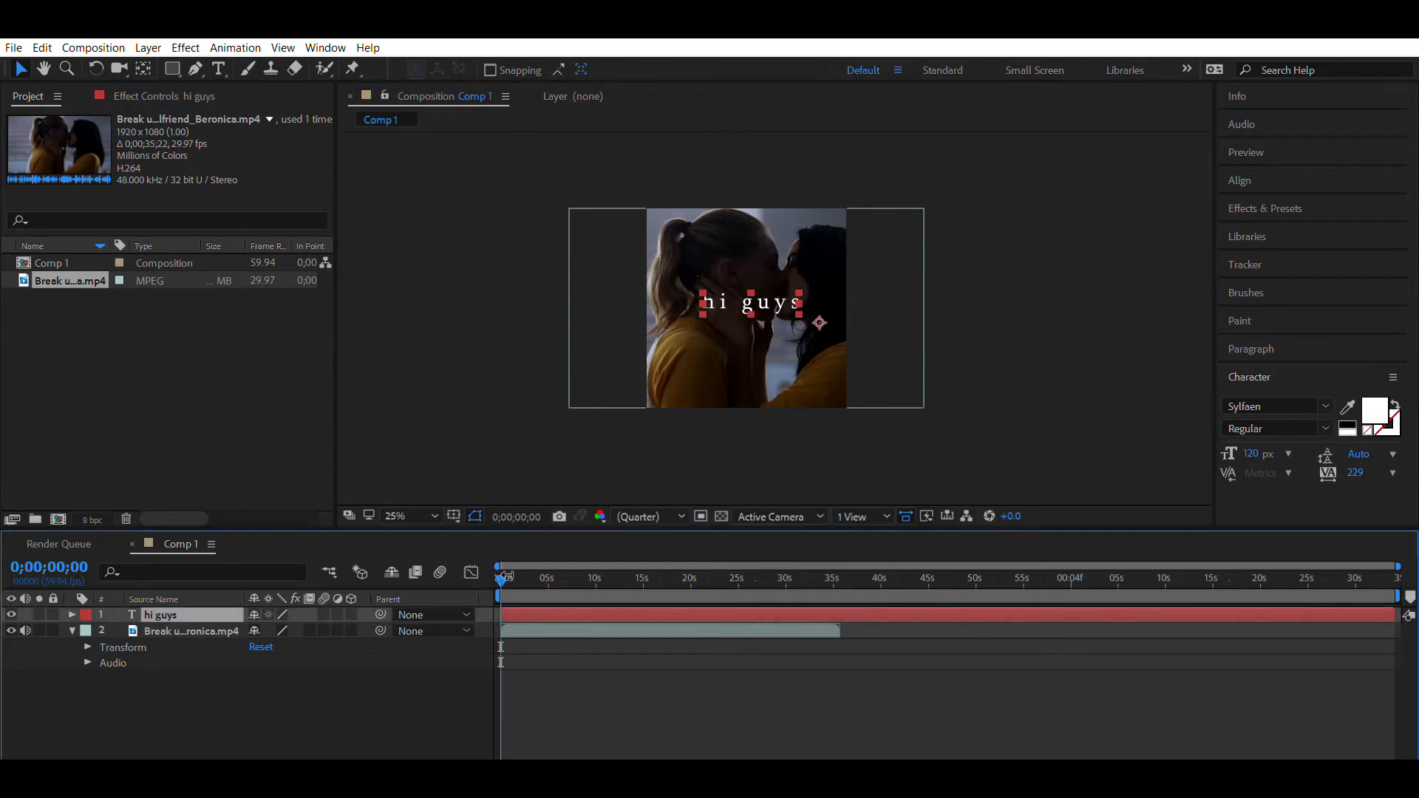
pyautogui.moveTo(502, 580); pyautogui.dragTo(466, 593)
pyautogui.moveTo(502, 581)
pyautogui.mouseDown()
pyautogui.moveTo(555, 581)
pyautogui.moveTo(500, 582)
pyautogui.mouseUp()
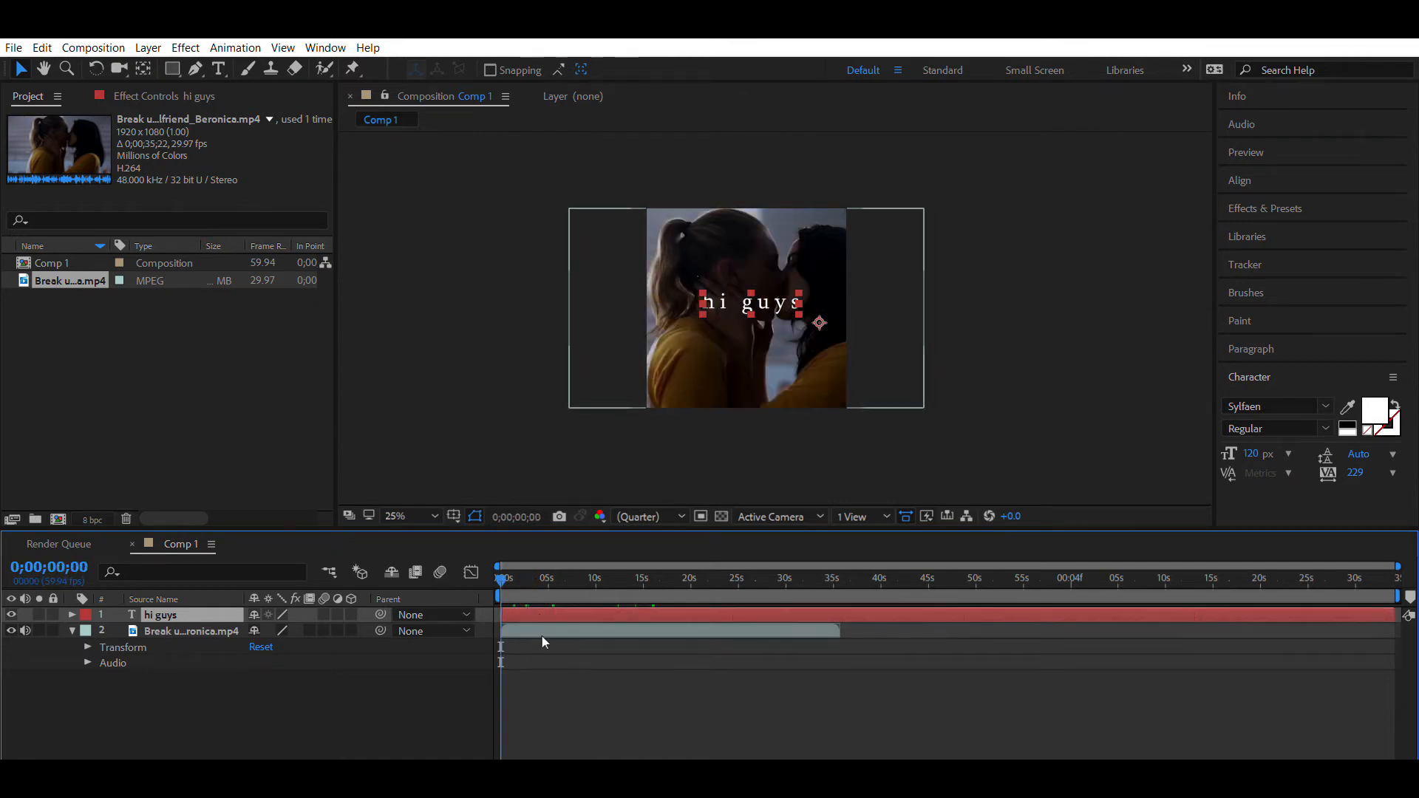
pyautogui.click(543, 632)
pyautogui.click(72, 630)
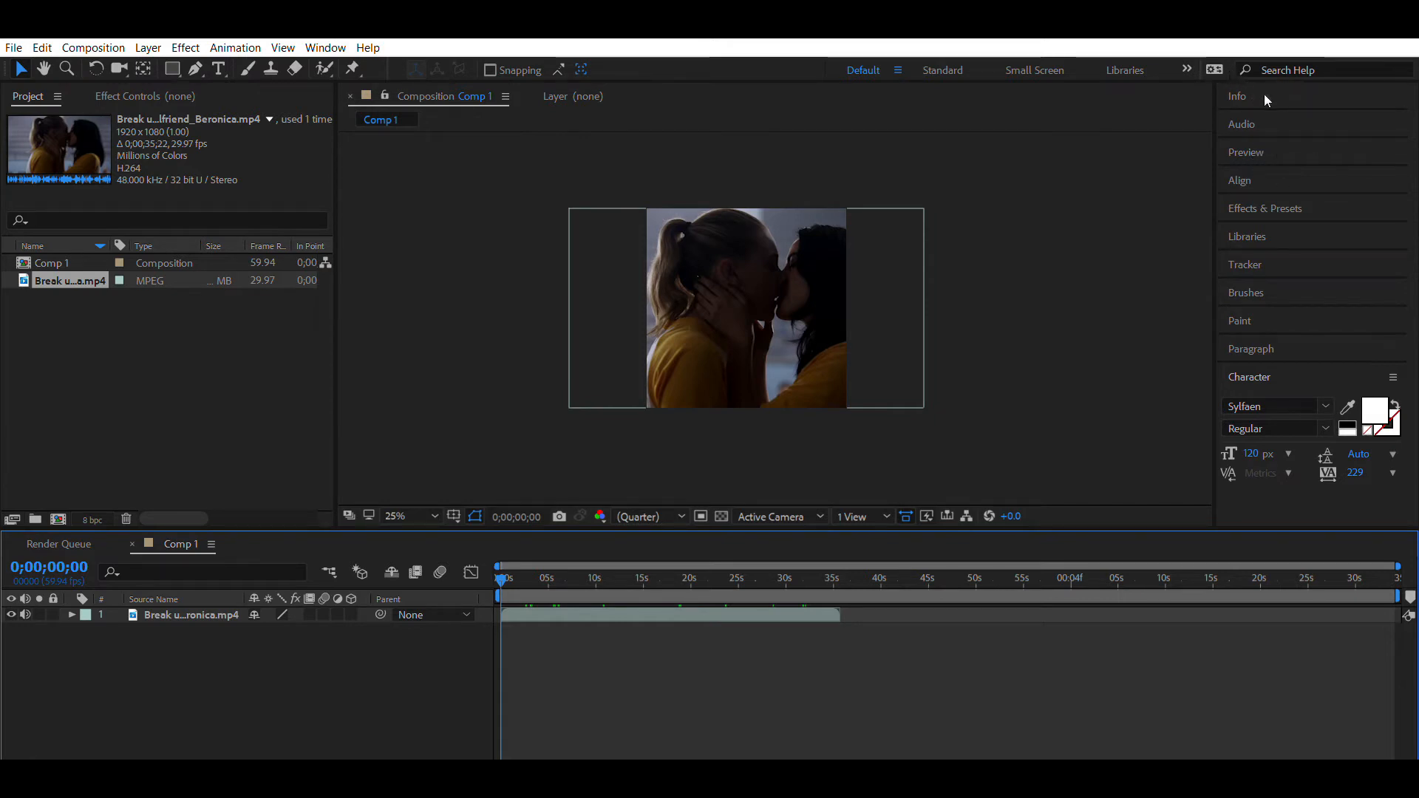
# - Browse the available effect and preset categories and search them for "bcc glow"
pyautogui.click(1264, 208)
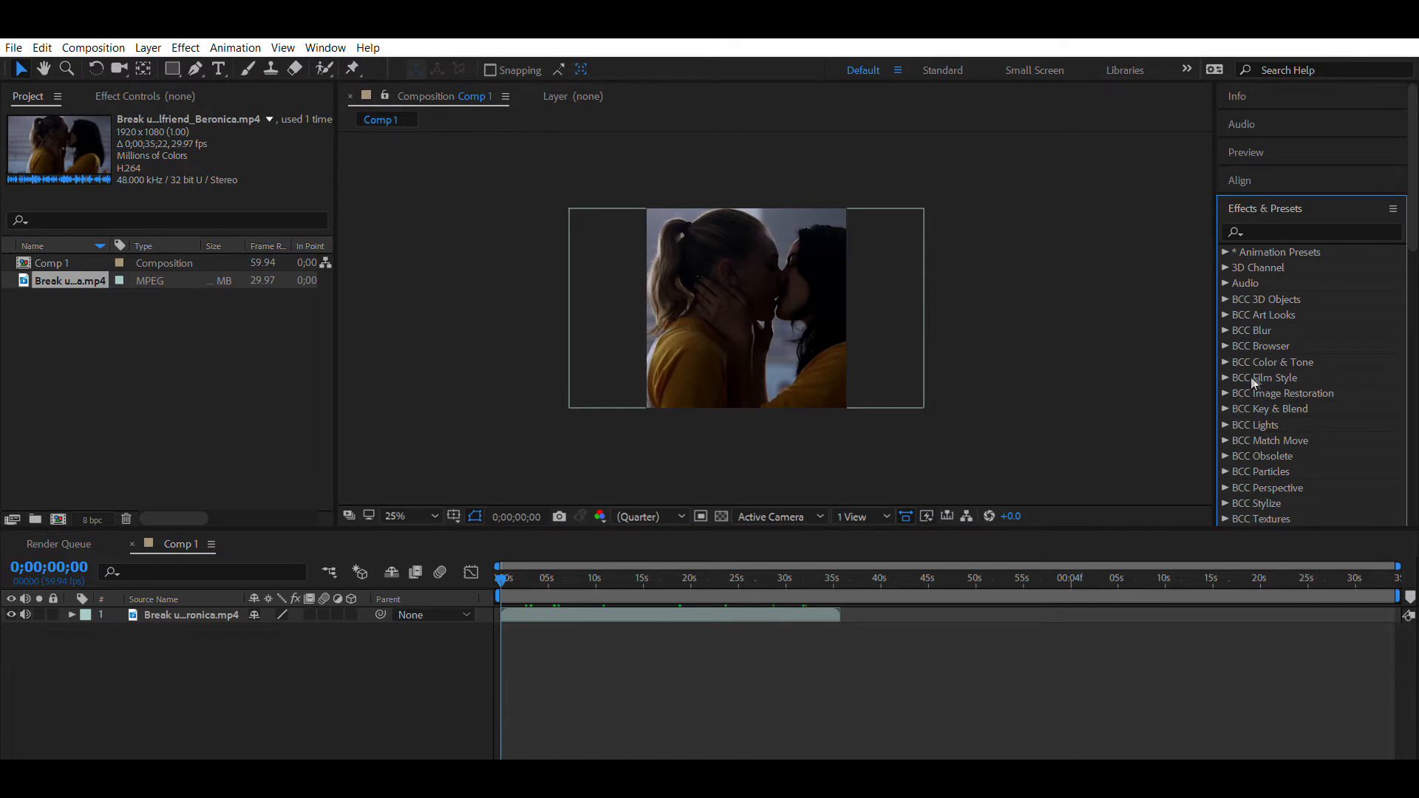
pyautogui.scroll(-8, 1248, 387)
pyautogui.scroll(8, 1267, 371)
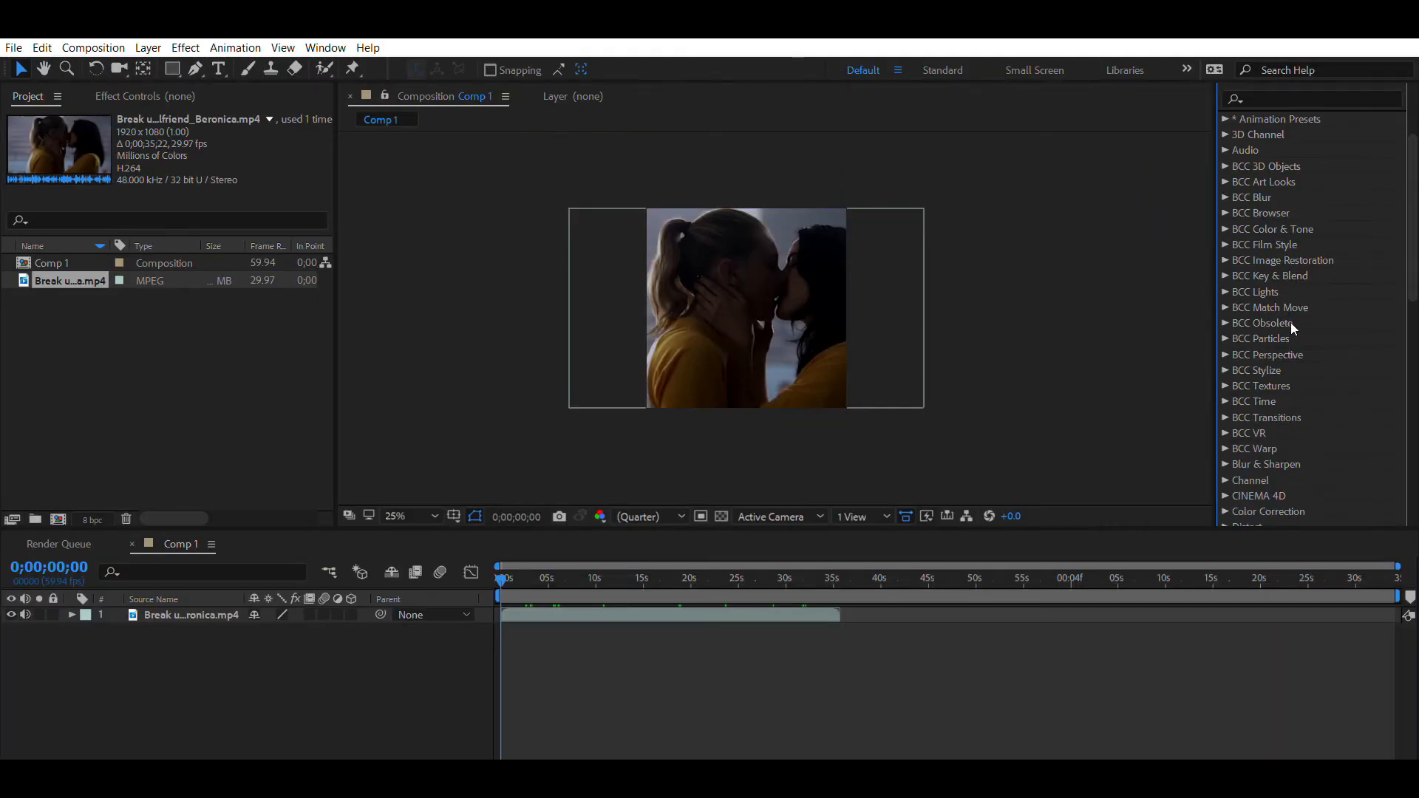
pyautogui.scroll(-1, 1291, 324)
pyautogui.scroll(4, 1290, 325)
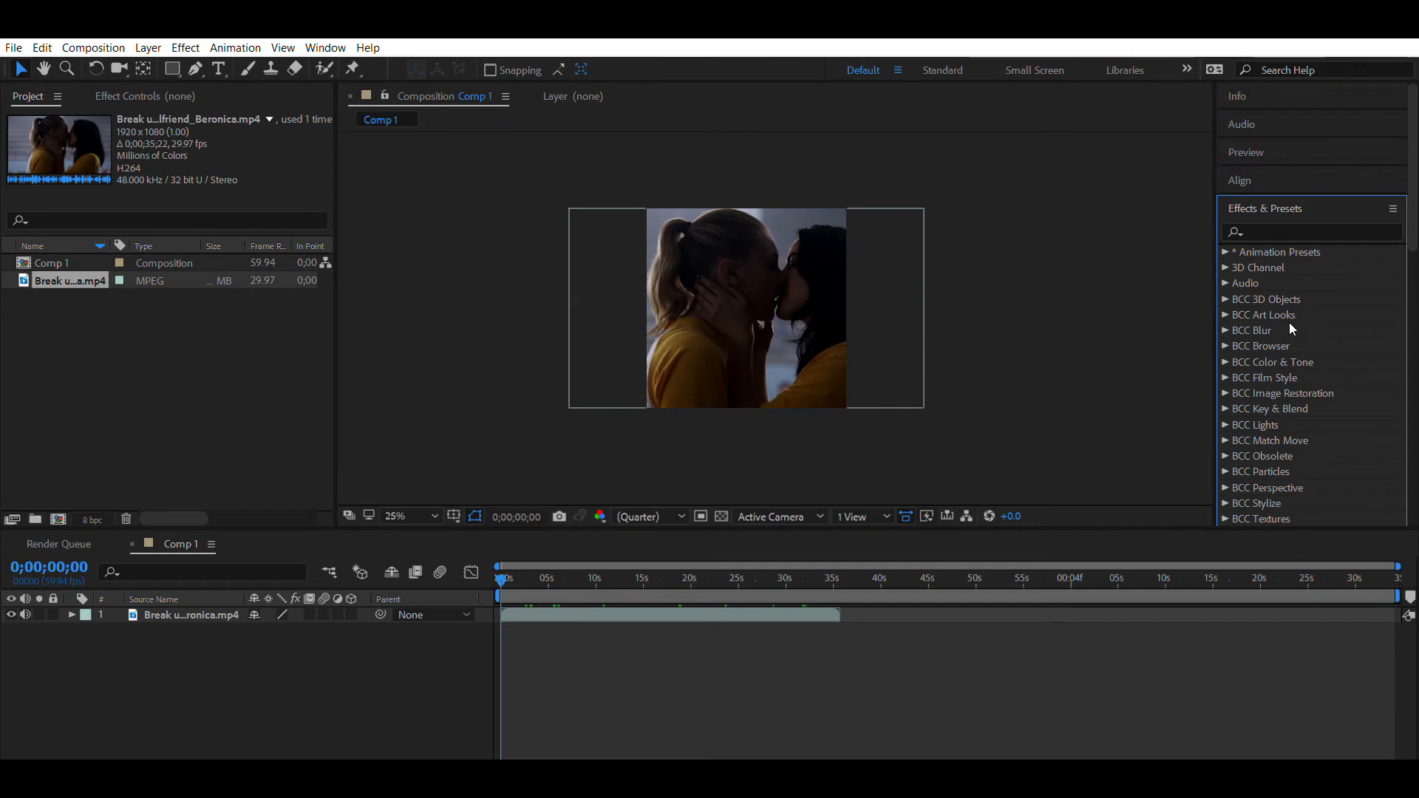
pyautogui.click(1284, 231)
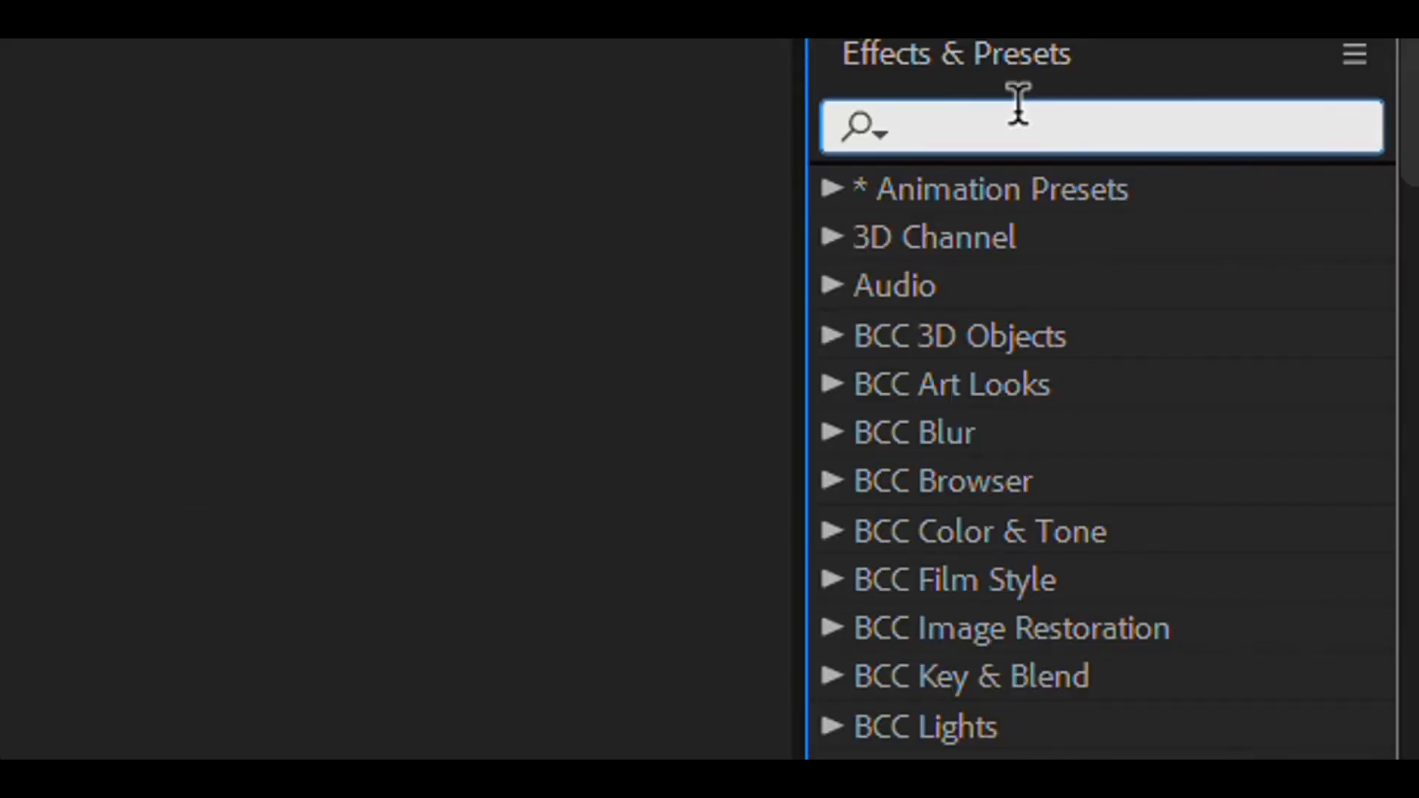
pyautogui.write('bc')
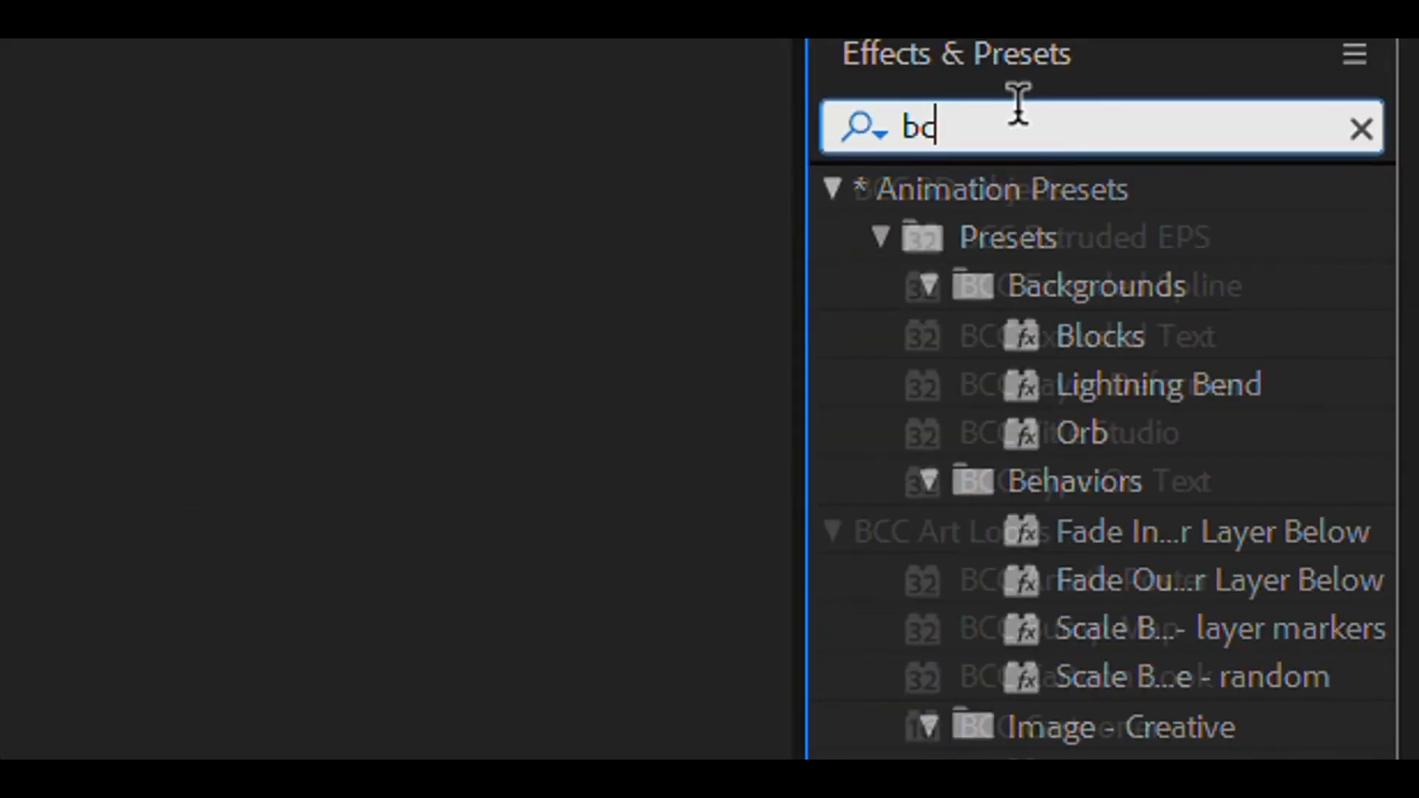
pyautogui.write('c glow')
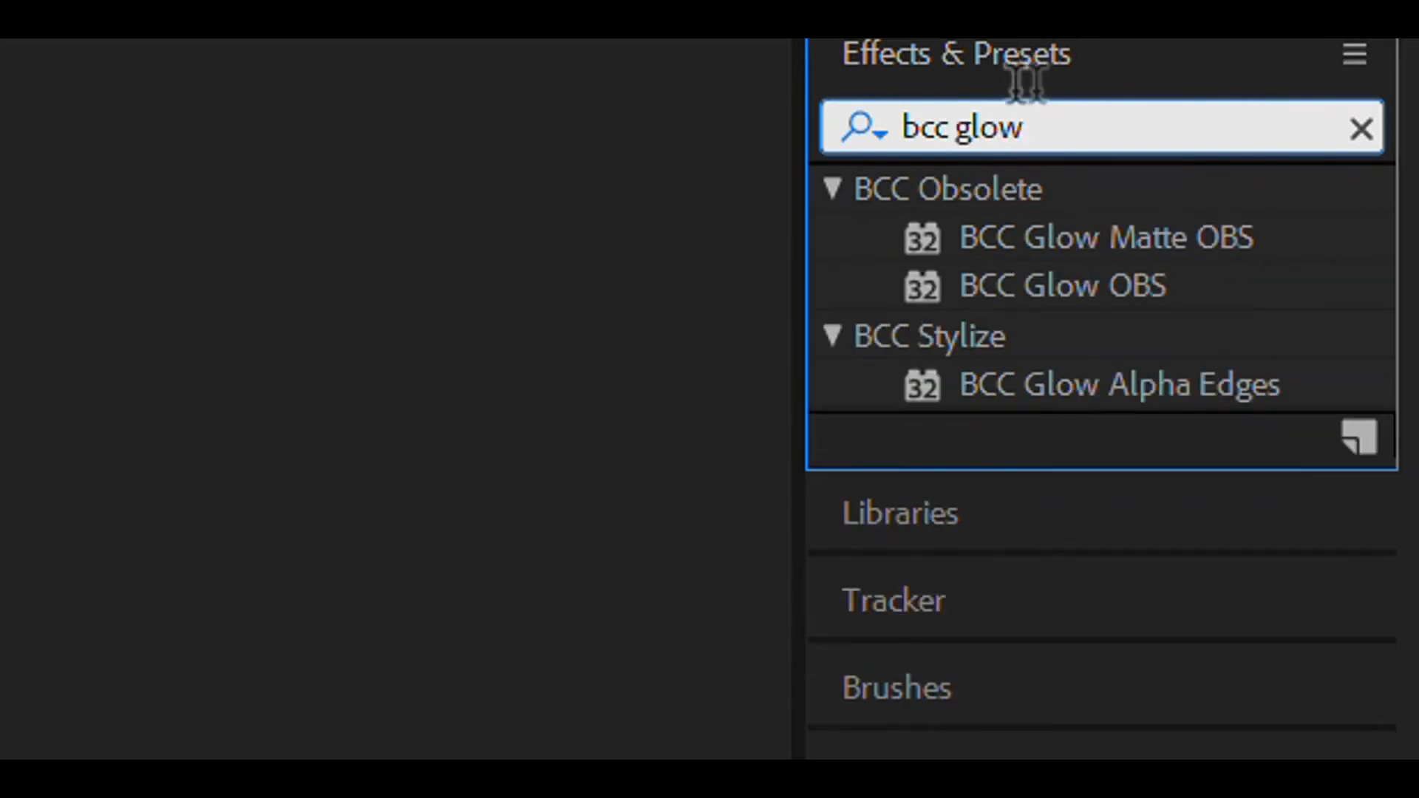
pyautogui.scroll(-5, 1324, 322)
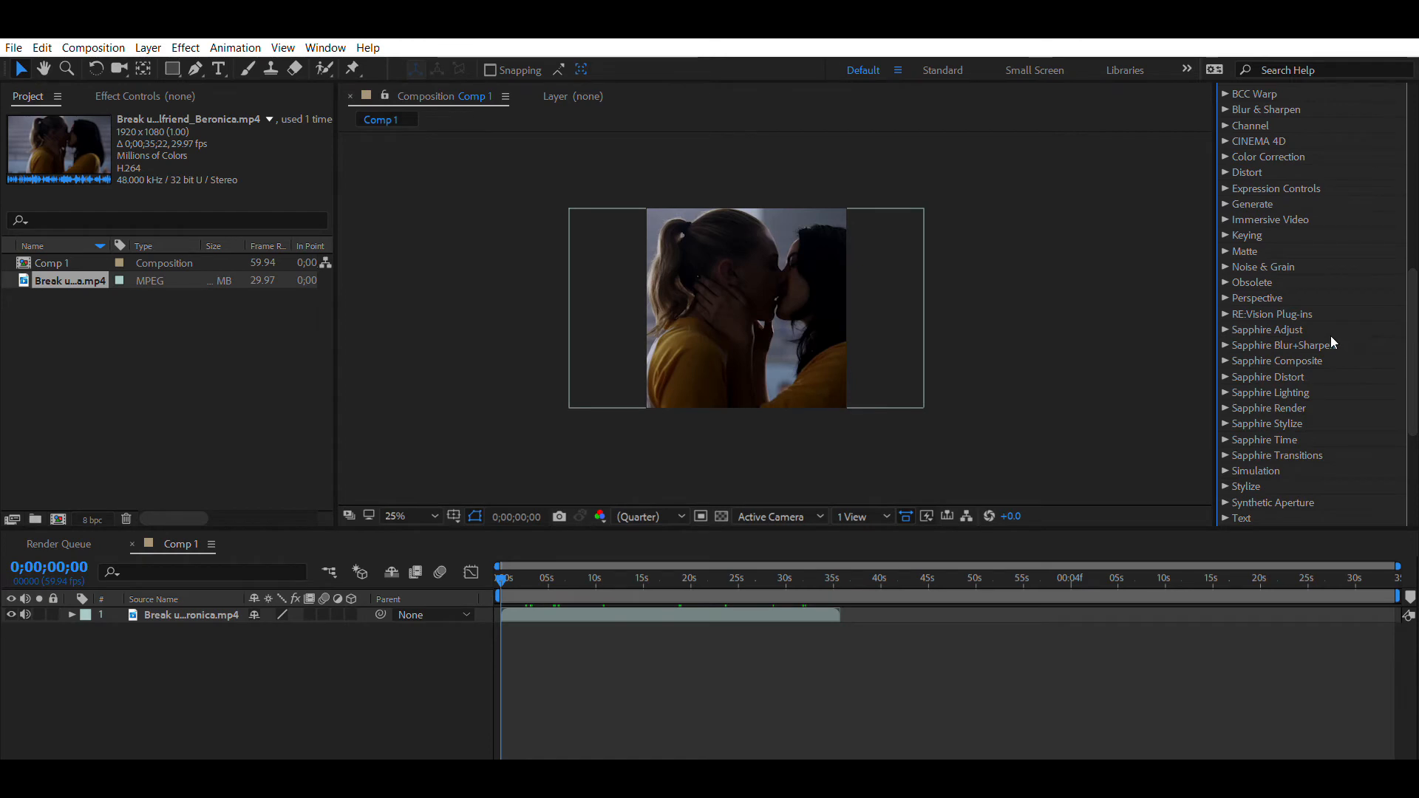
pyautogui.scroll(10, 1261, 370)
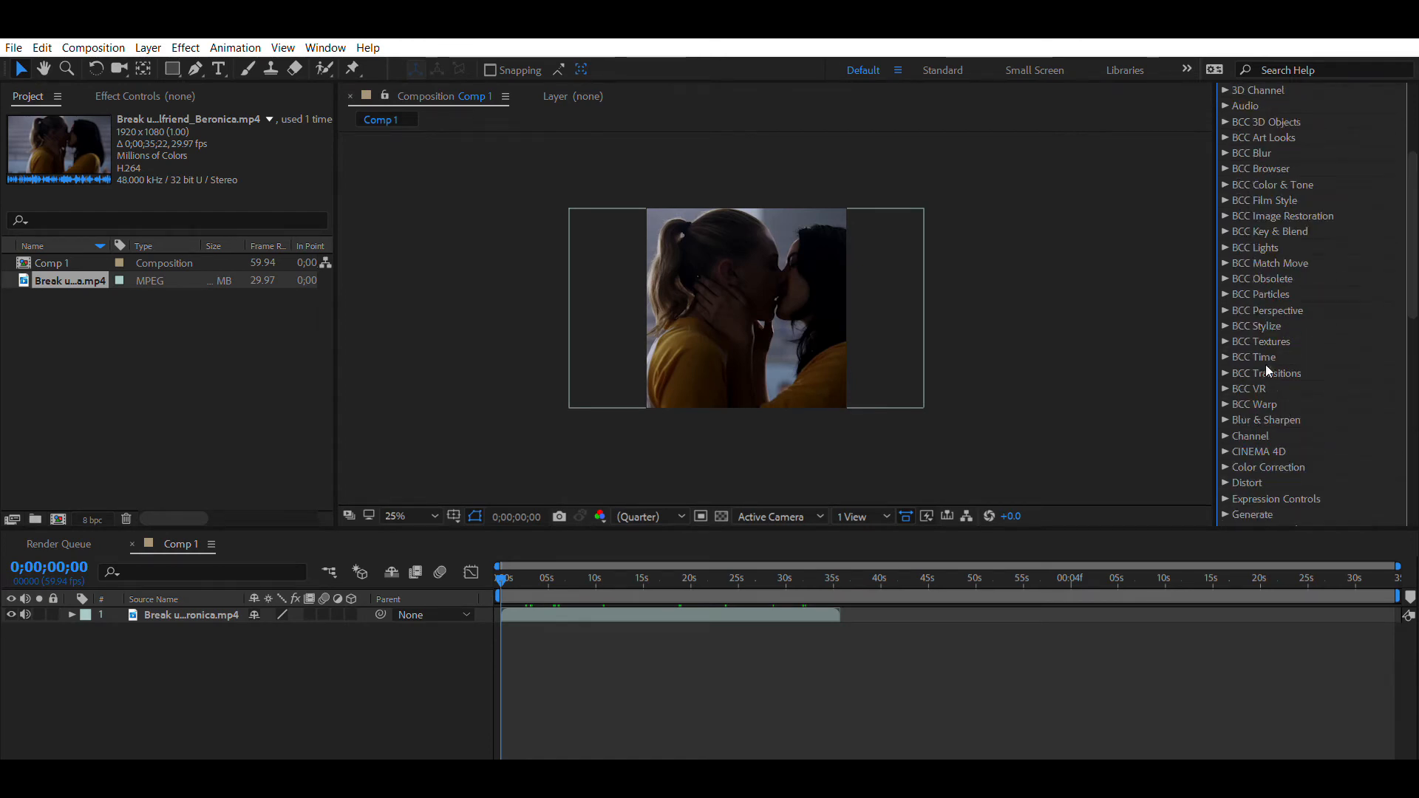
pyautogui.click(1192, 256)
pyautogui.click(1286, 278)
pyautogui.click(1171, 247)
pyautogui.click(1282, 199)
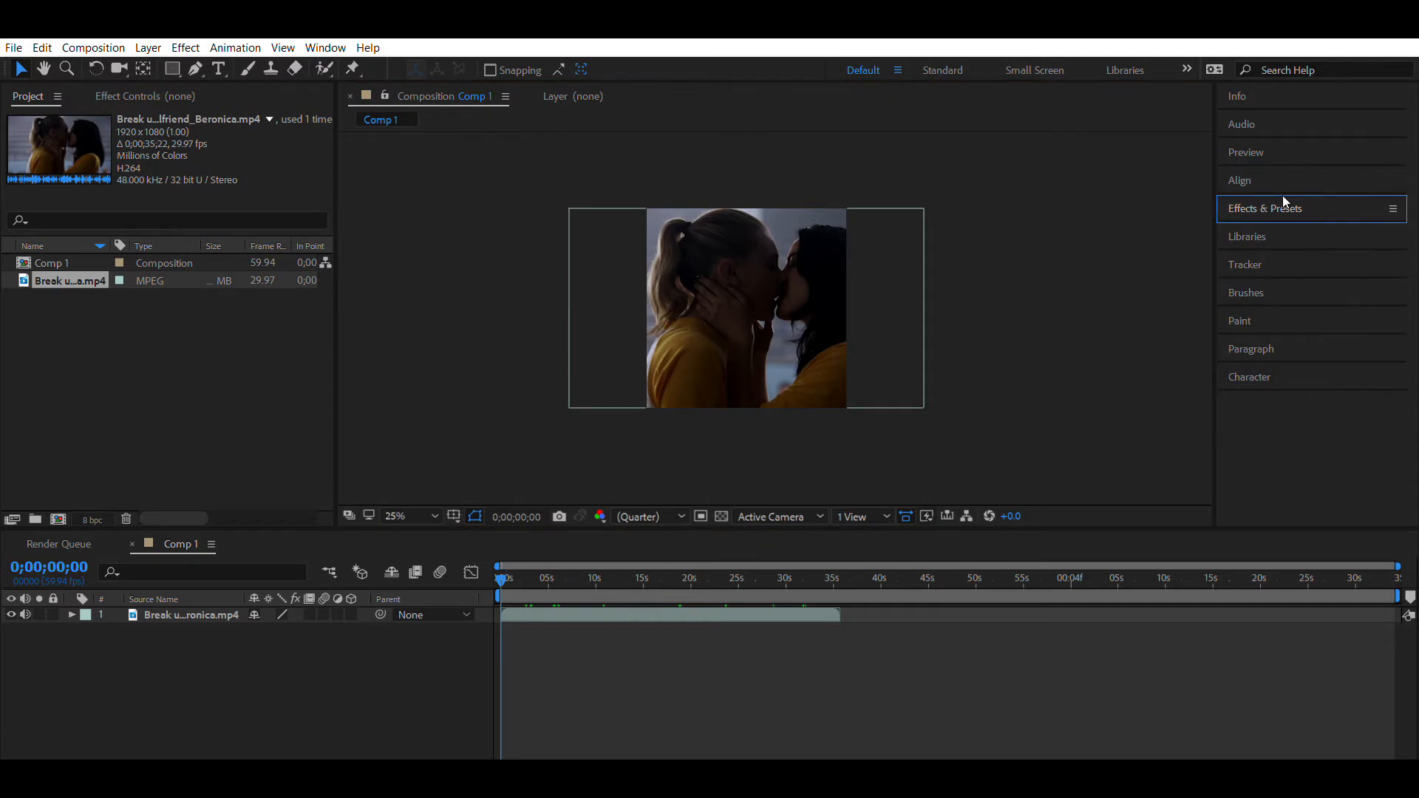
pyautogui.click(1284, 200)
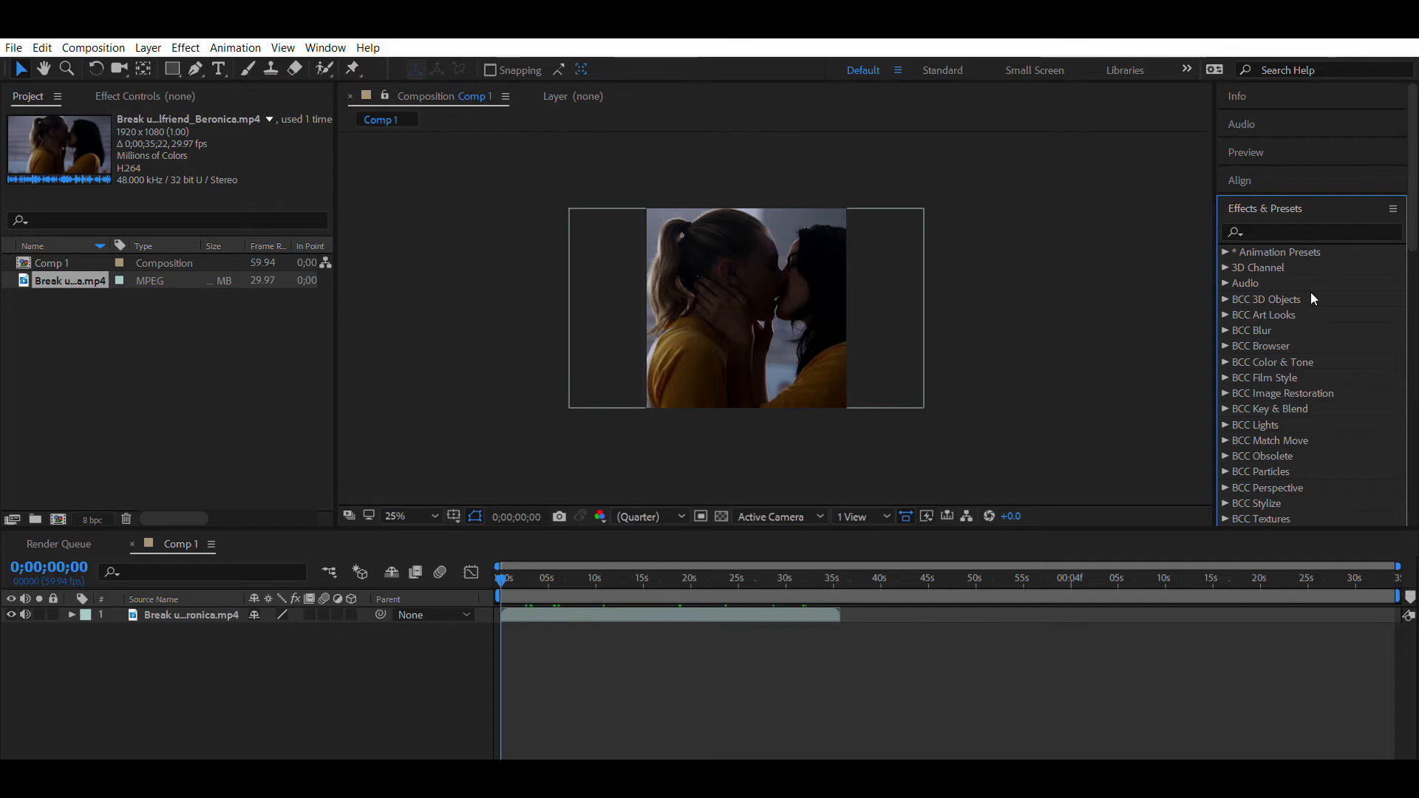
pyautogui.click(1294, 209)
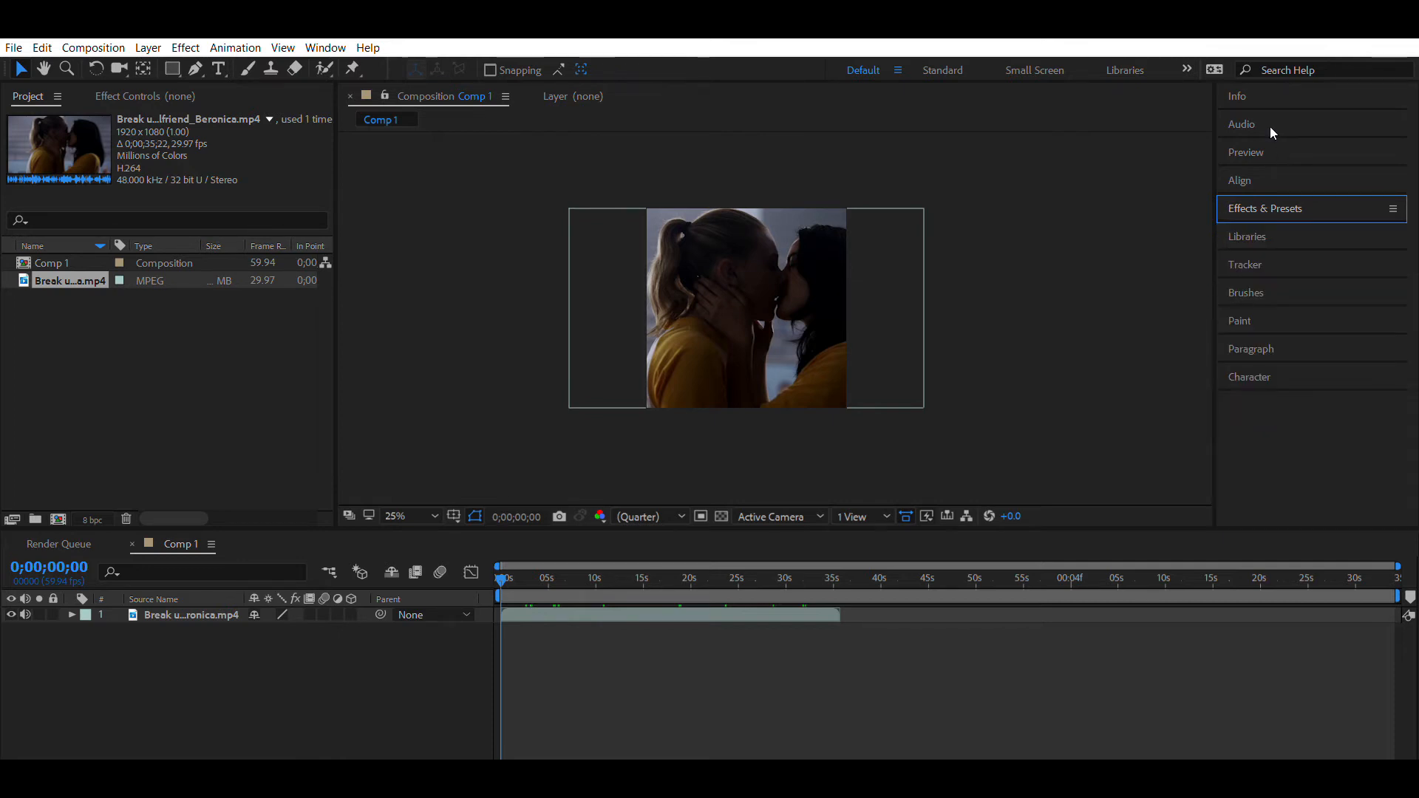
# - Show the preview settings, play the composition from the start and stop the playback
pyautogui.click(1248, 144)
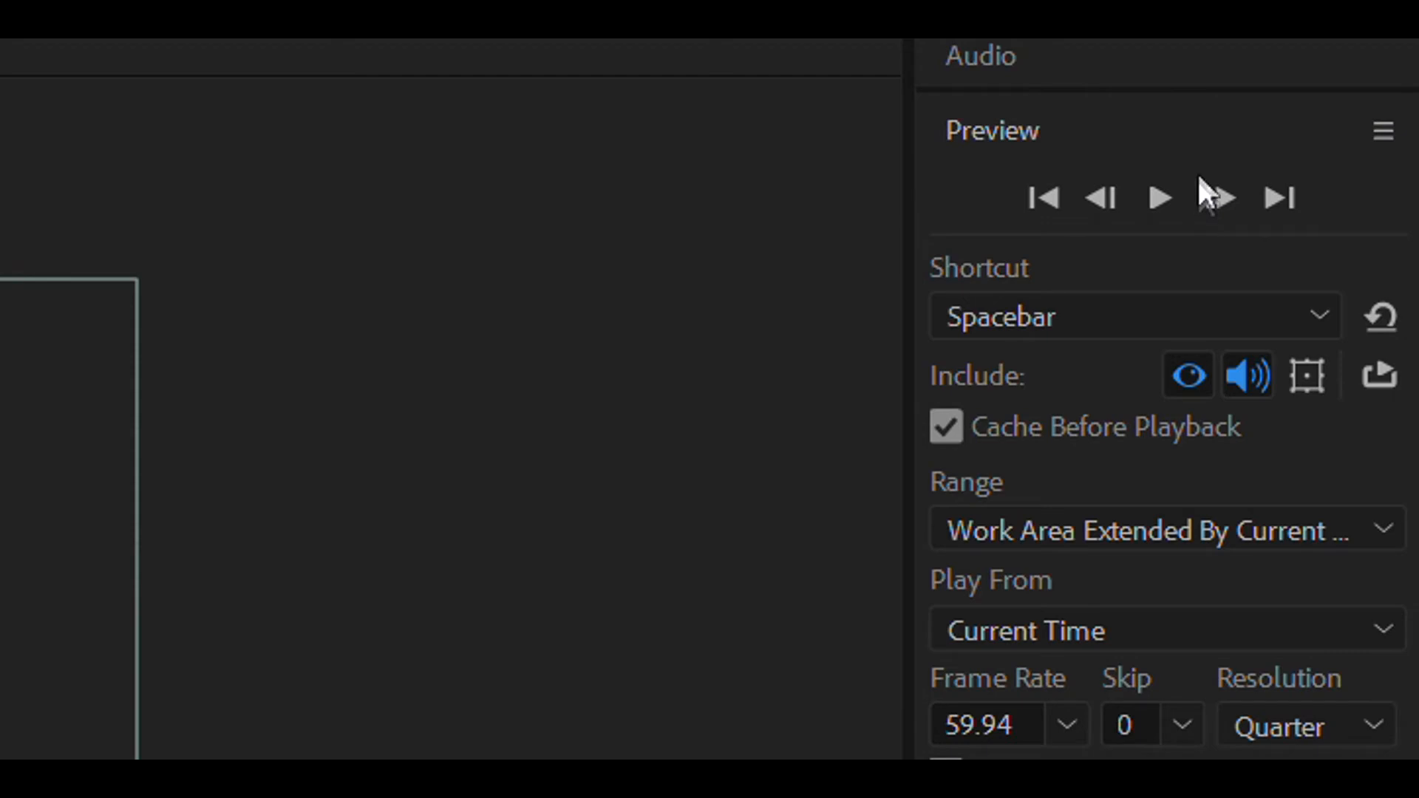
pyautogui.click(1162, 194)
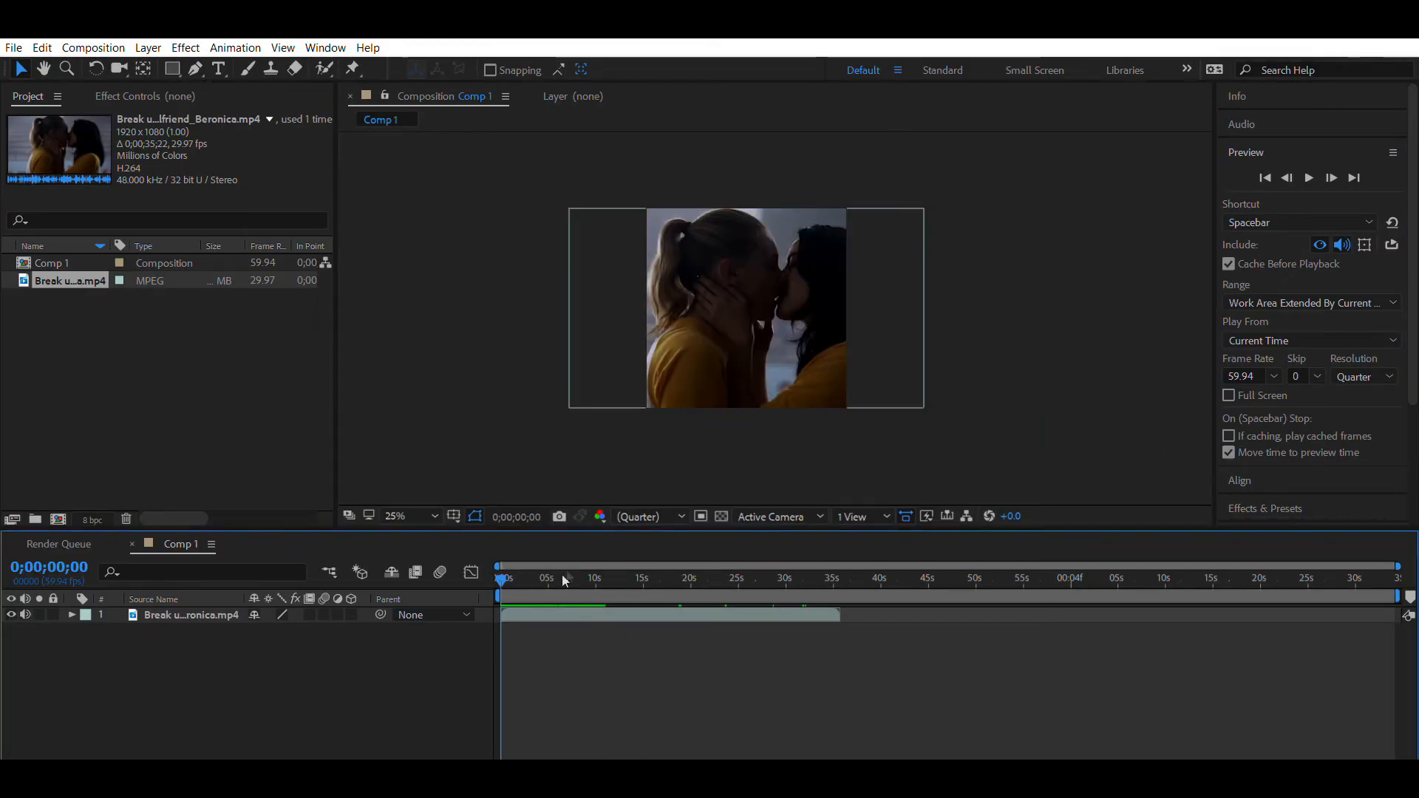
pyautogui.press('space')
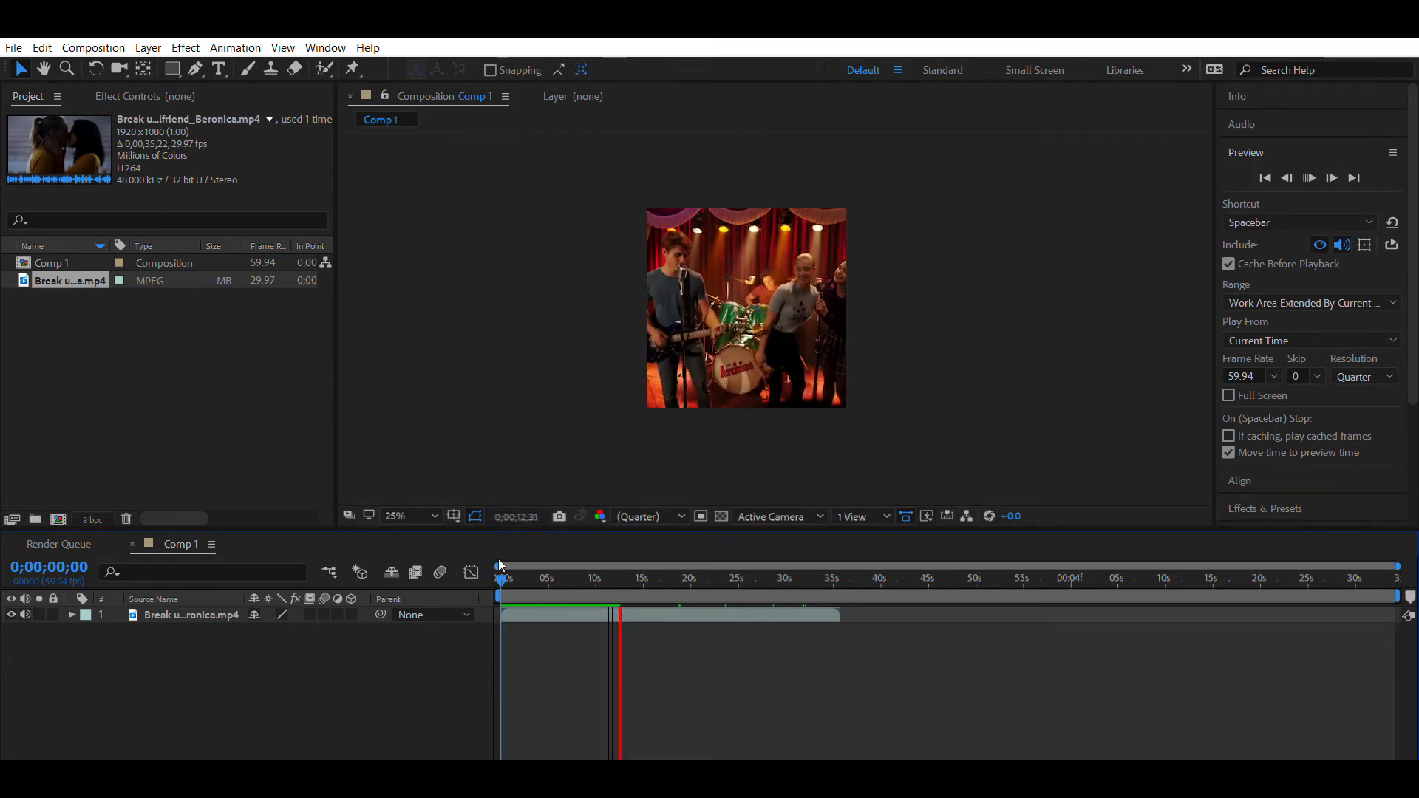
pyautogui.press('space')
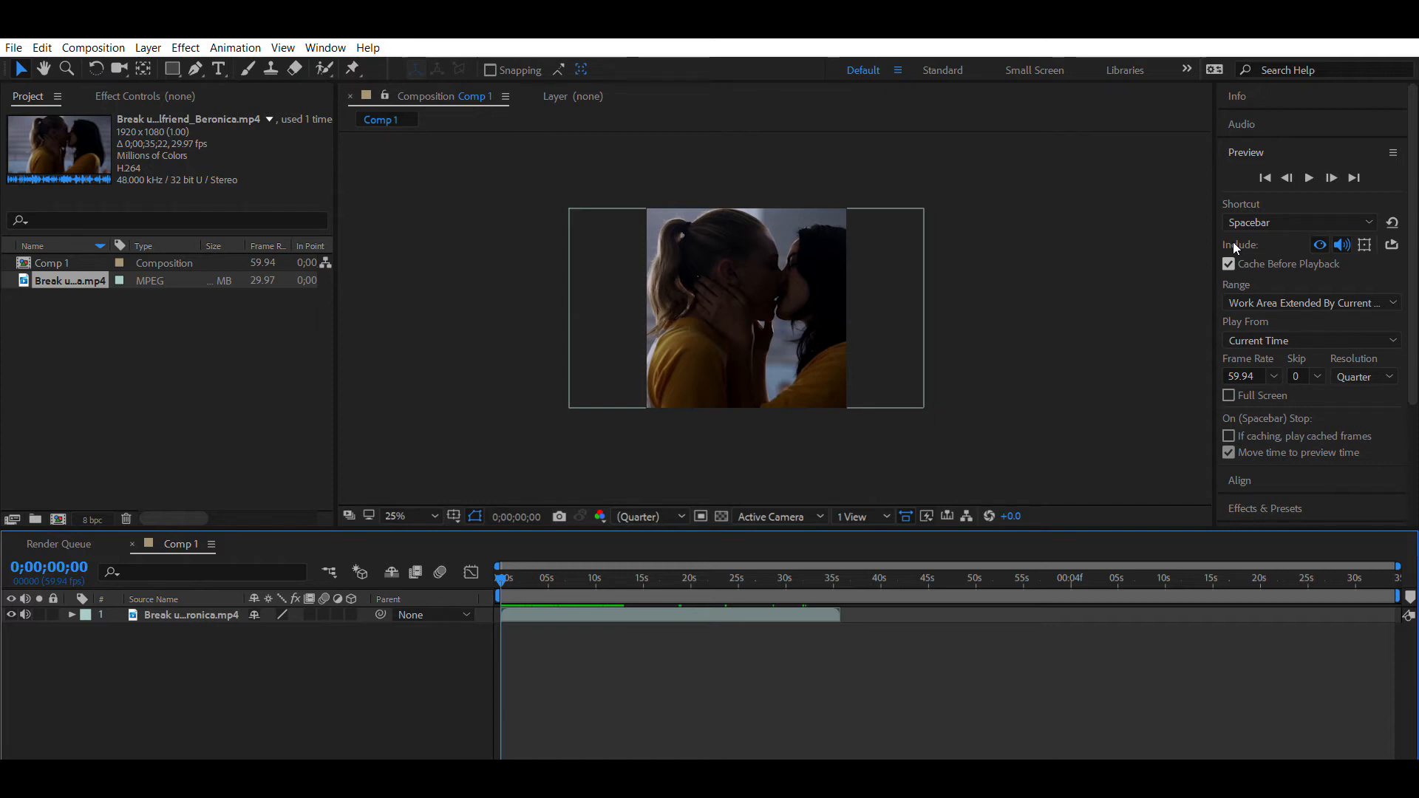
# - Turn off Cache Before Playback in the preview settings, play the composition from the start and stop the playback
pyautogui.click(1228, 264)
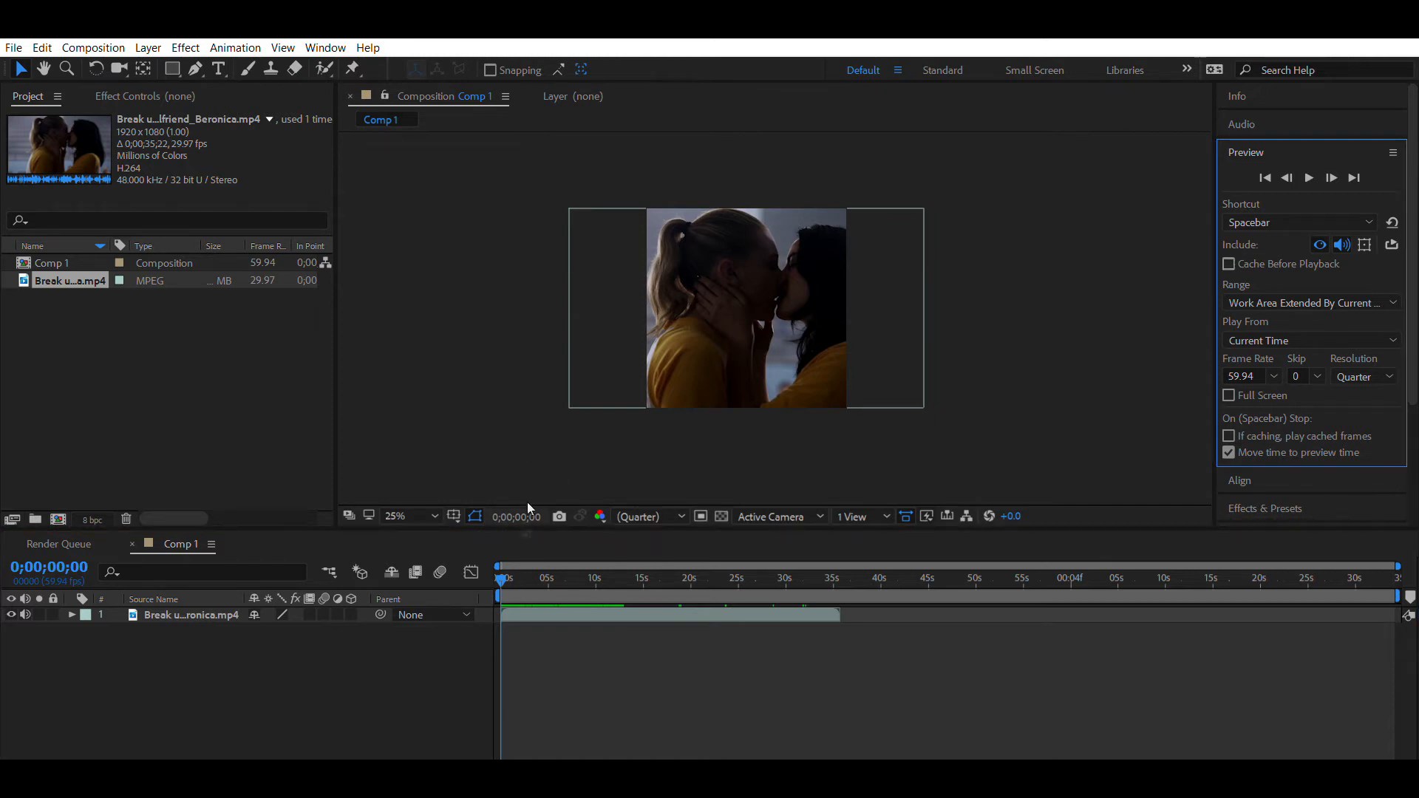
pyautogui.click(506, 566)
pyautogui.press('space')
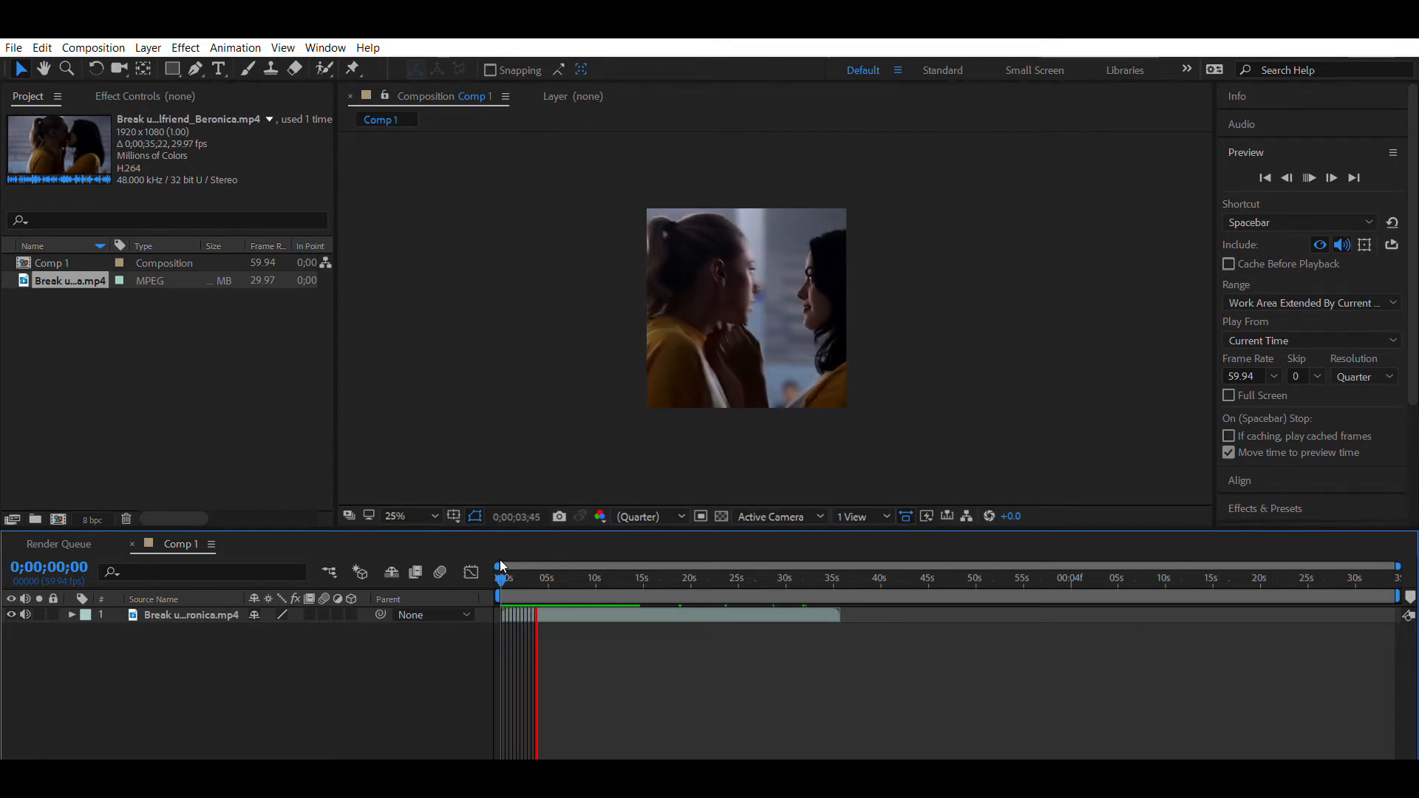
pyautogui.click(495, 568)
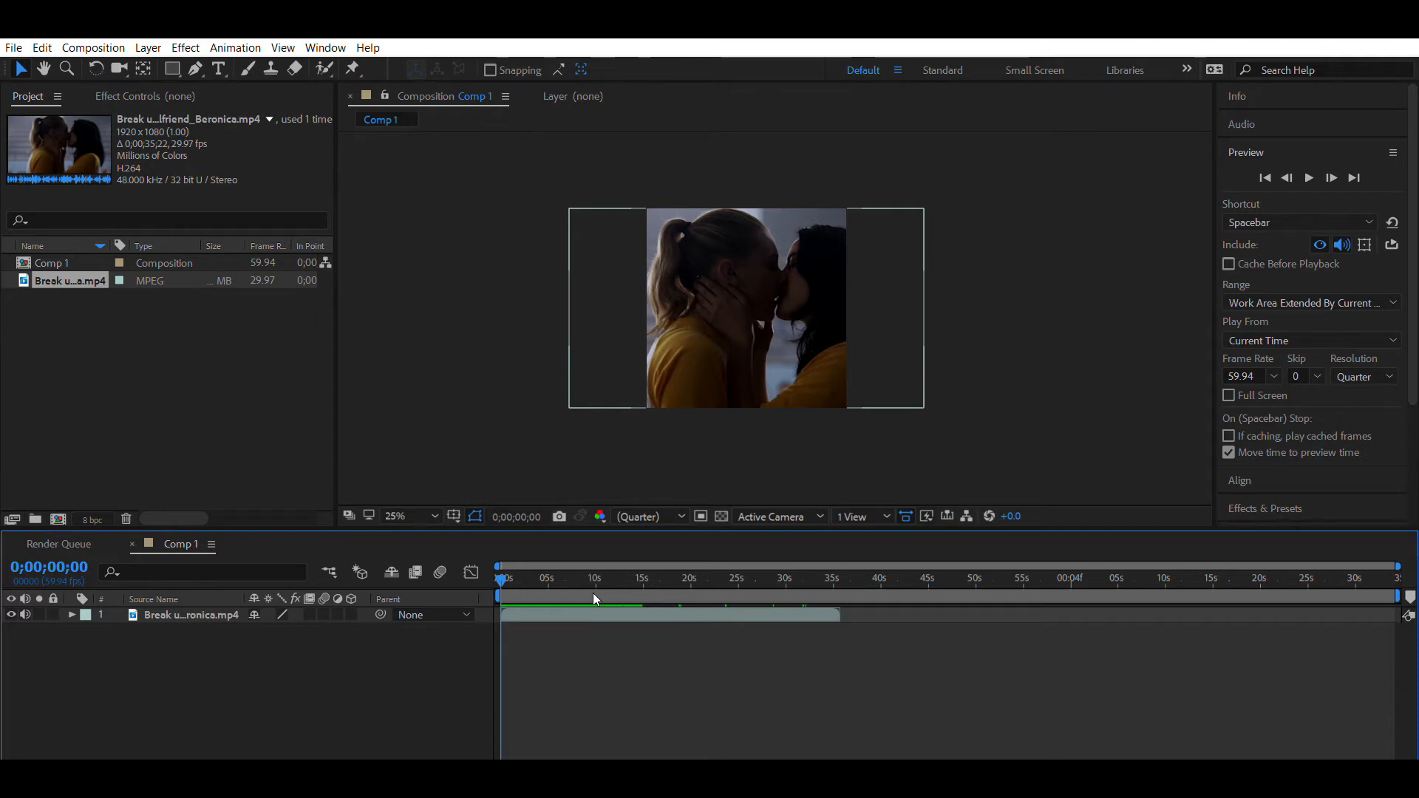
# - Add a second copy of the video clip to the timeline below the existing layer
pyautogui.click(157, 369)
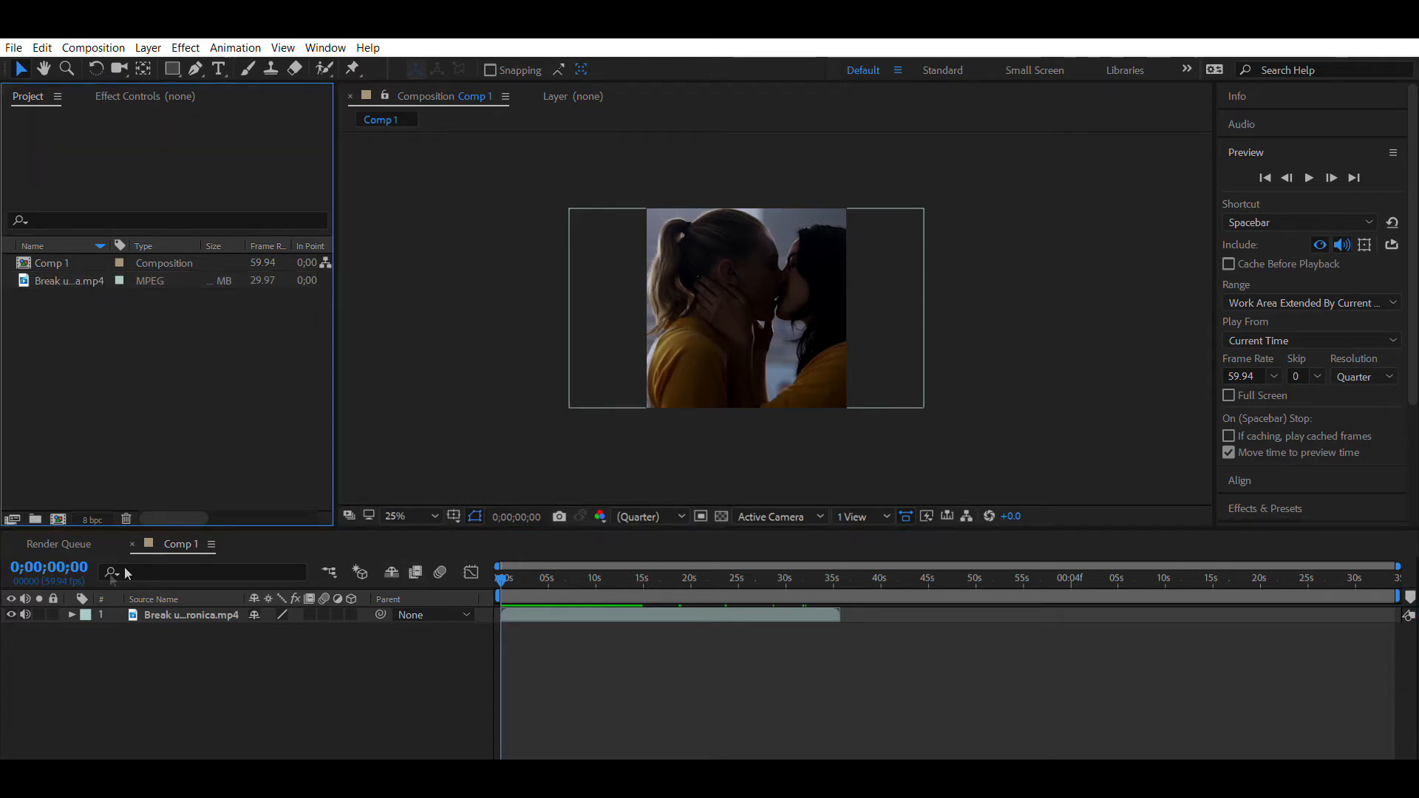
pyautogui.moveTo(73, 281); pyautogui.dragTo(210, 663)
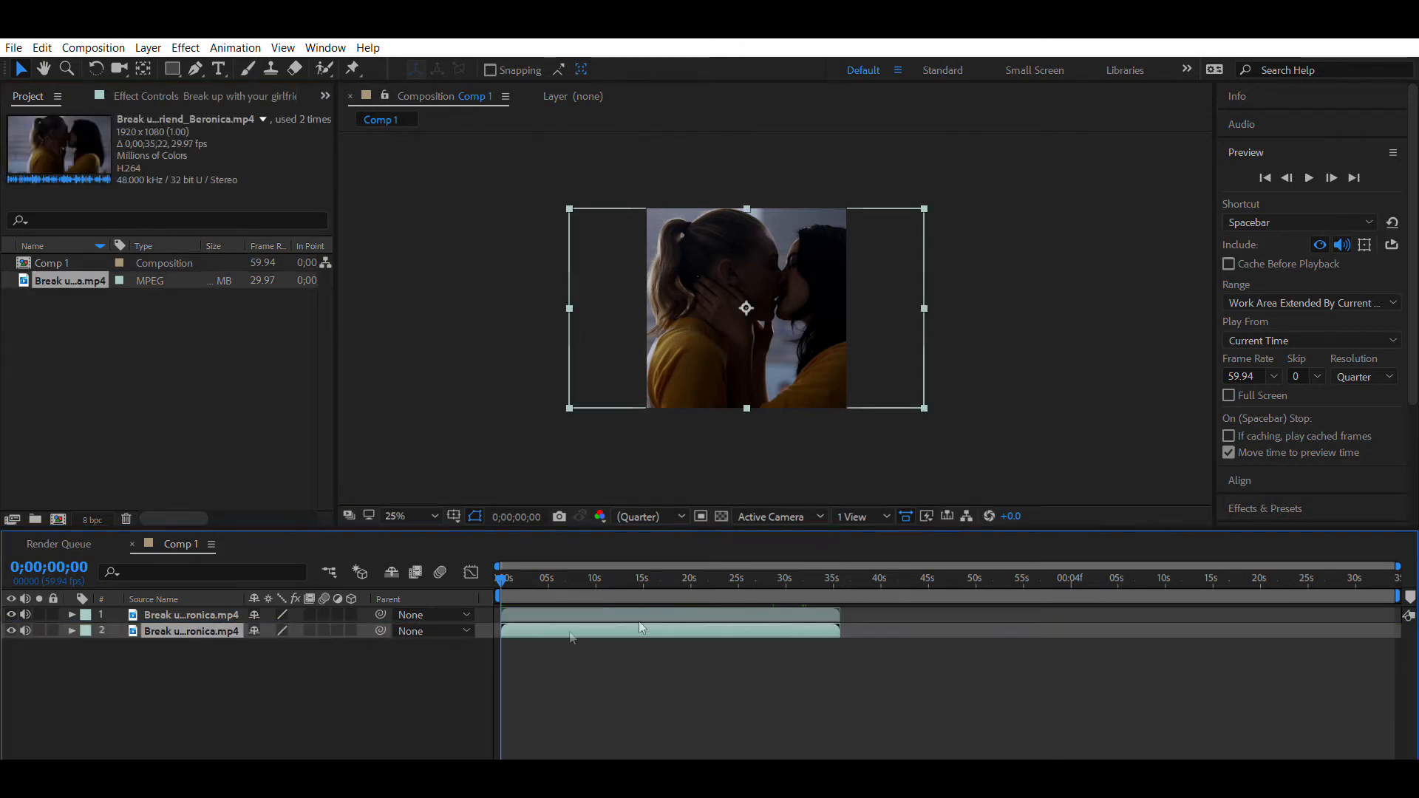
# - Mute the audio of the top video layer and hide the picture of the bottom one
pyautogui.click(519, 615)
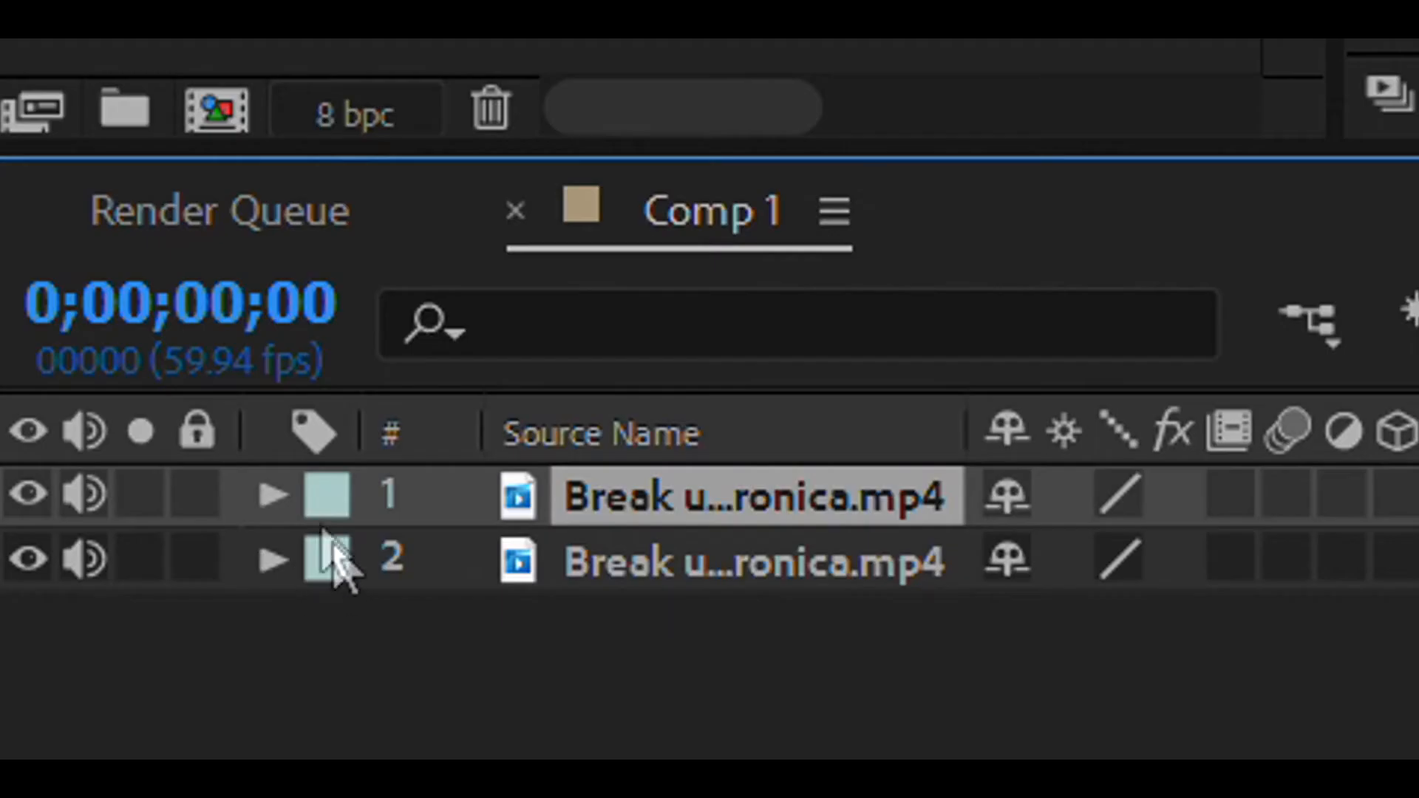
pyautogui.click(83, 494)
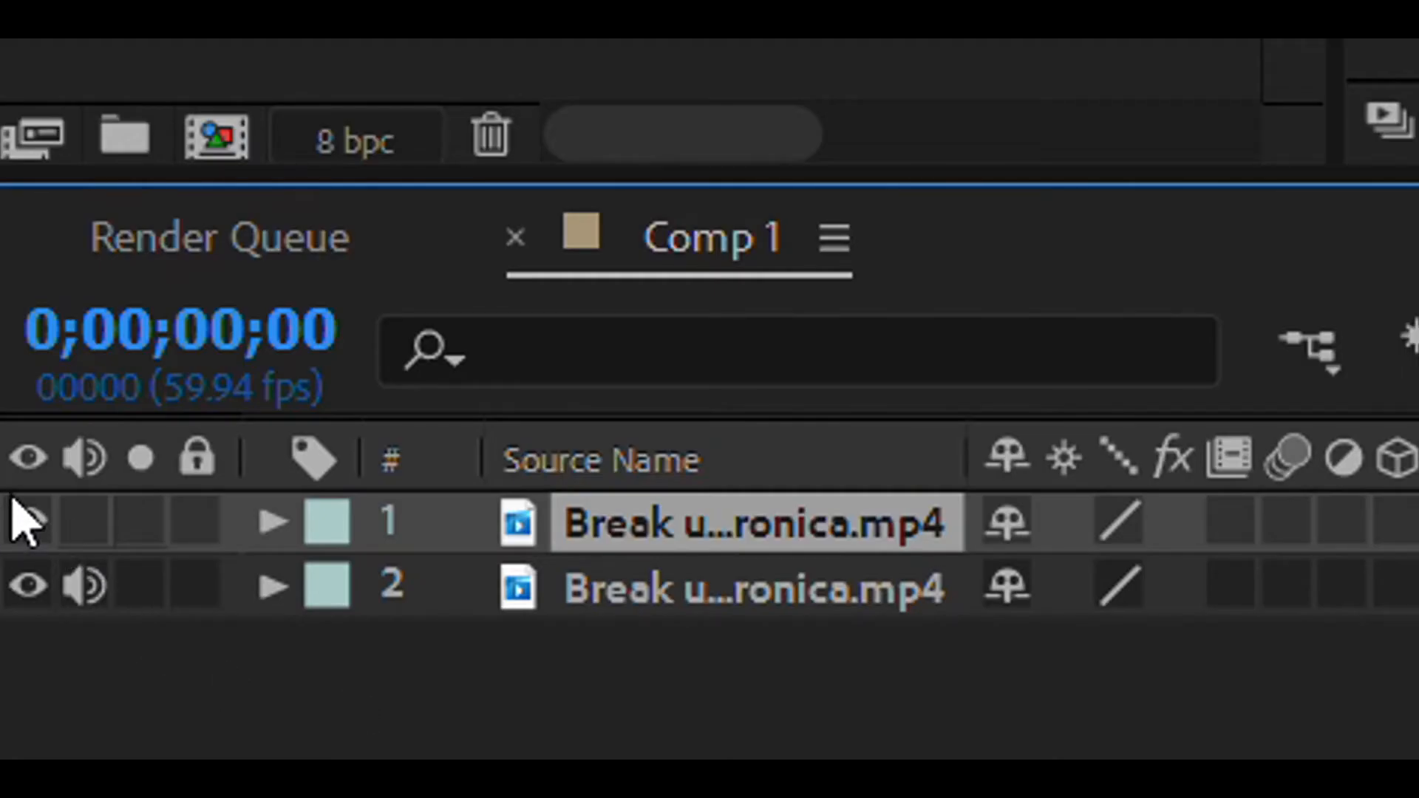
pyautogui.keyDown('alt'); pyautogui.click(27, 510); pyautogui.keyUp('alt')
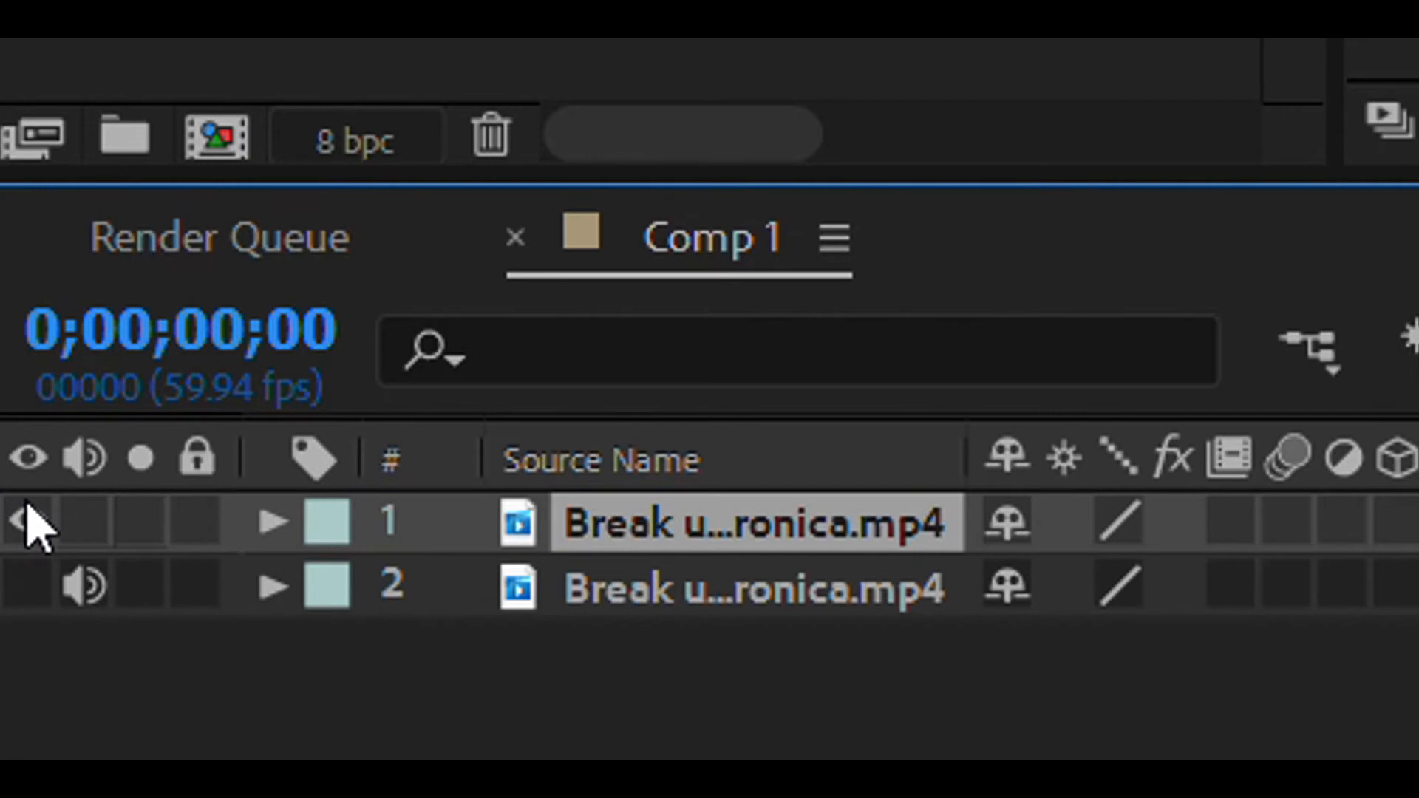
pyautogui.click(726, 754)
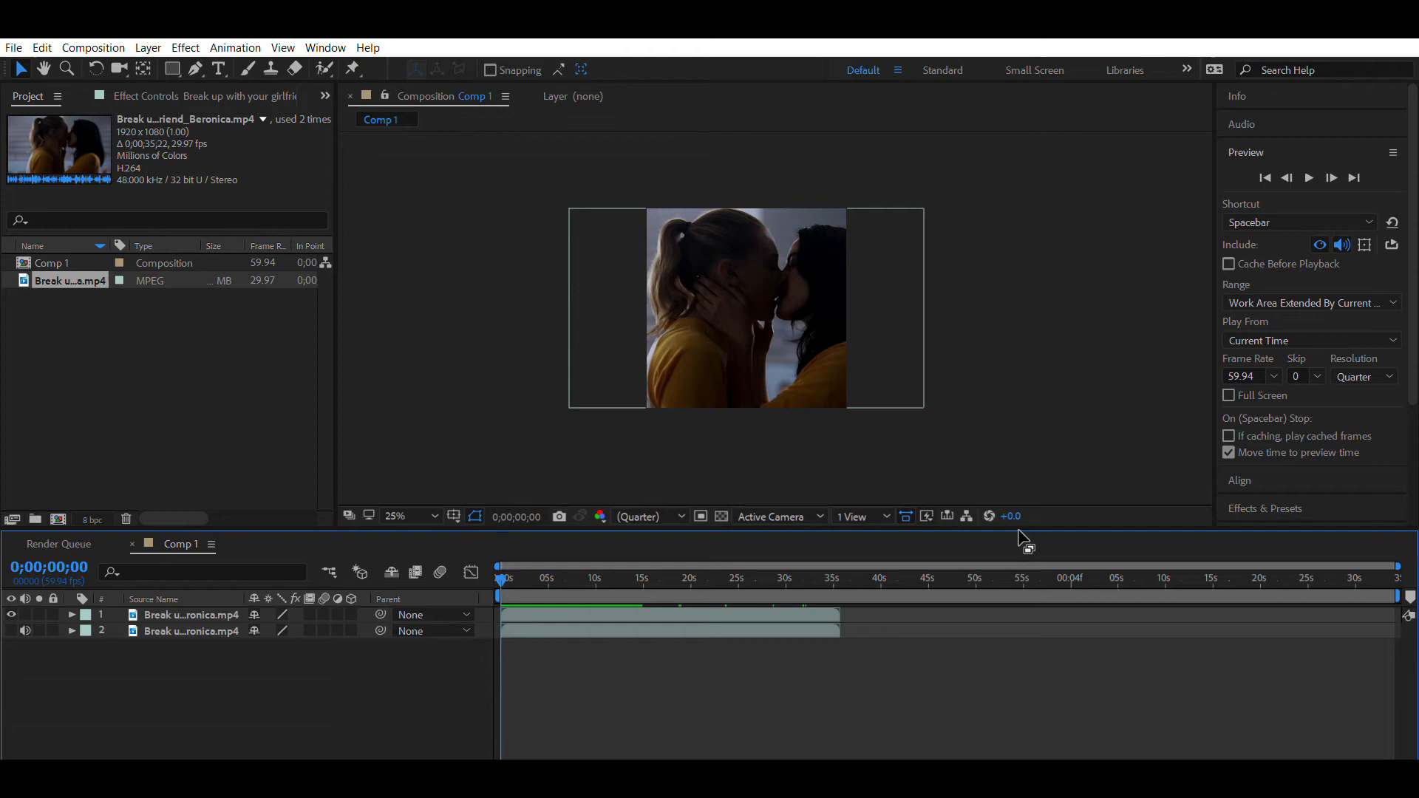
# - Search the effects for "glow" and apply S_Glow from Sapphire Lighting to the top video layer
pyautogui.click(1301, 486)
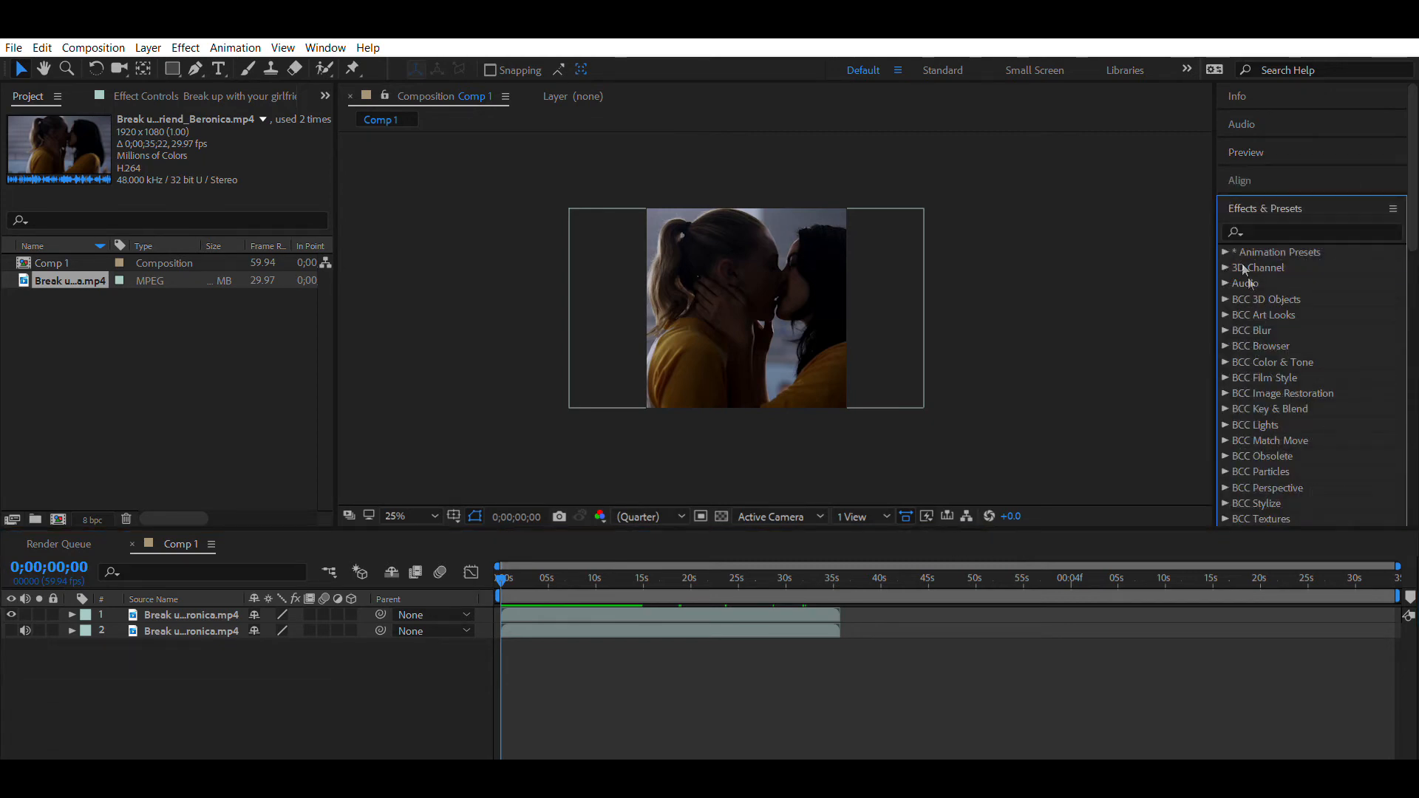
pyautogui.click(1261, 230)
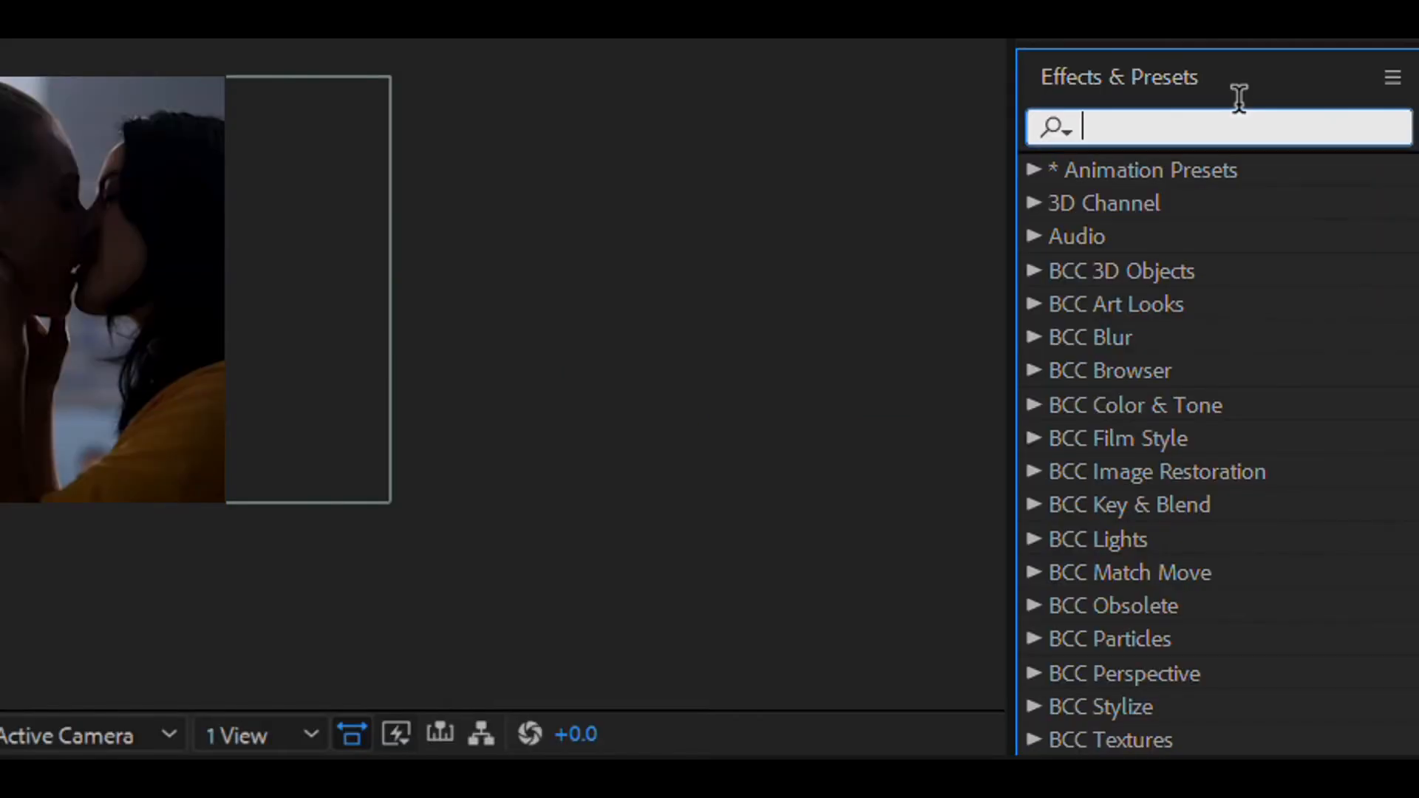
pyautogui.write('glow')
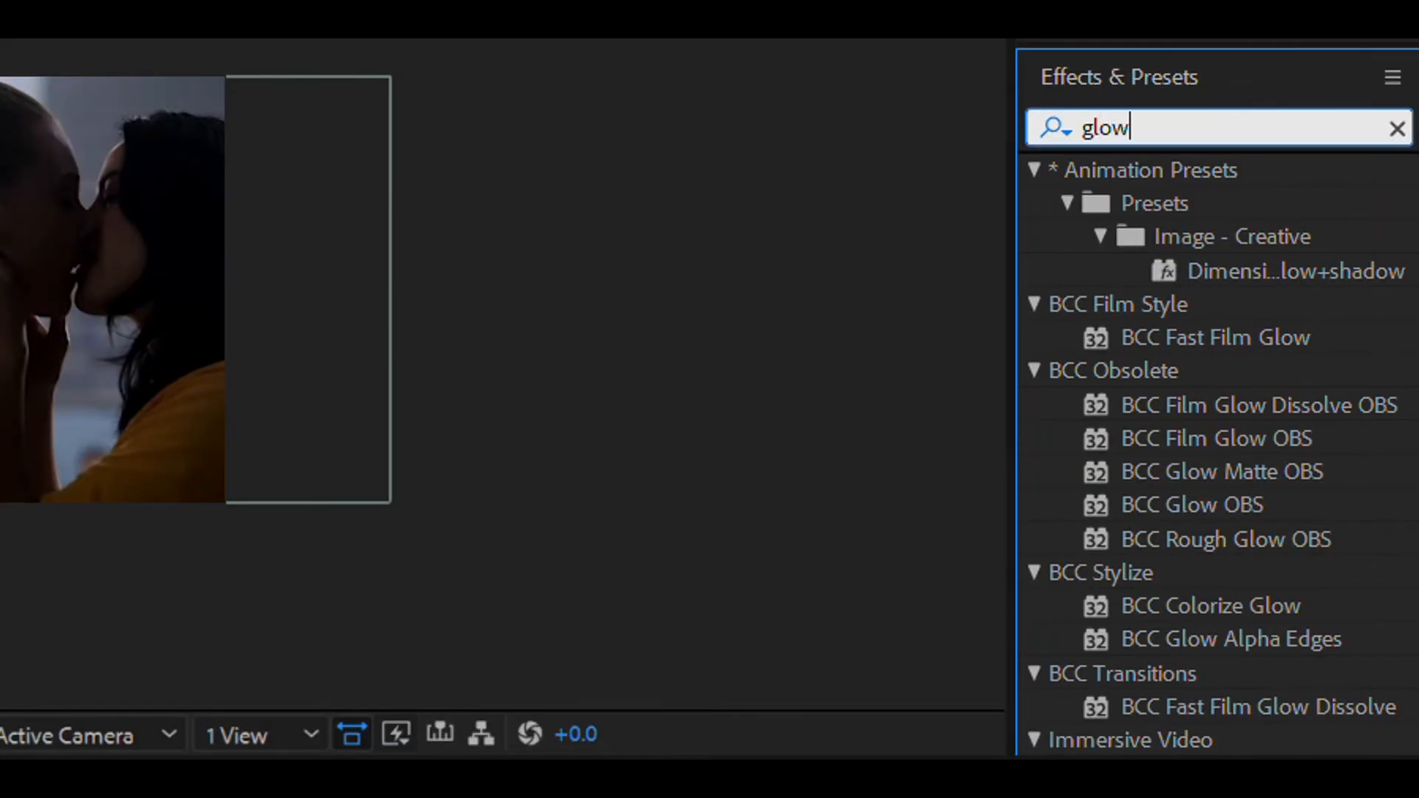
pyautogui.scroll(-5, 1160, 429)
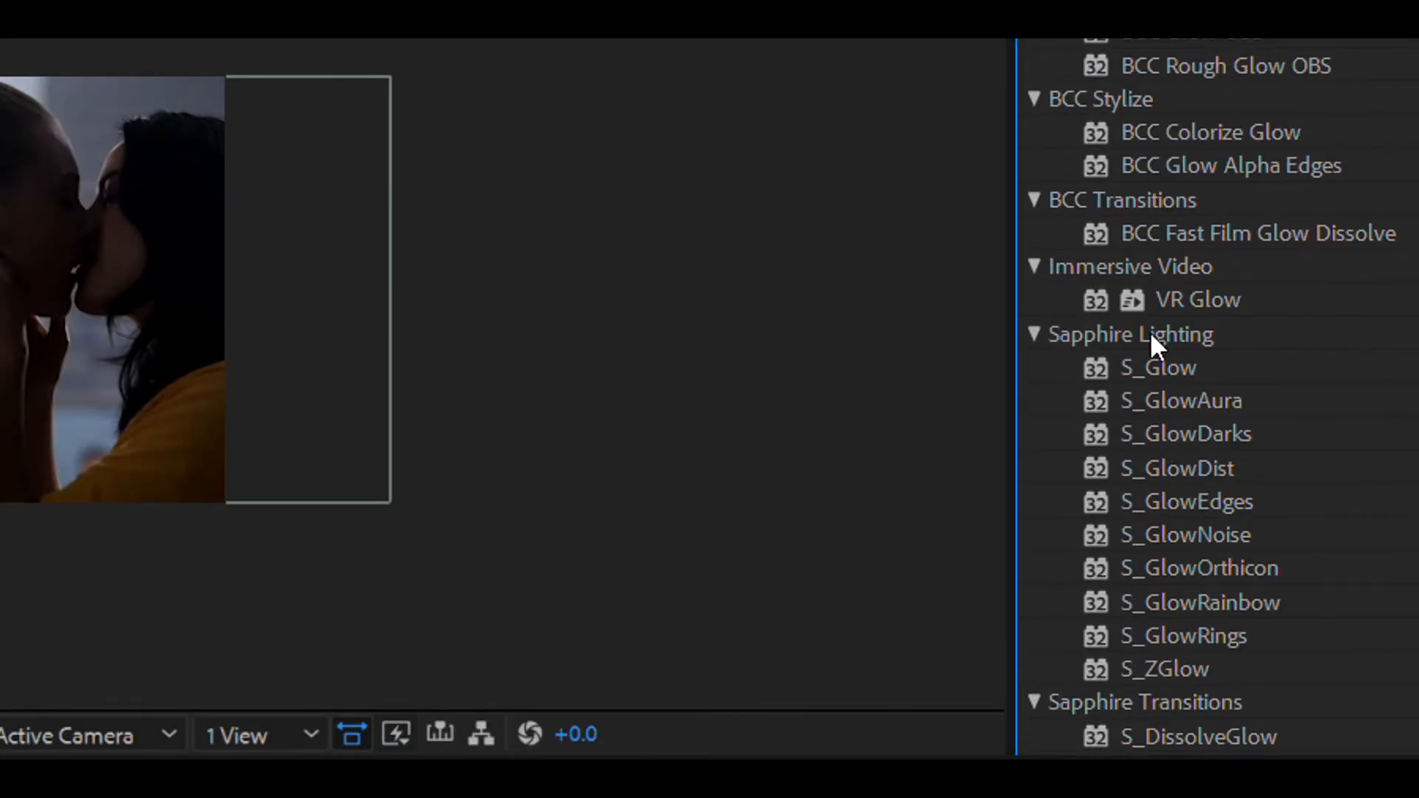
pyautogui.click(1160, 361)
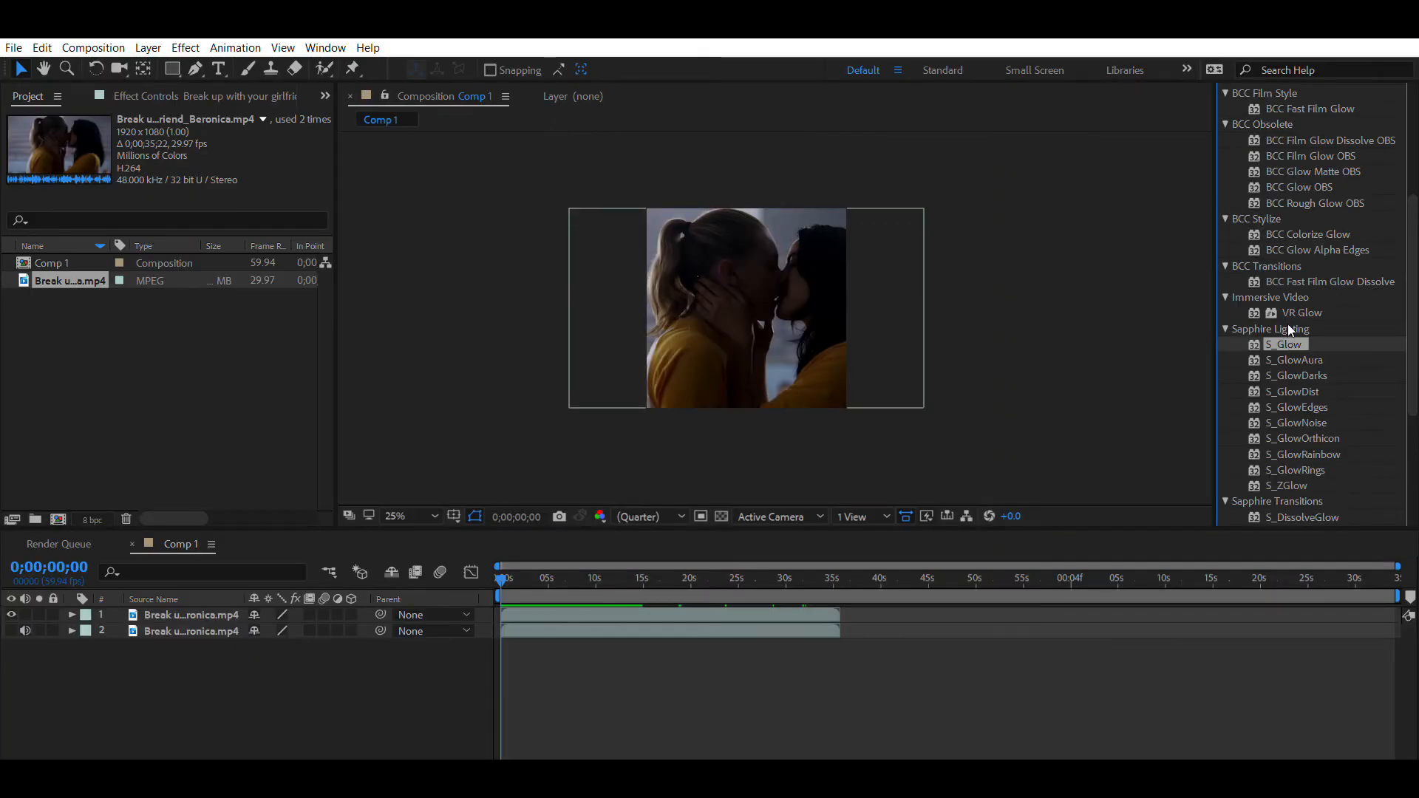
pyautogui.moveTo(1286, 345); pyautogui.dragTo(518, 595)
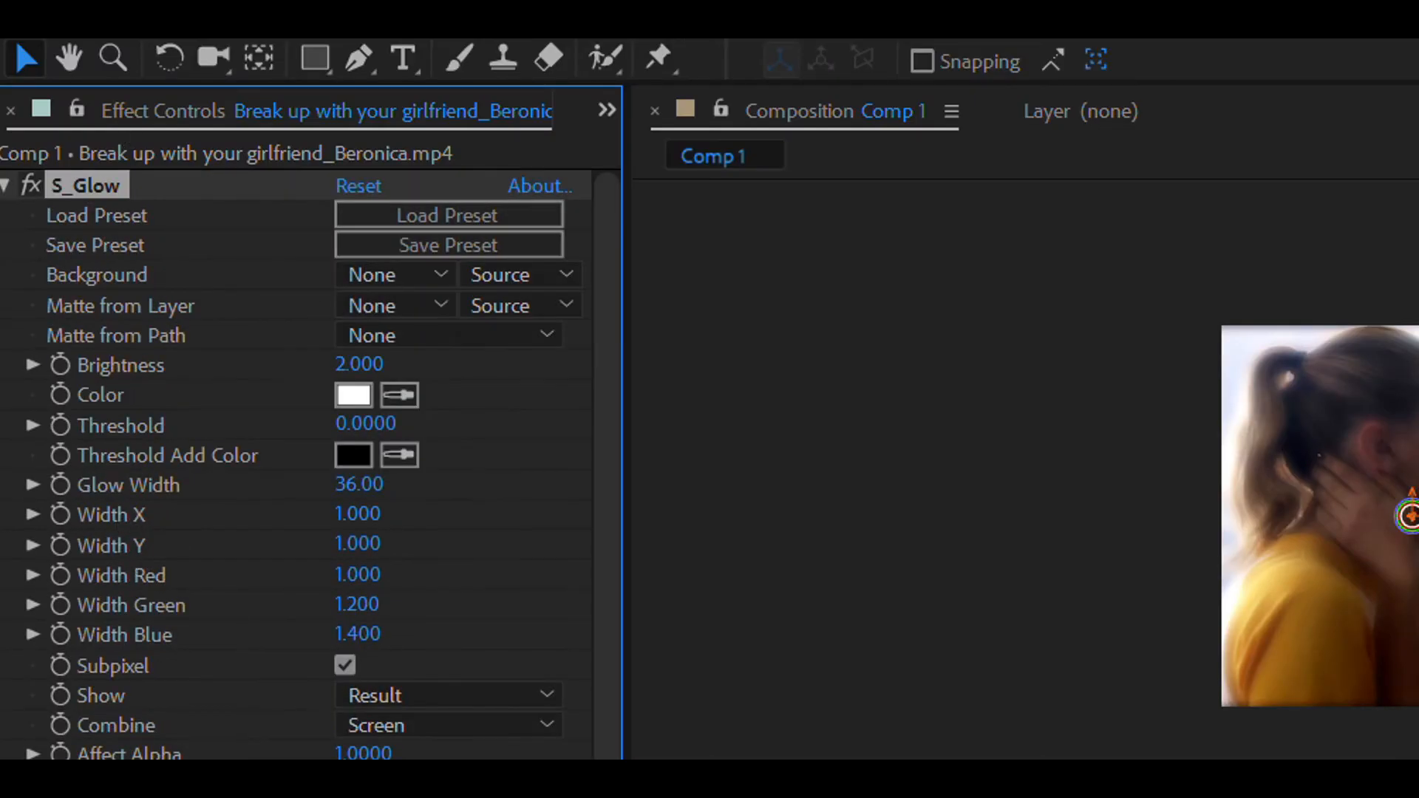
# - Enable keyframing for the S_Glow Brightness at the start of the composition
pyautogui.scroll(-4, 128, 407)
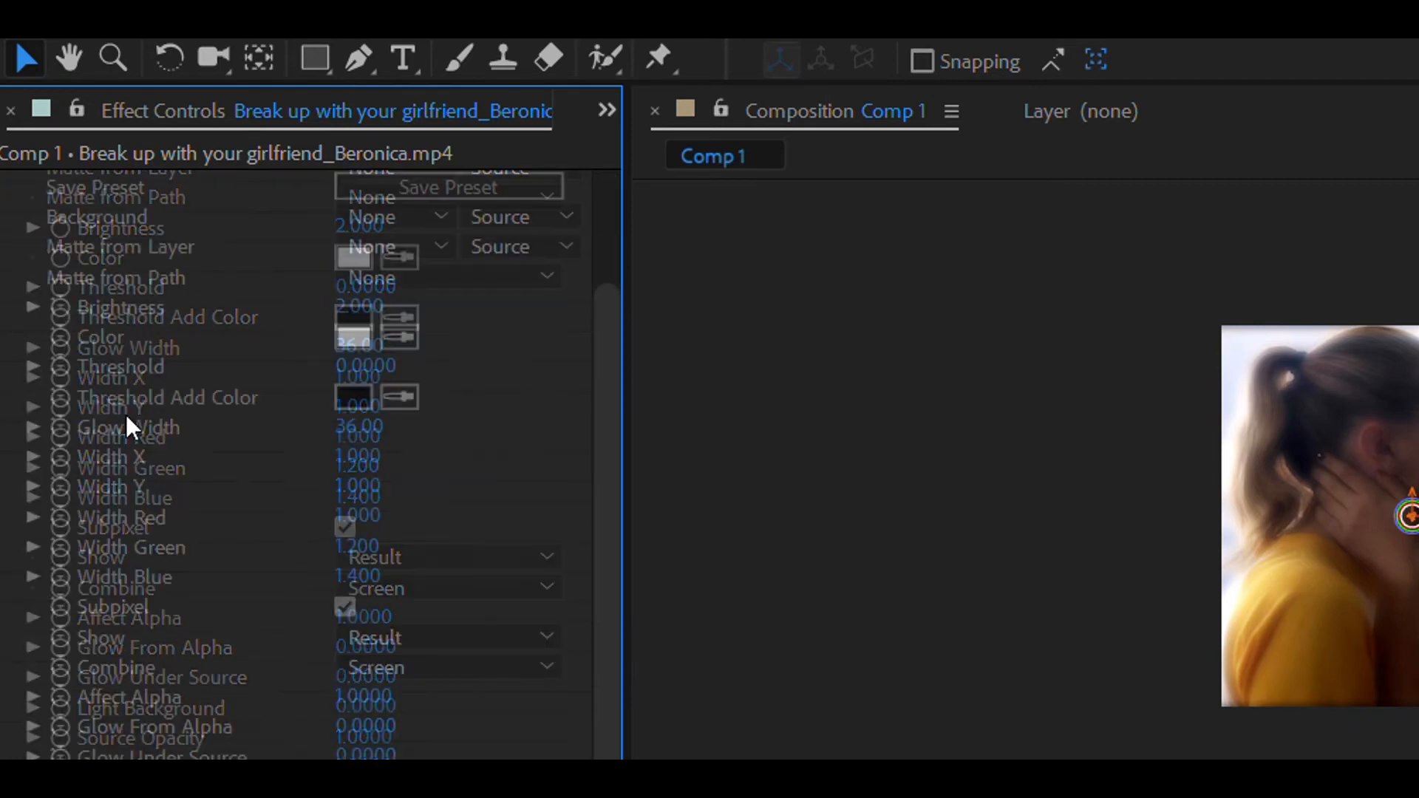
pyautogui.scroll(3, 127, 414)
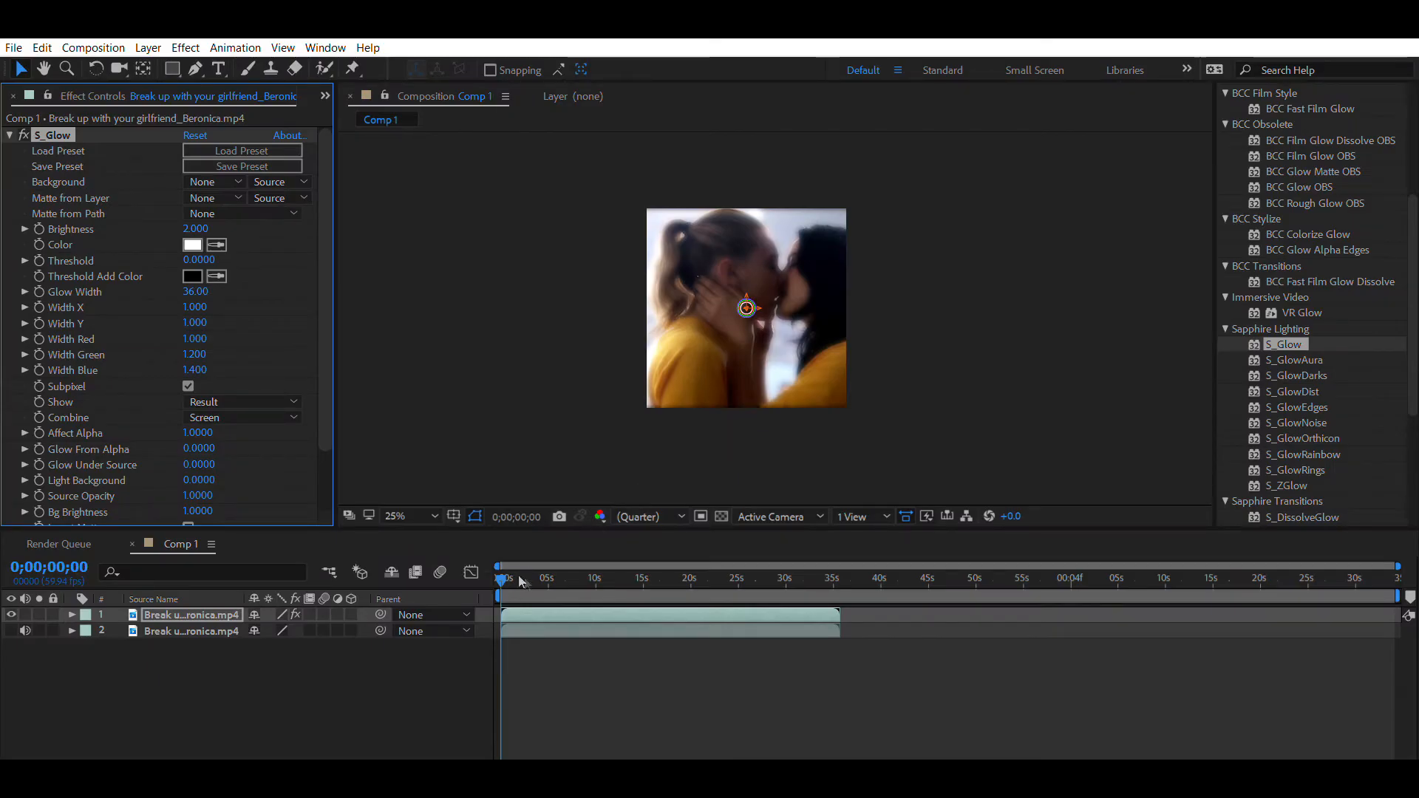
pyautogui.click(495, 568)
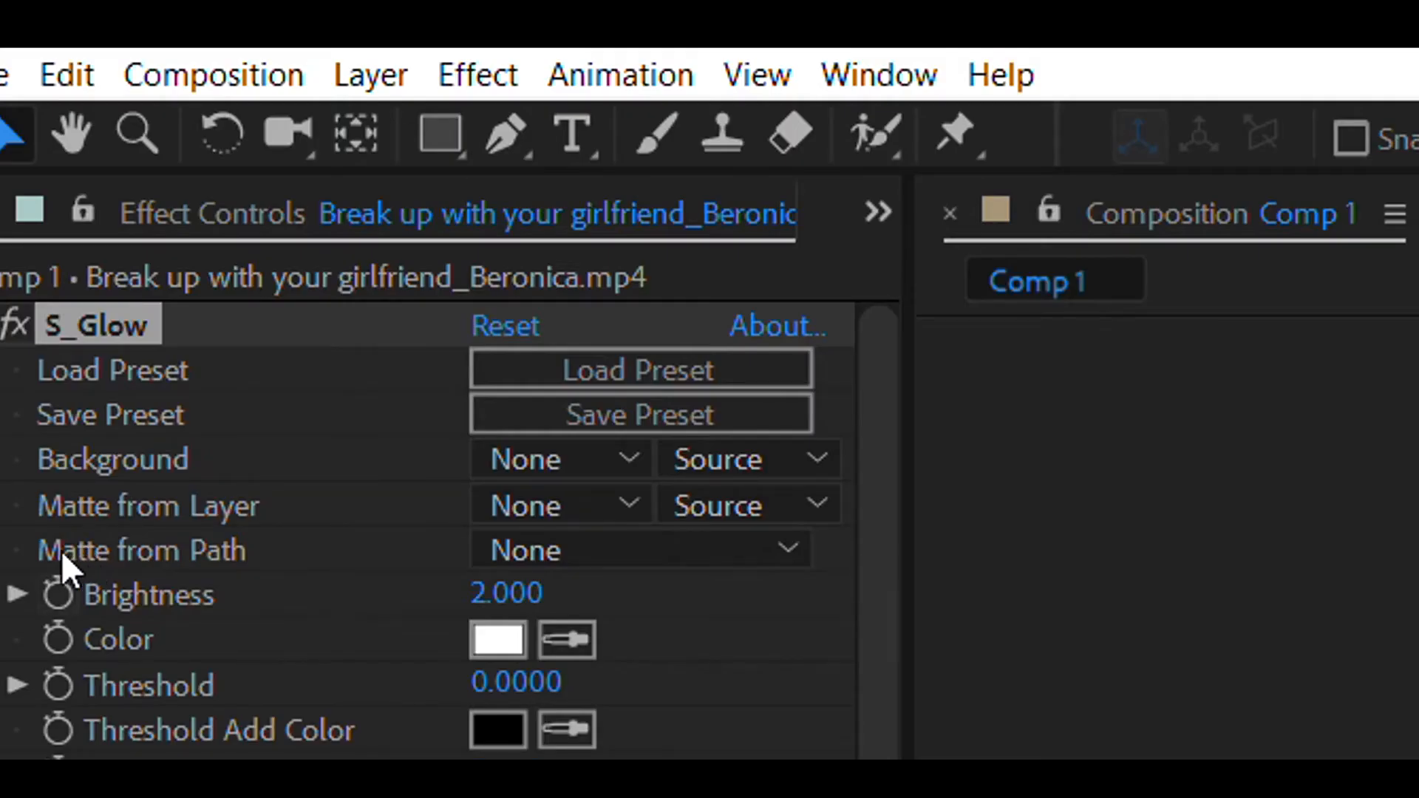
pyautogui.click(57, 595)
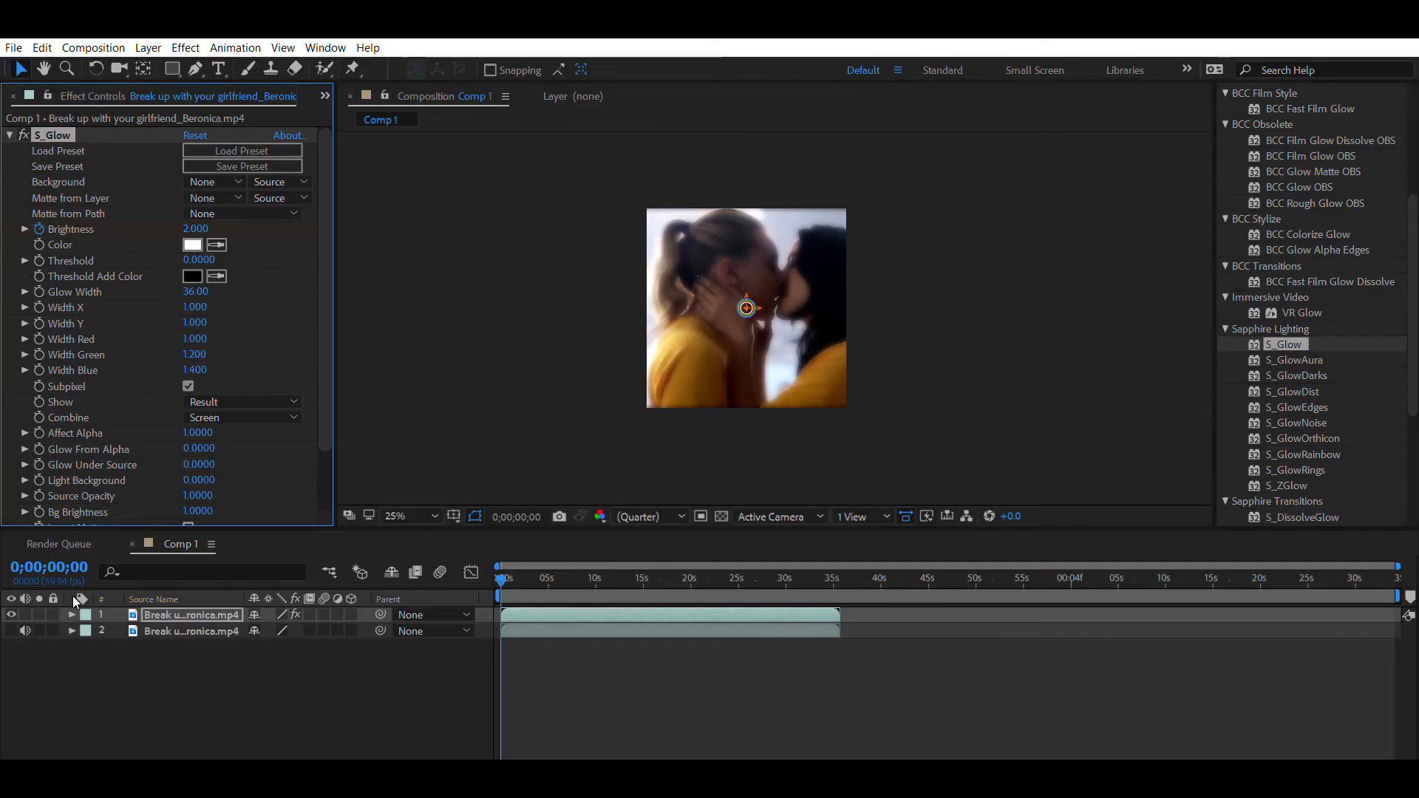
# - Expand the top layer's effects in the timeline down to the S_Glow properties and locate the first Brightness keyframe
pyautogui.click(75, 614)
pyautogui.click(119, 481)
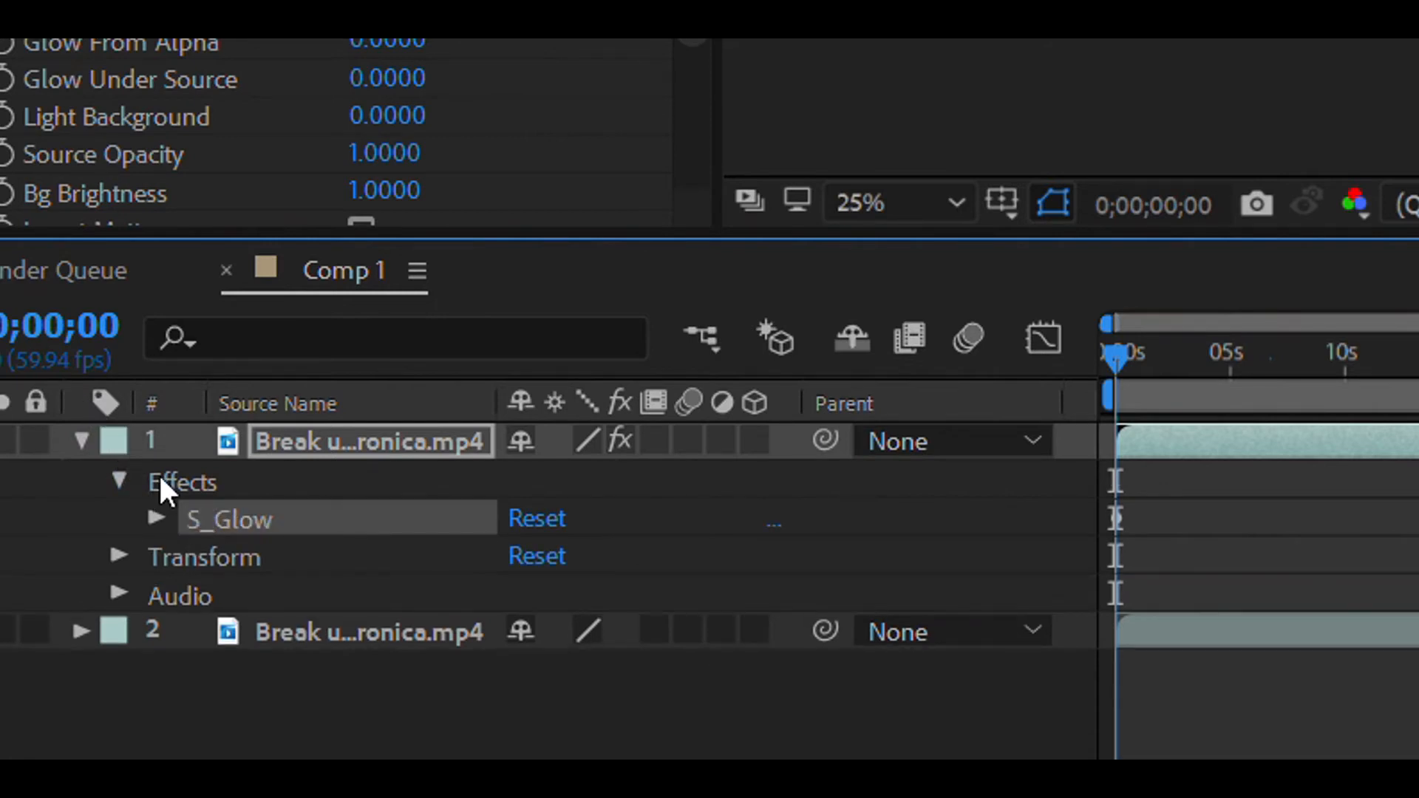
pyautogui.click(157, 517)
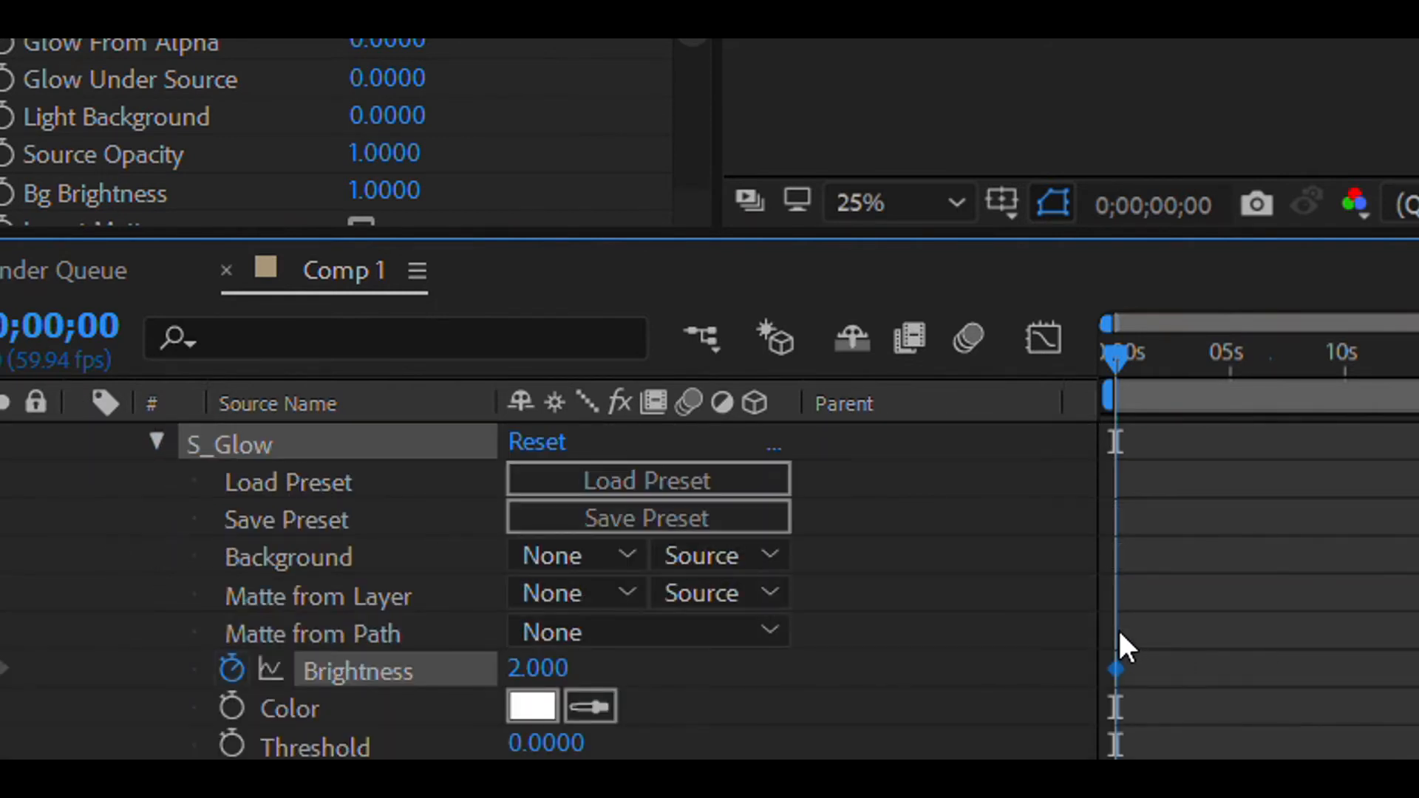
pyautogui.click(1156, 612)
pyautogui.click(1116, 667)
pyautogui.scroll(2, 547, 591)
pyautogui.scroll(-3, 547, 591)
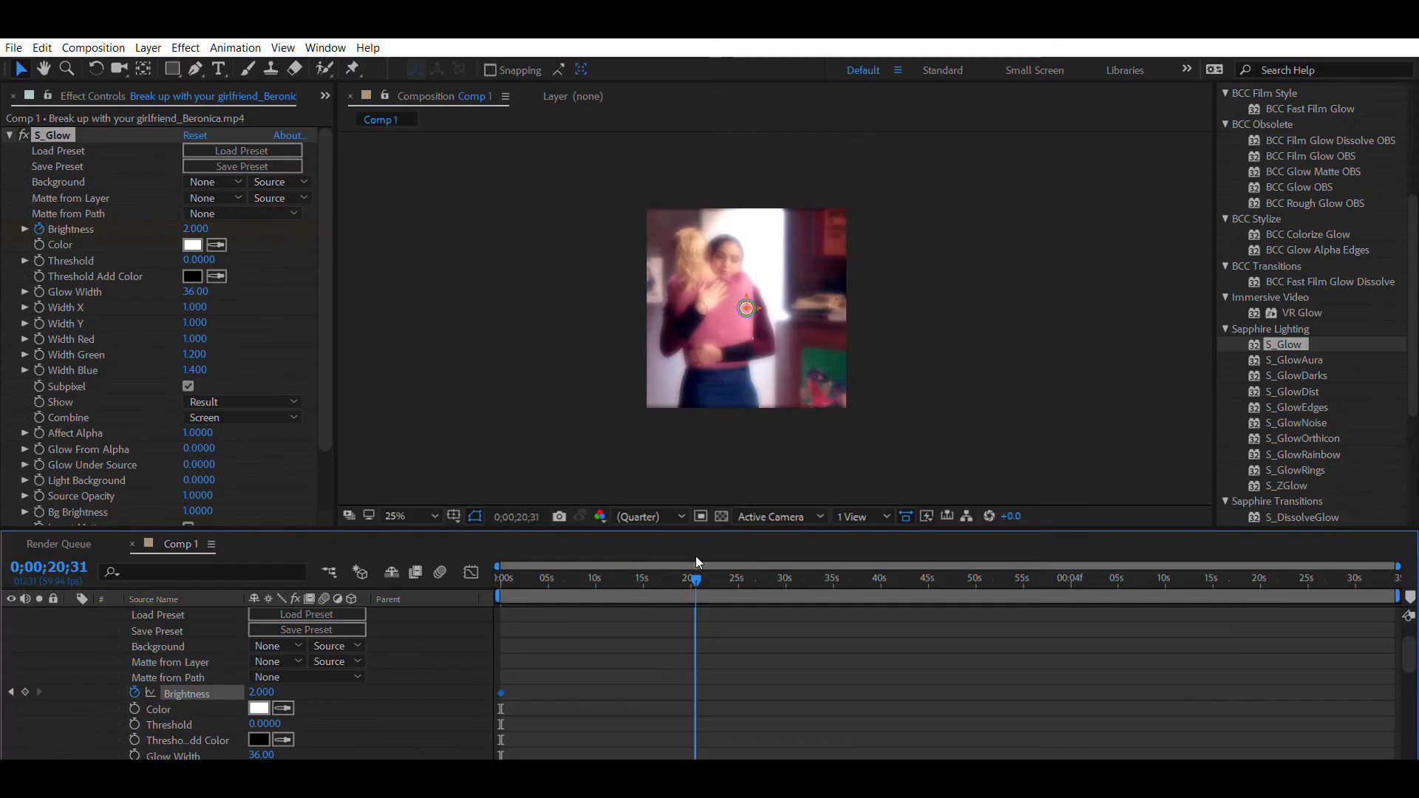
# - Move the playhead to 0;00;04;40 and set the S_Glow Brightness to 0 there as a second keyframe
pyautogui.moveTo(695, 559); pyautogui.dragTo(547, 585)
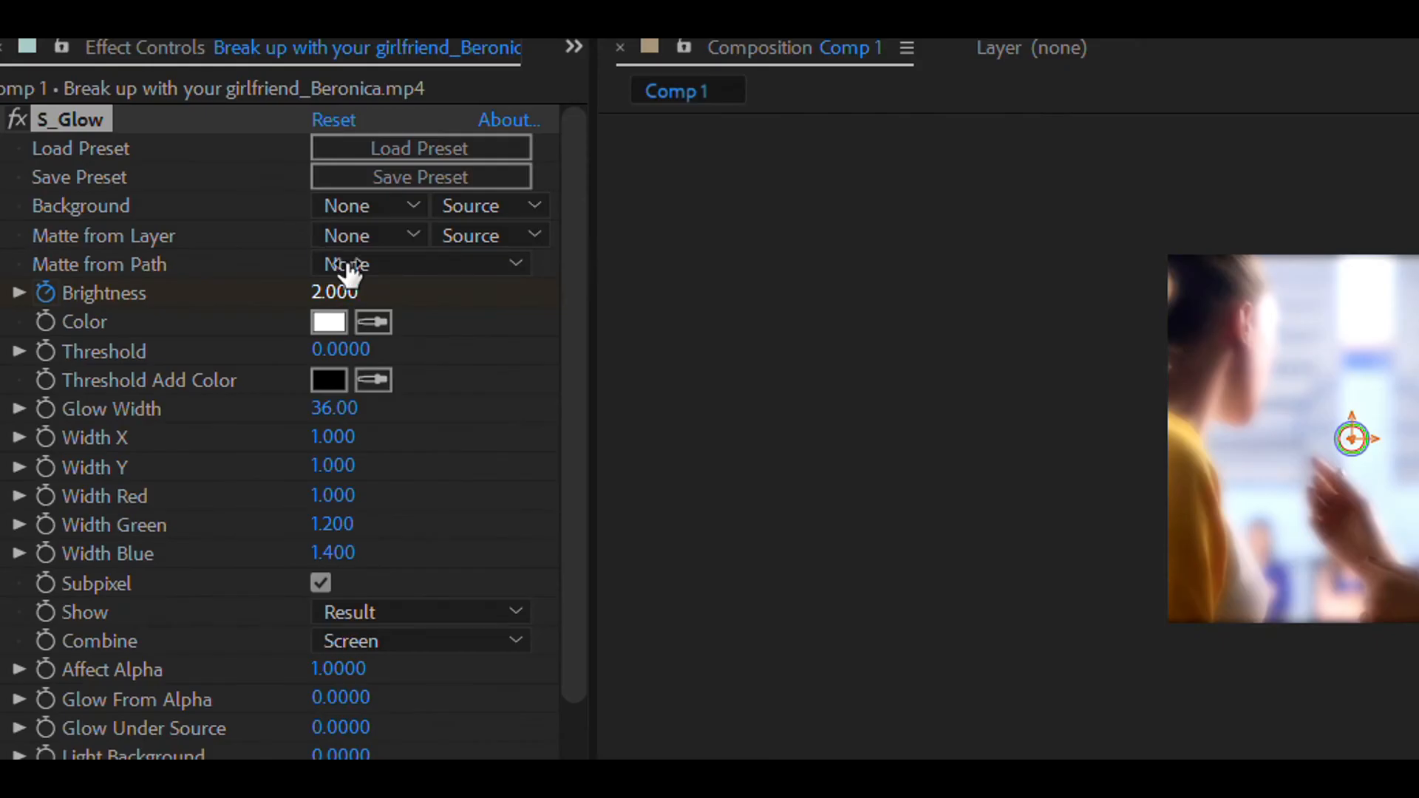
pyautogui.click(352, 290)
pyautogui.press('Return')
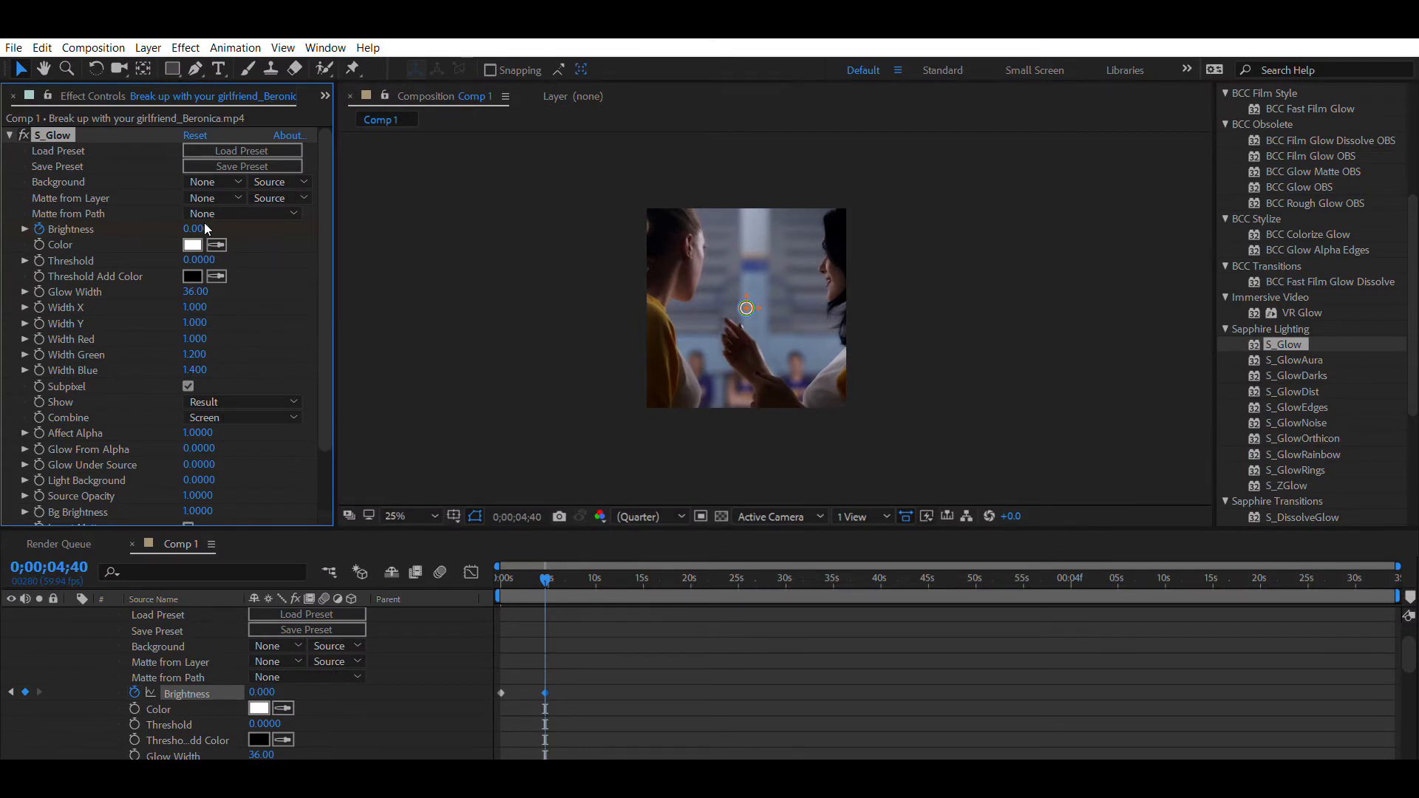
# - Return the playhead to the start, play the glow animation and stop the playback
pyautogui.moveTo(545, 578); pyautogui.dragTo(485, 573)
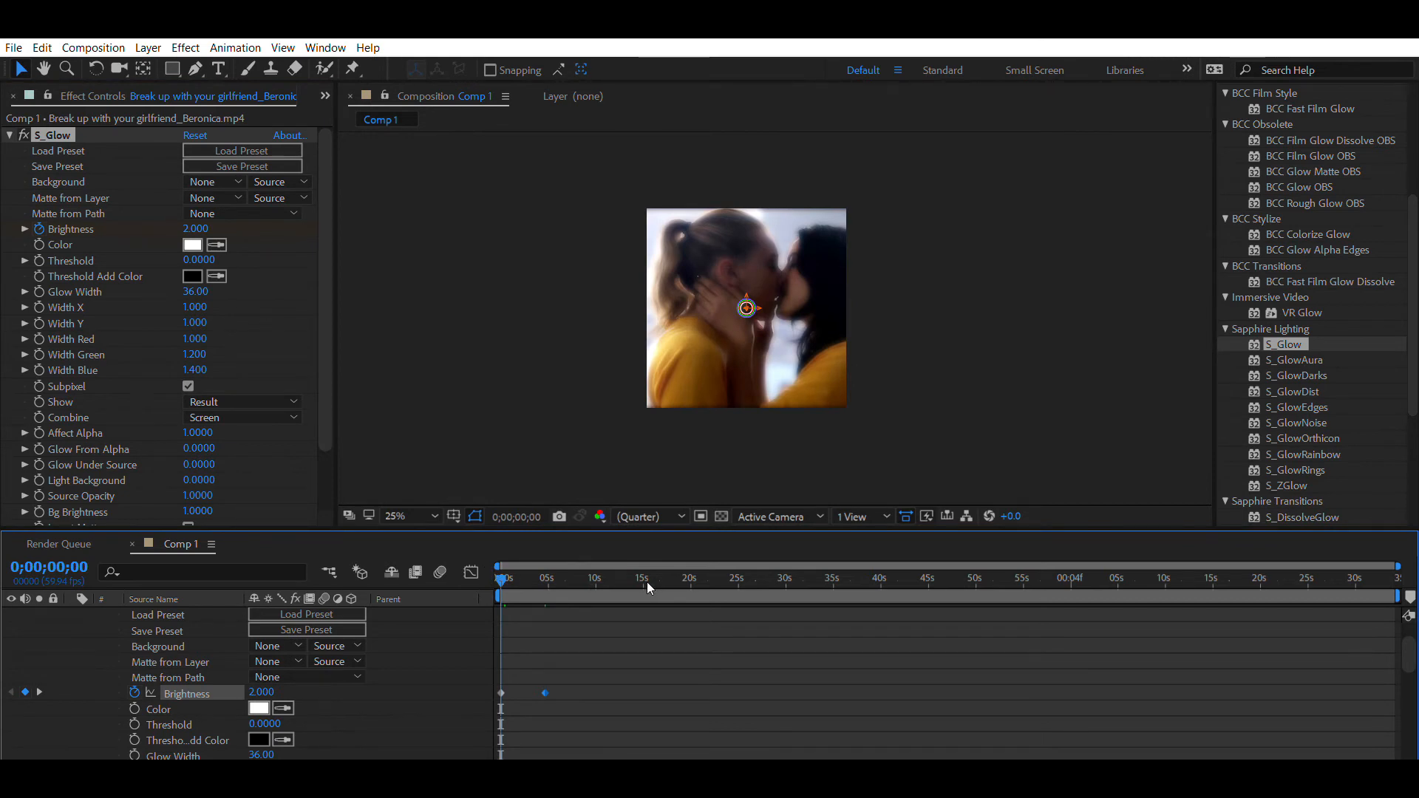
pyautogui.press('space')
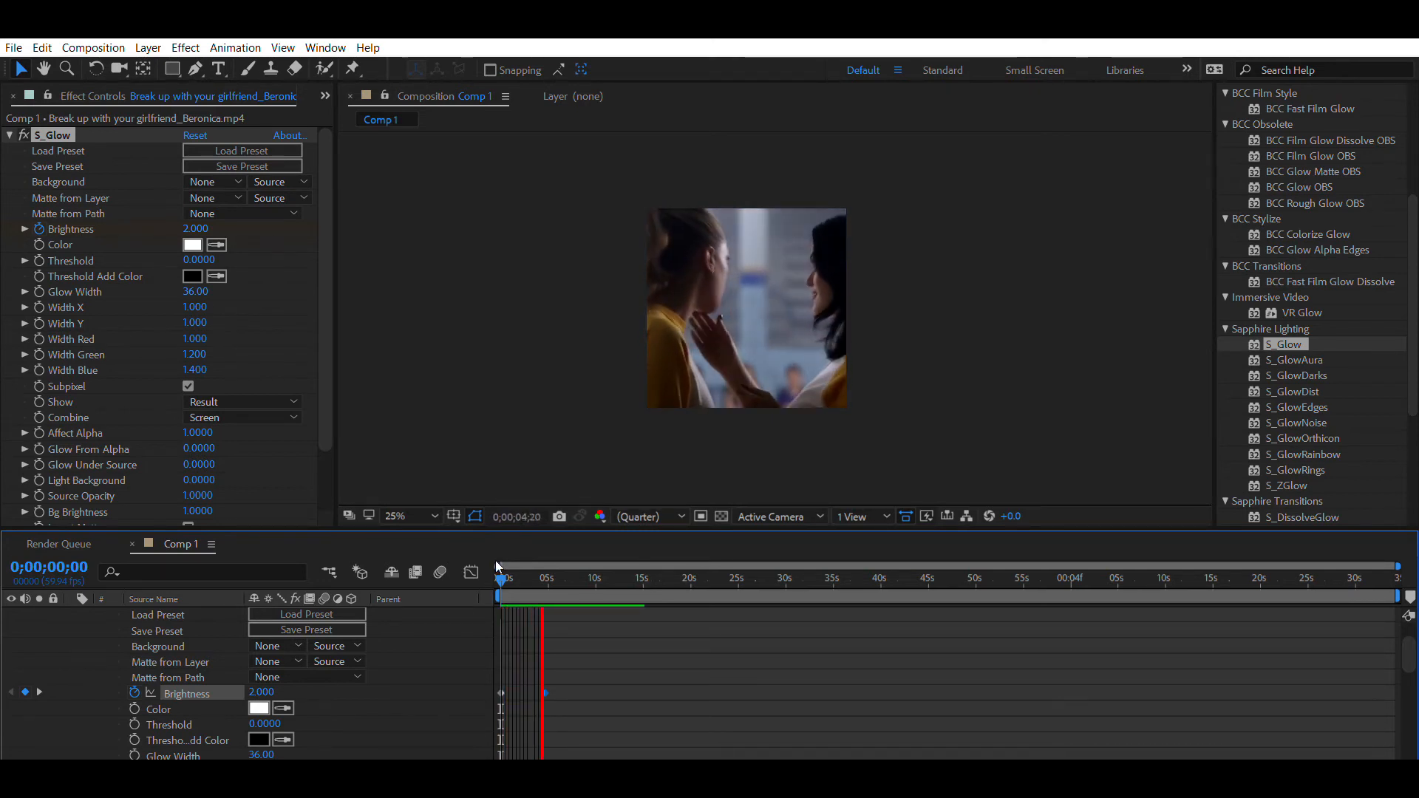
pyautogui.press('space')
# - Apply Easy Ease to both Brightness keyframes and show their curve in the Graph Editor
pyautogui.click(724, 669)
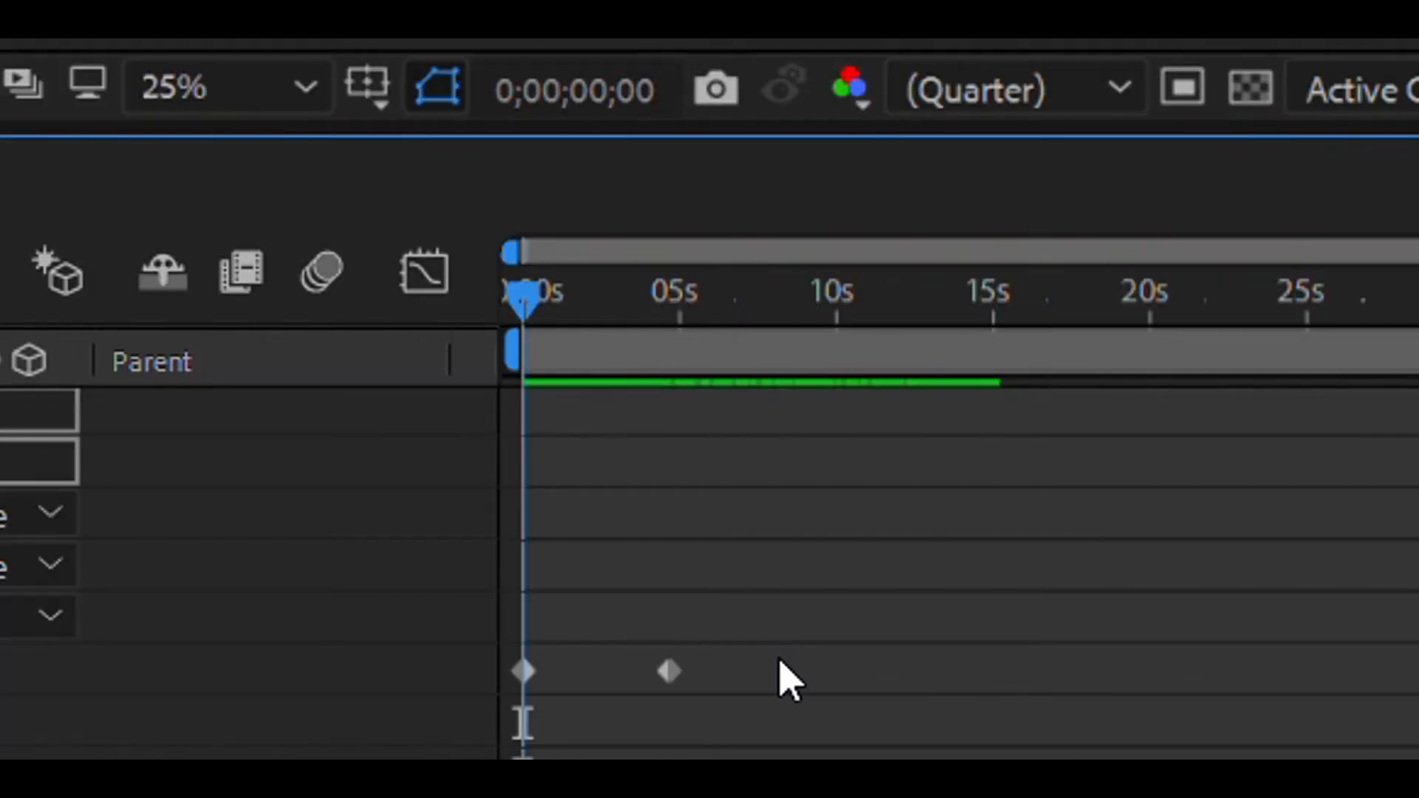
pyautogui.moveTo(782, 676); pyautogui.dragTo(500, 497)
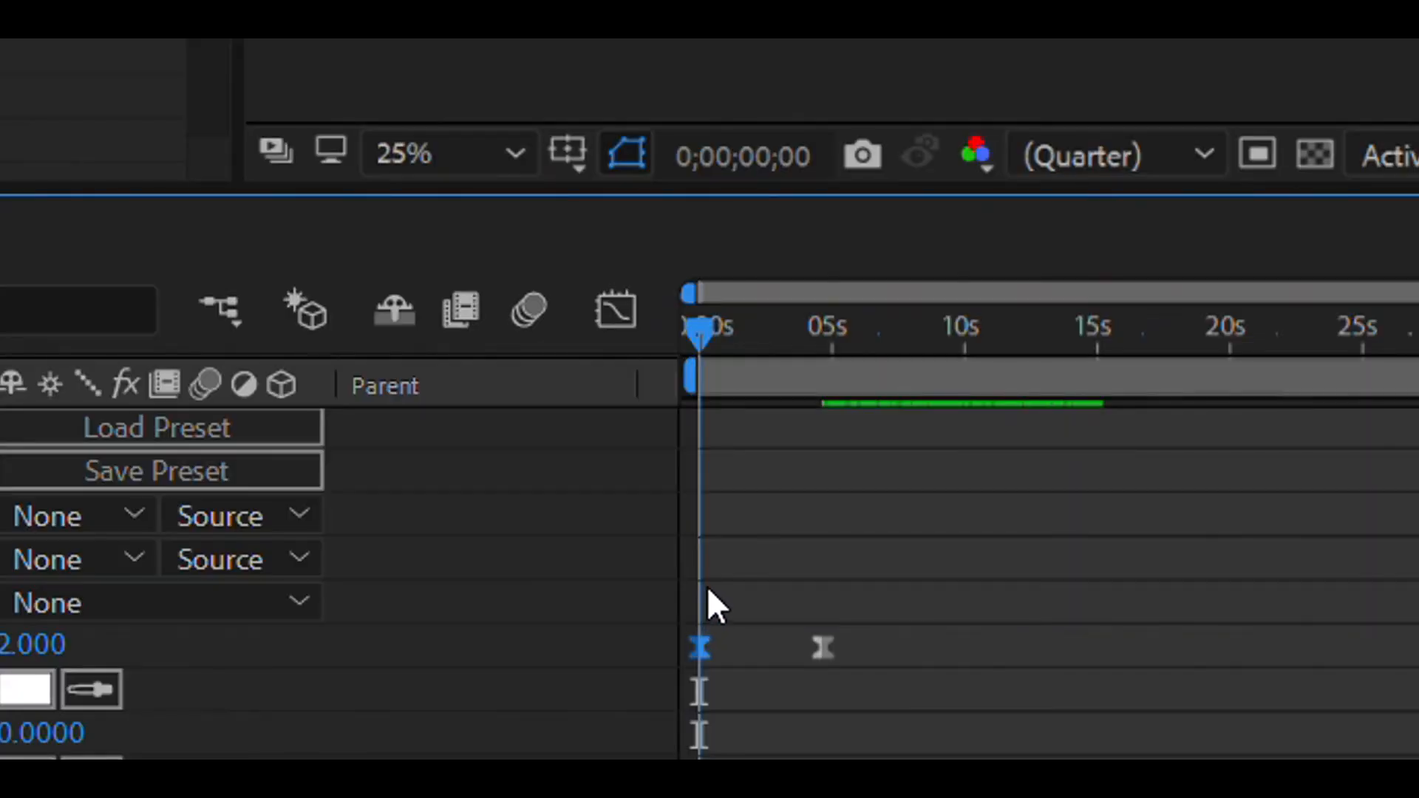
pyautogui.click(630, 268)
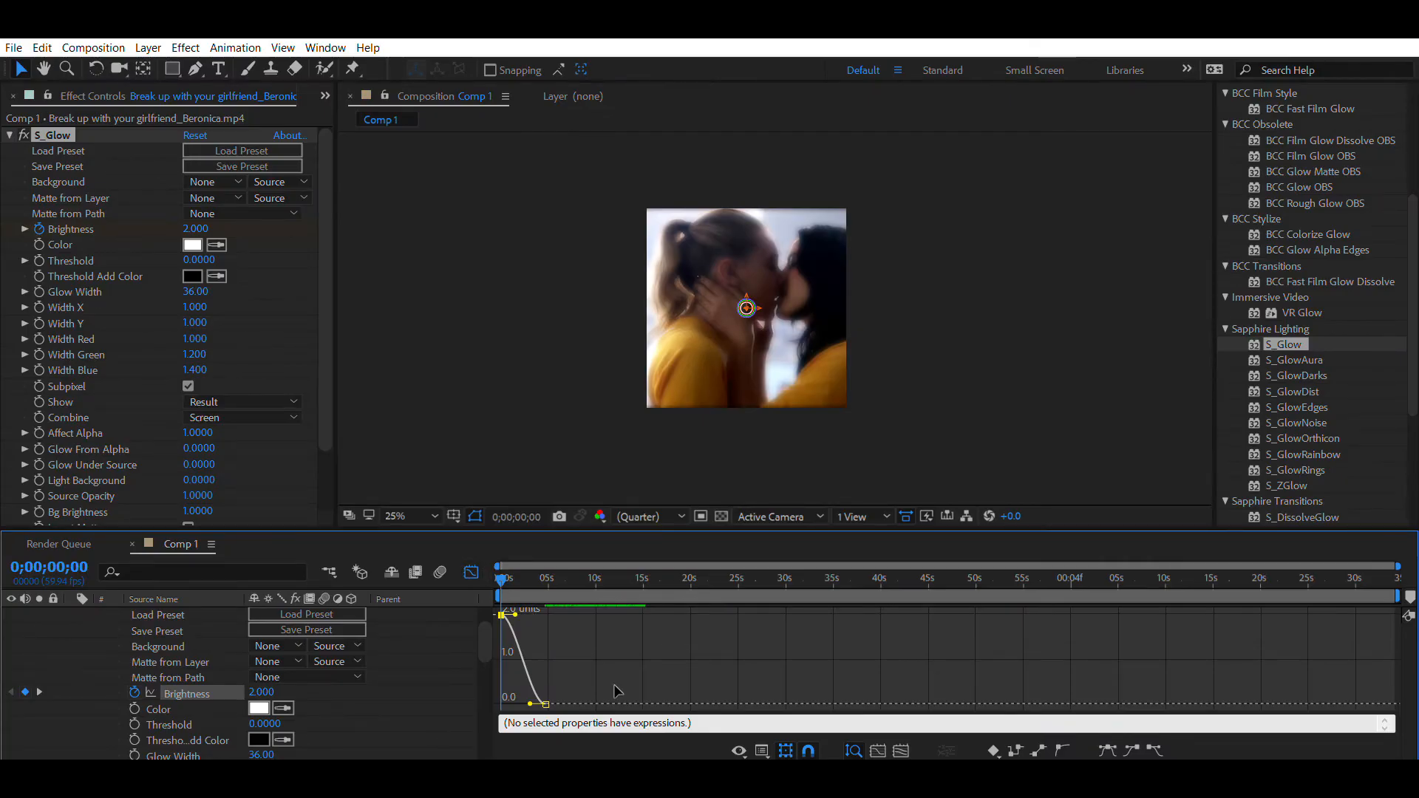
# - Reshape the Brightness curve by pulling the first keyframe's handle down towards the second keyframe
pyautogui.click(617, 691)
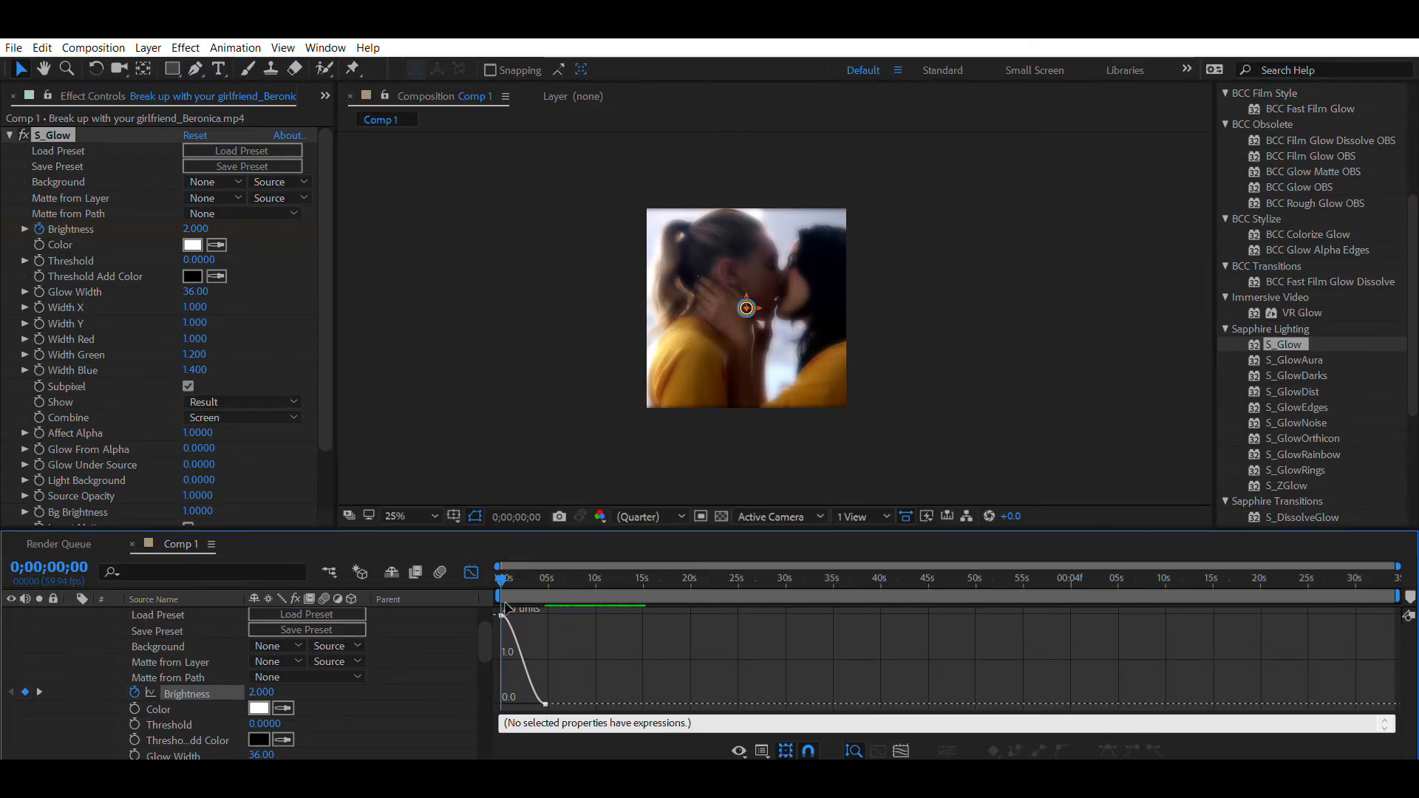
pyautogui.click(513, 630)
pyautogui.click(594, 634)
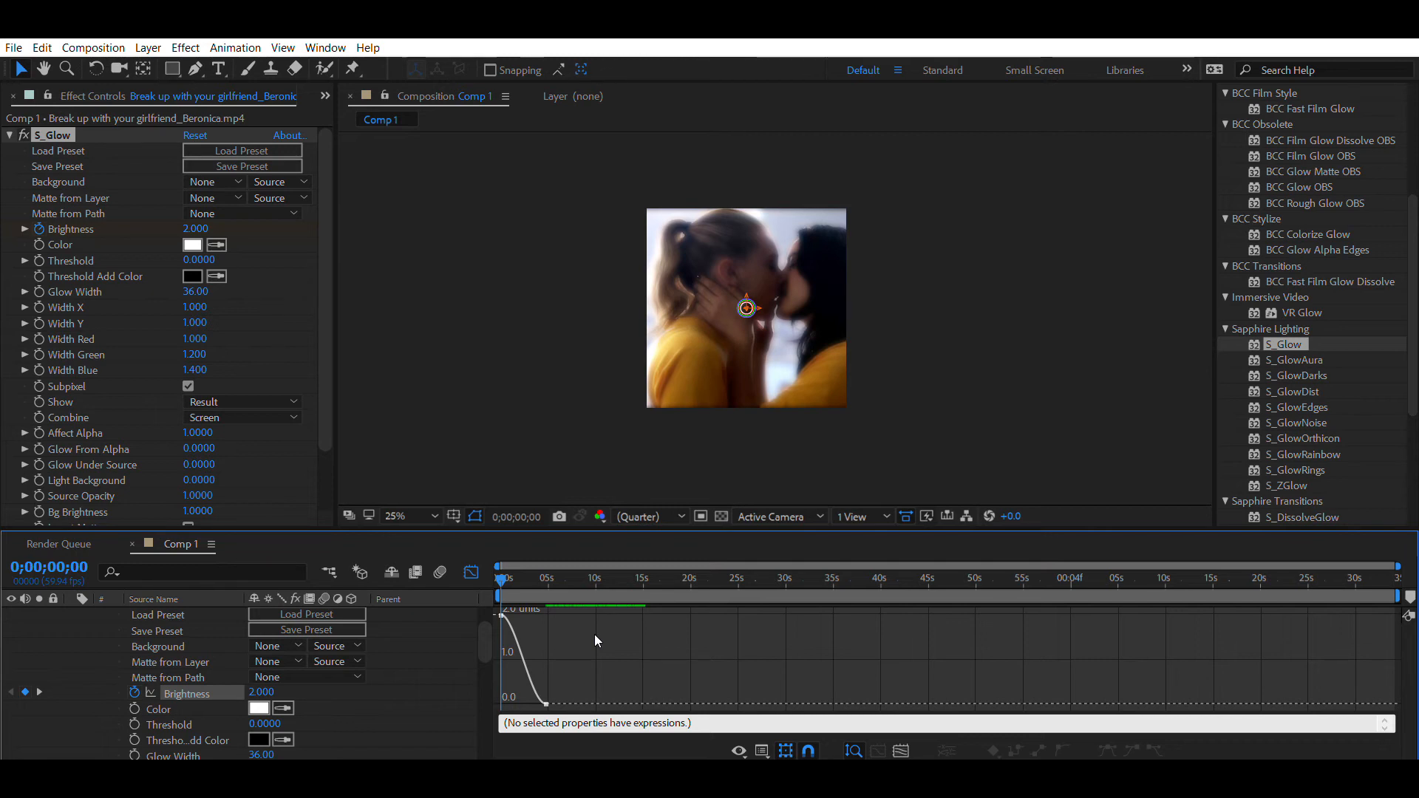
pyautogui.click(501, 615)
pyautogui.moveTo(517, 614); pyautogui.dragTo(531, 687)
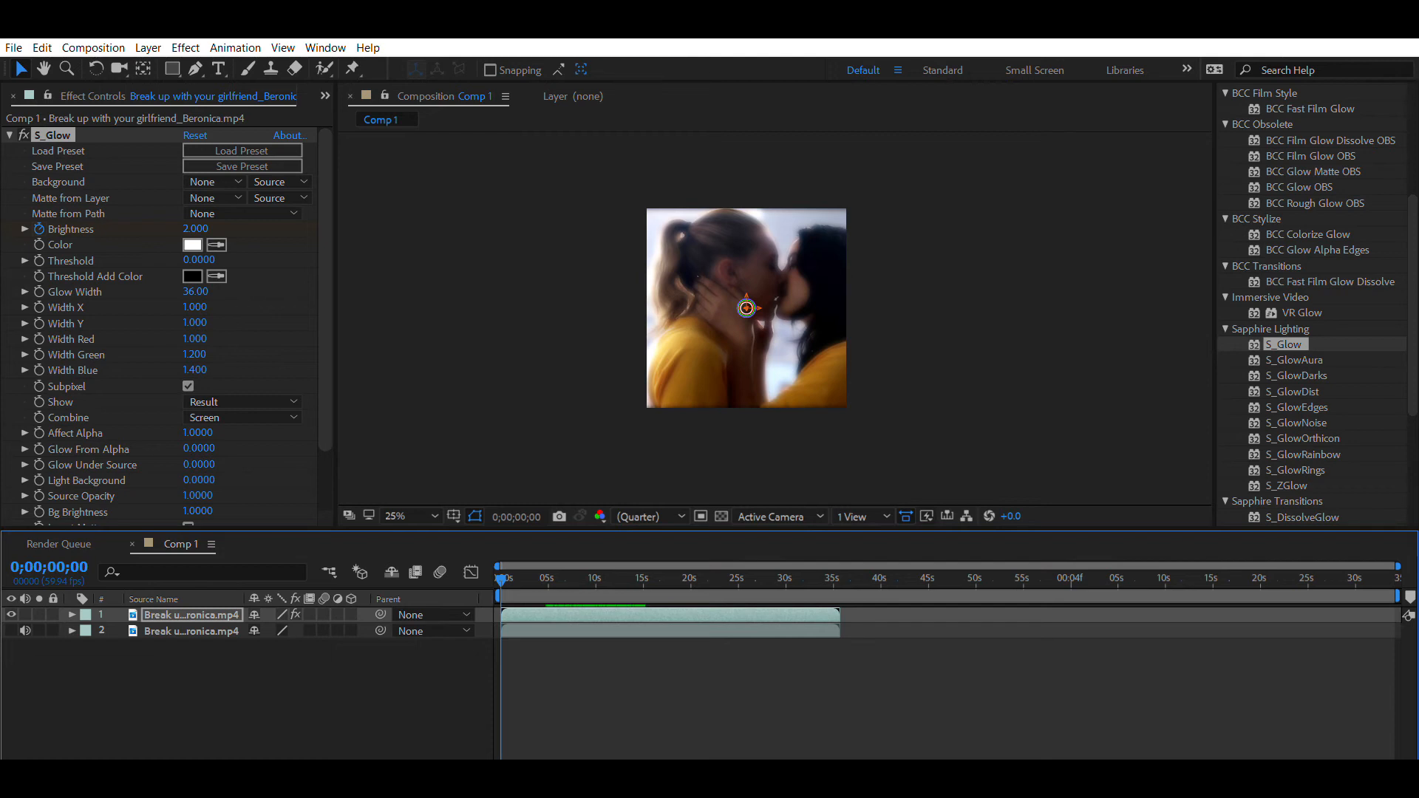
# - Move the playhead to 0;00;04;40 and show the preview settings
pyautogui.moveTo(511, 576); pyautogui.dragTo(546, 579)
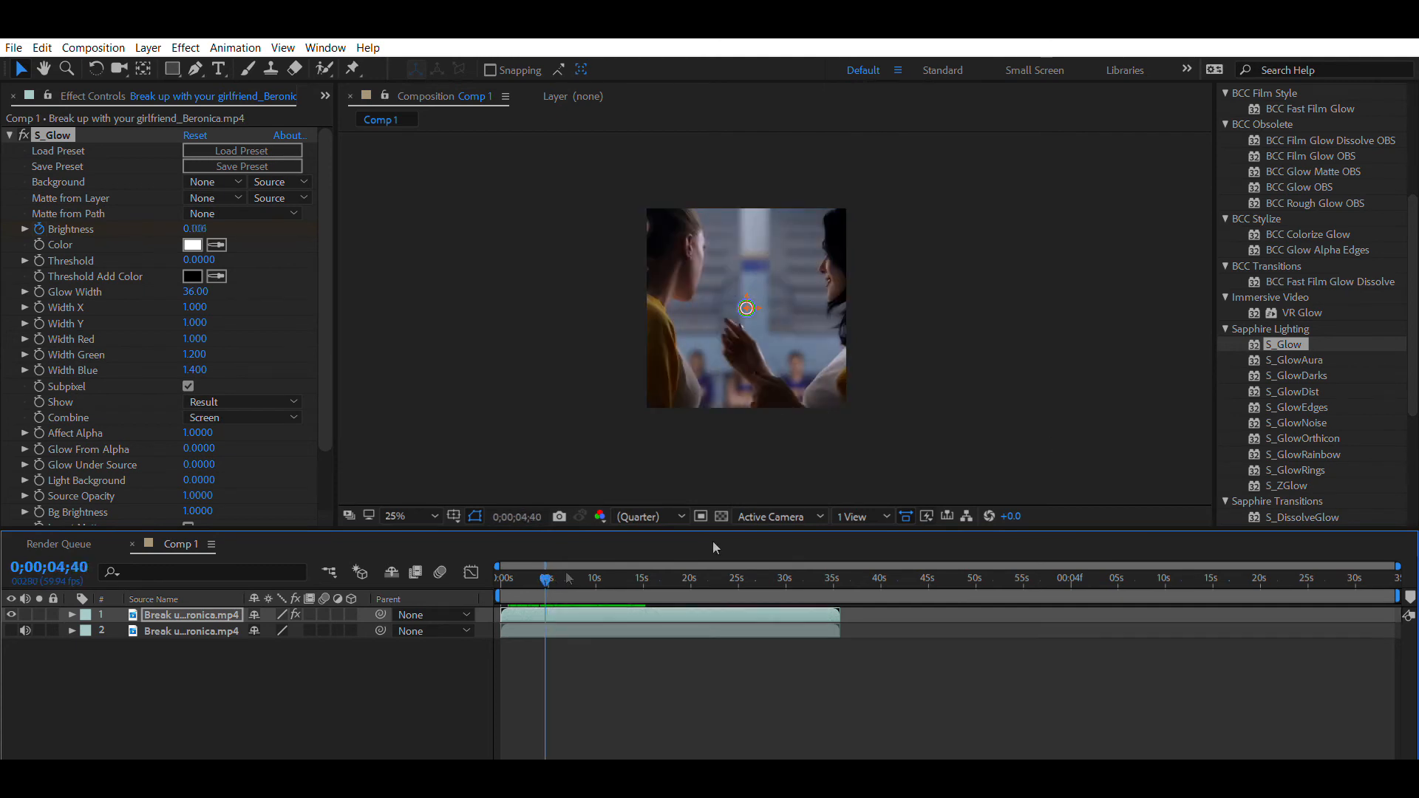
pyautogui.scroll(4, 1320, 222)
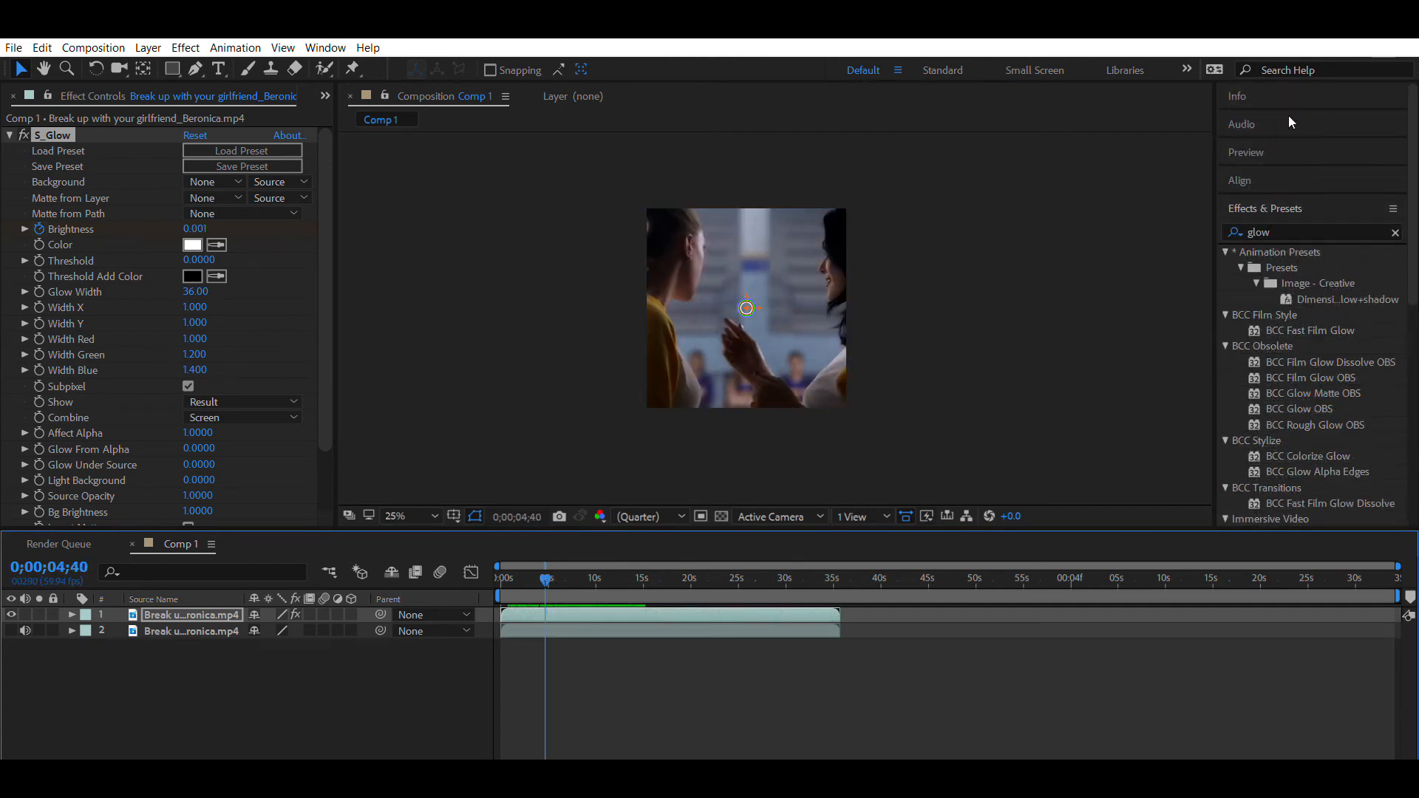
pyautogui.click(1269, 151)
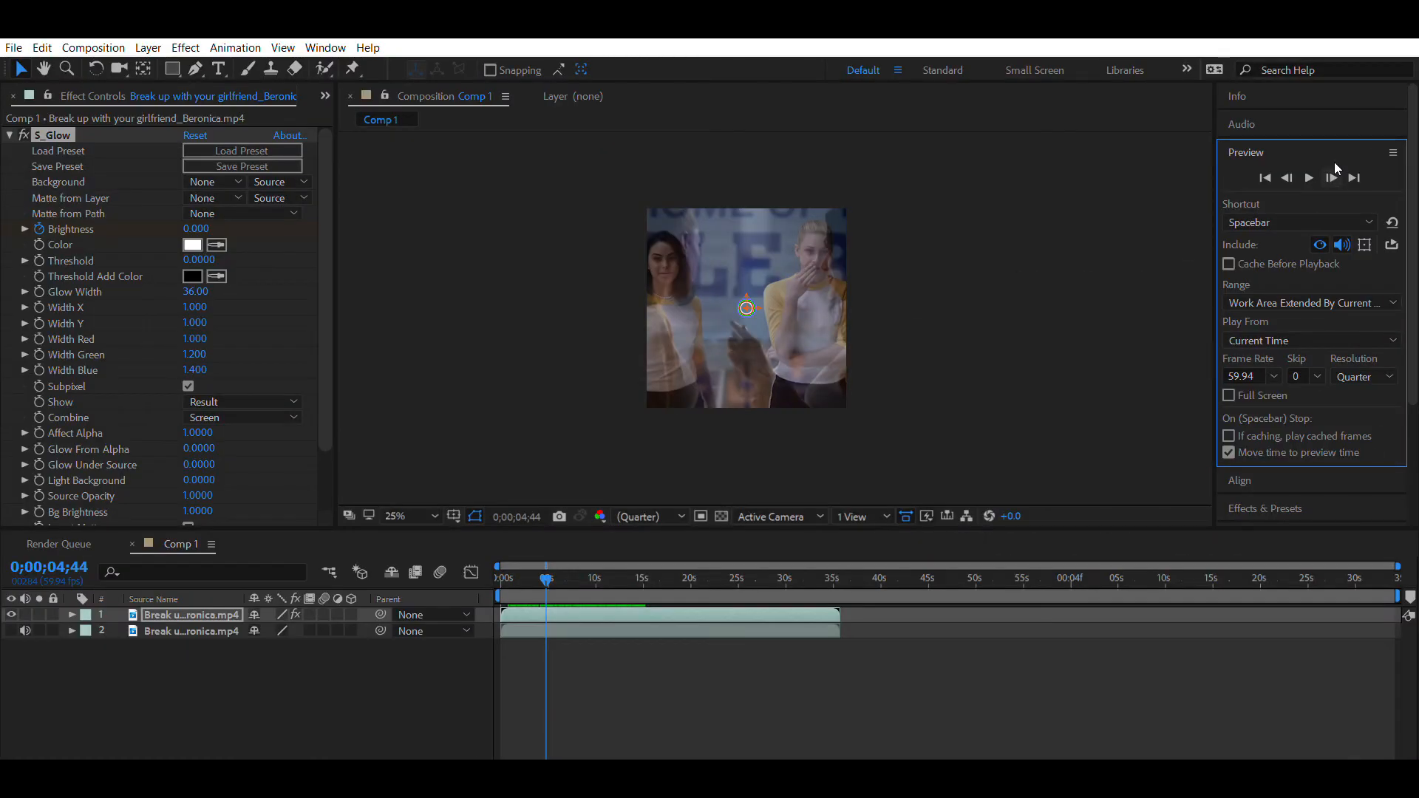
# - Advance the playhead frame by frame to the scene change at 0;00;04;46 and split the glowing clip layer there
pyautogui.click(1333, 172)
pyautogui.click(1332, 166)
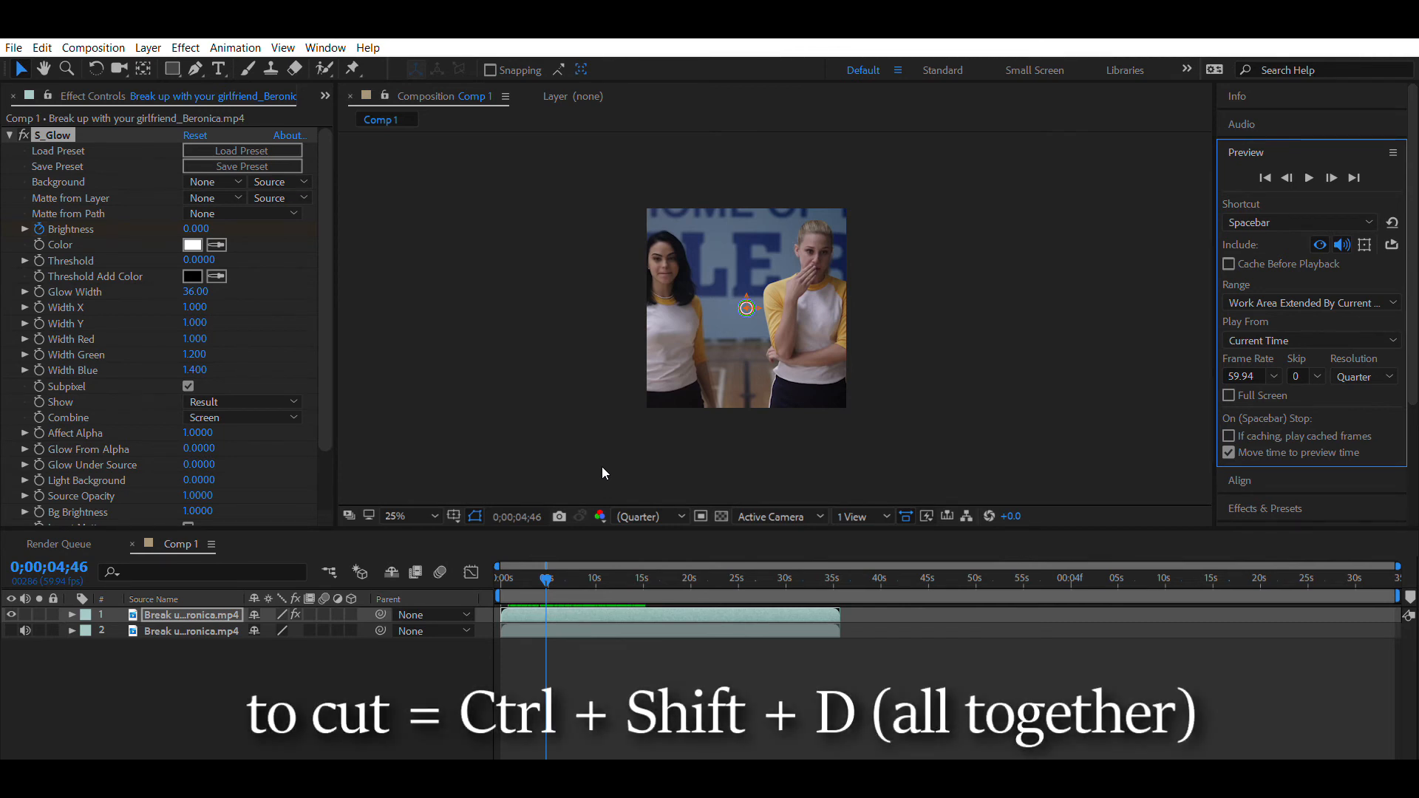
pyautogui.hotkey('ctrl', 'shift', 'd')
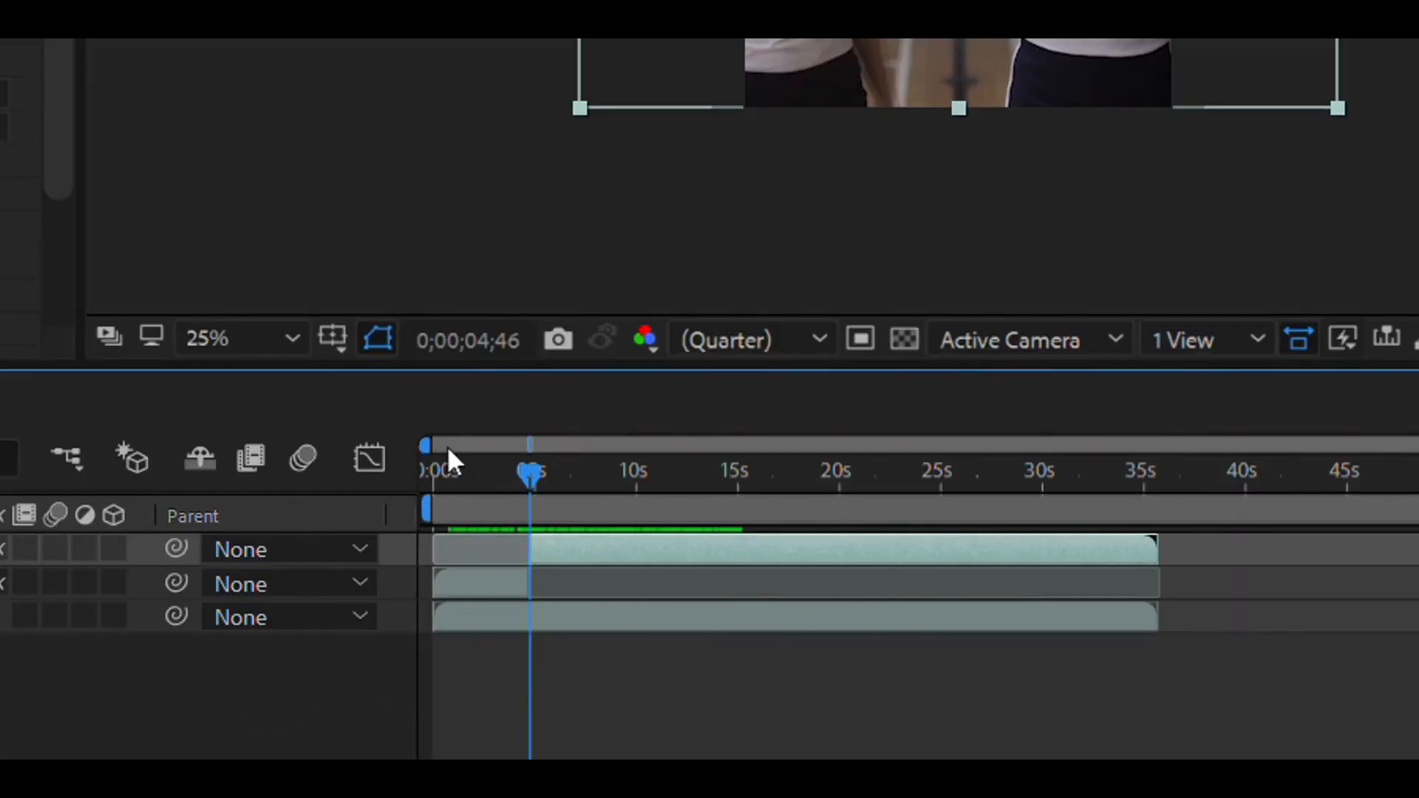
# - Split the top clip layer again at 0;00;06;38, clear the selection and return the playhead to the start
pyautogui.click(434, 453)
pyautogui.click(494, 613)
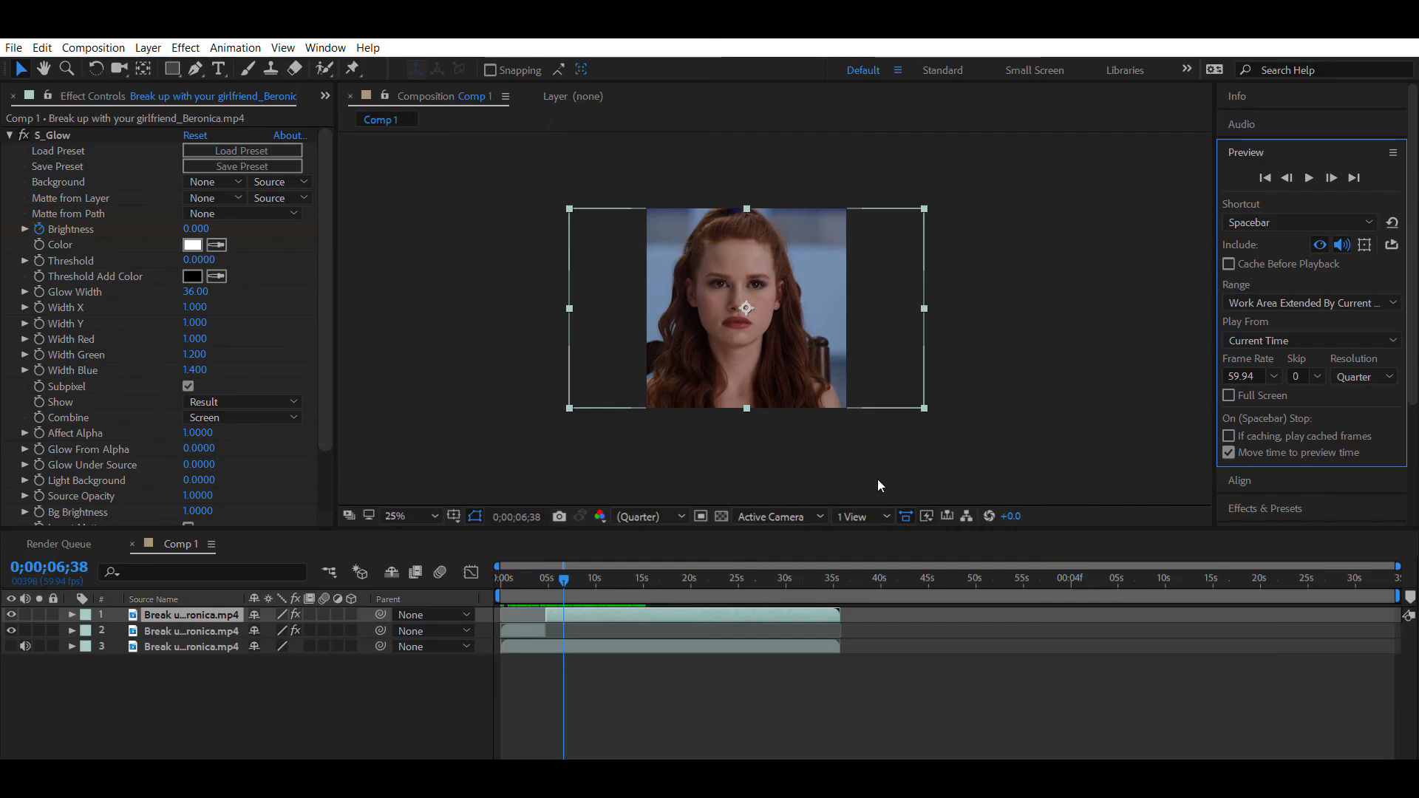
pyautogui.hotkey('ctrl', 'shift', 'd')
pyautogui.click(841, 437)
pyautogui.moveTo(581, 569); pyautogui.dragTo(480, 572)
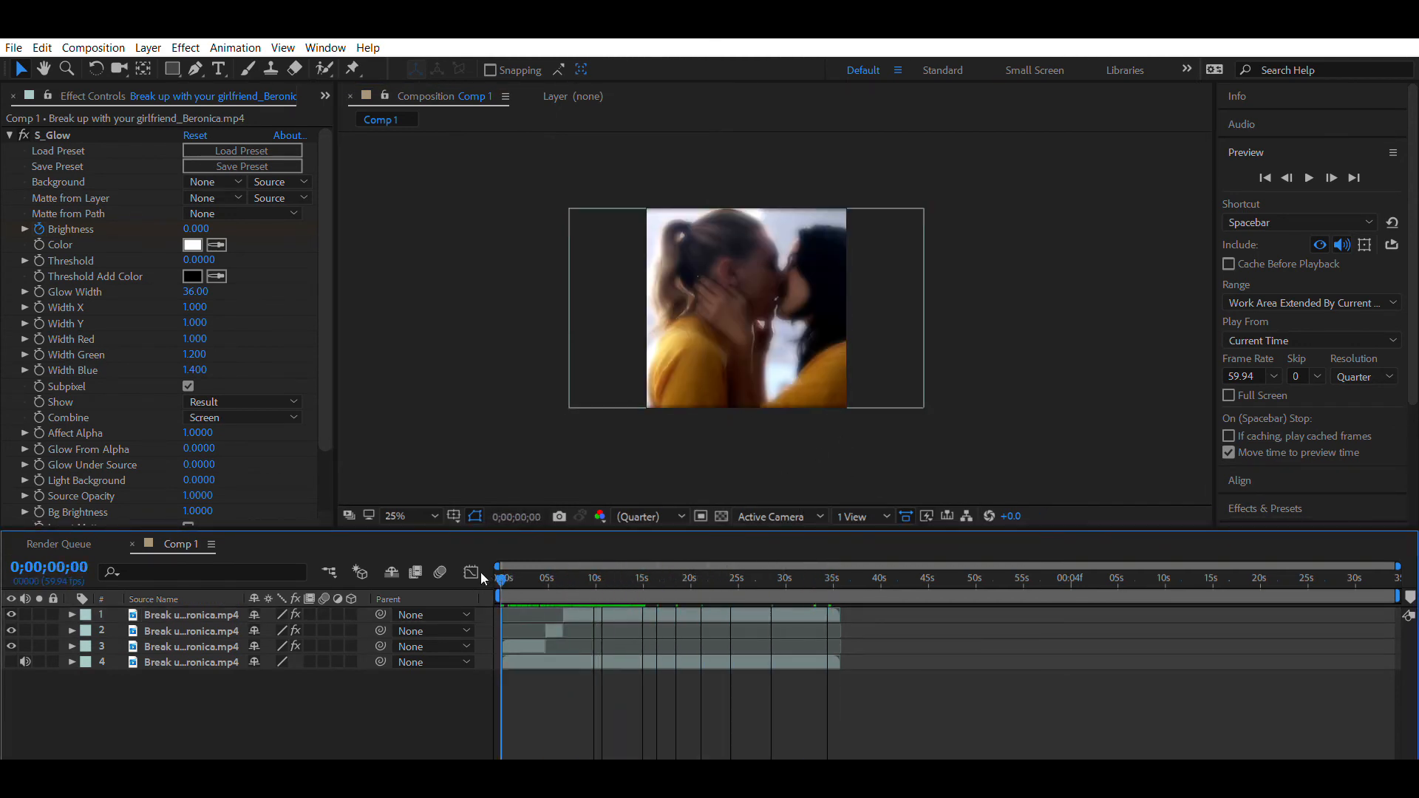
pyautogui.click(933, 446)
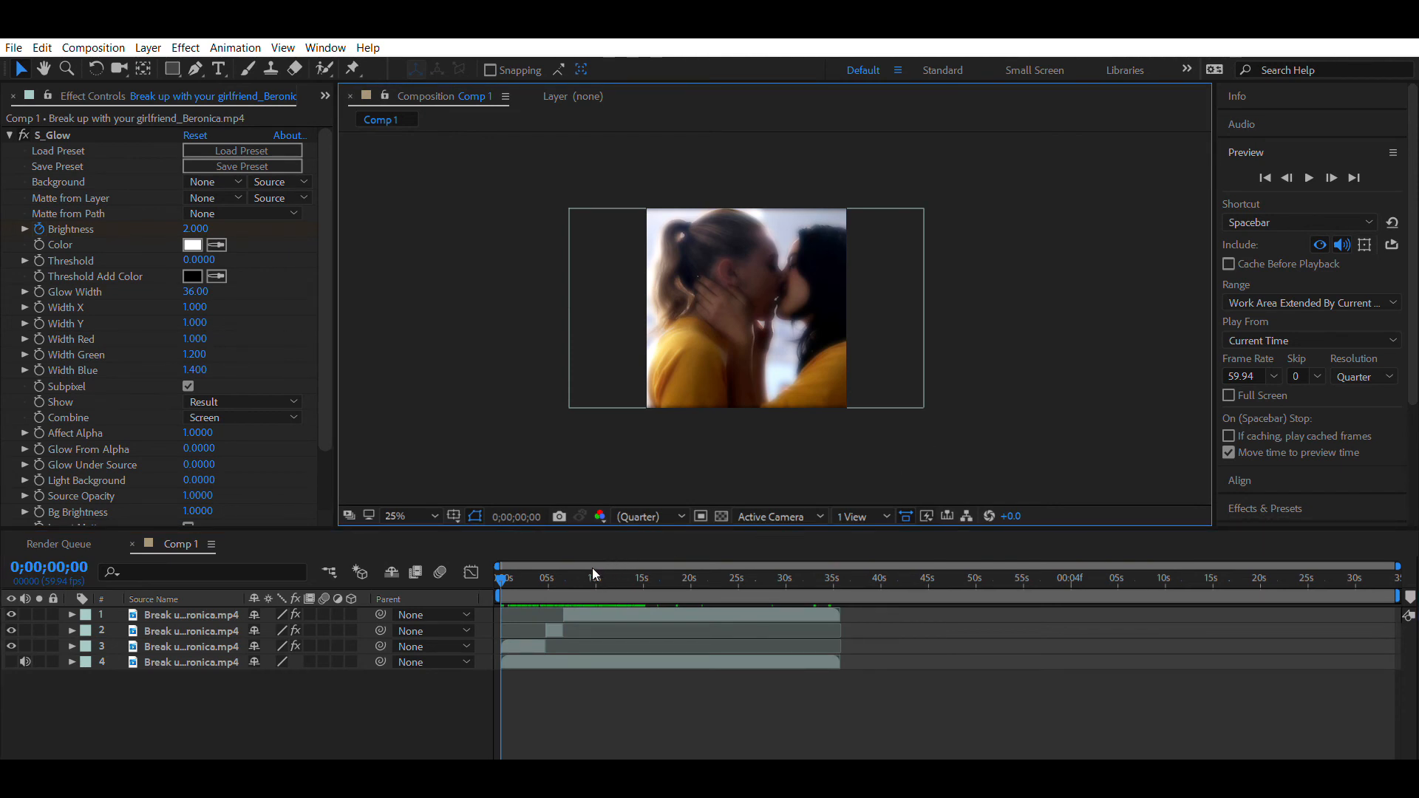
# - Move the playhead to 0;00;08;22 and select the top clip layer as the paste target
pyautogui.moveTo(592, 568)
pyautogui.mouseDown()
pyautogui.moveTo(547, 588)
pyautogui.moveTo(580, 589)
pyautogui.mouseUp()
pyautogui.click(591, 615)
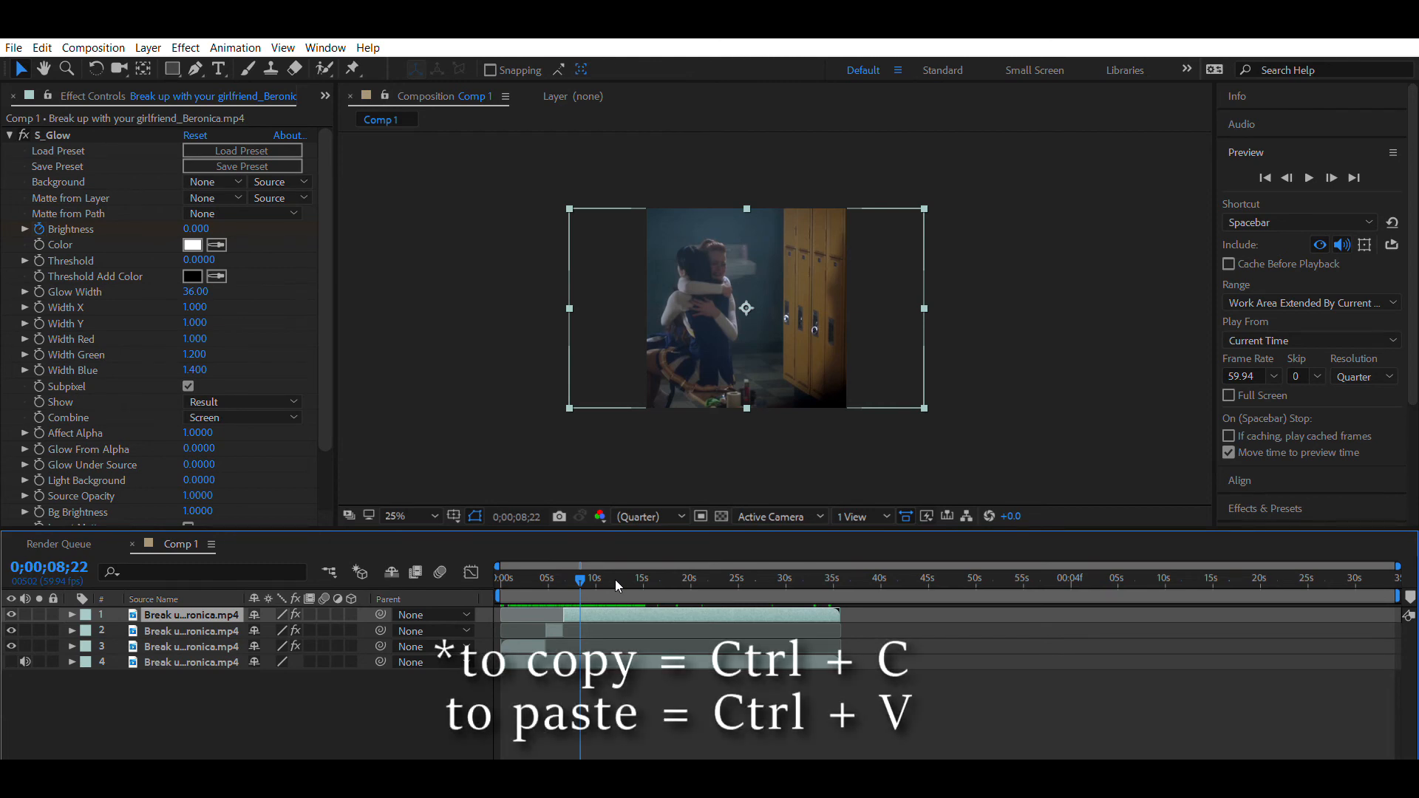
pyautogui.hotkey('ctrl', 'v')
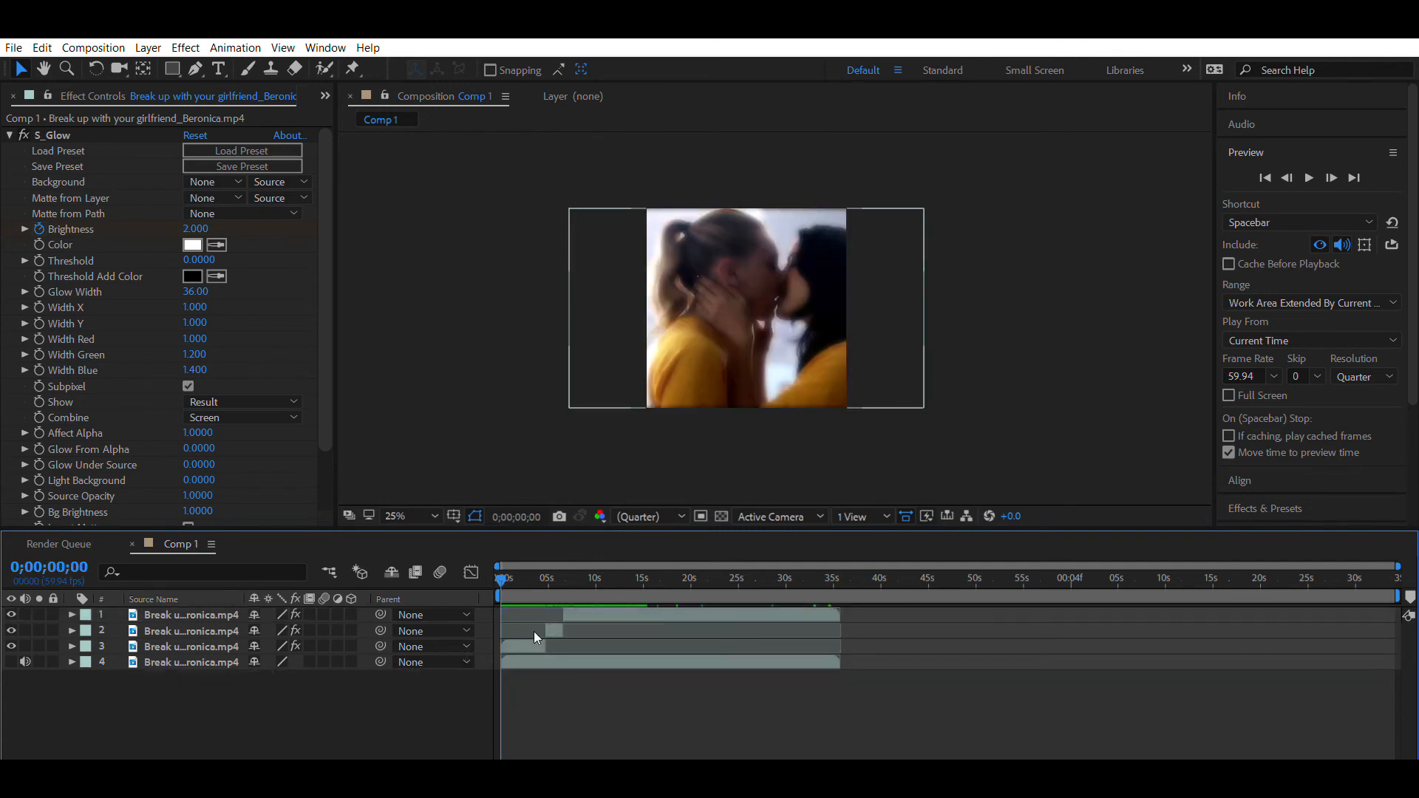
pyautogui.click(533, 629)
pyautogui.moveTo(534, 629)
pyautogui.mouseDown()
pyautogui.moveTo(584, 631)
pyautogui.moveTo(525, 628)
pyautogui.mouseUp()
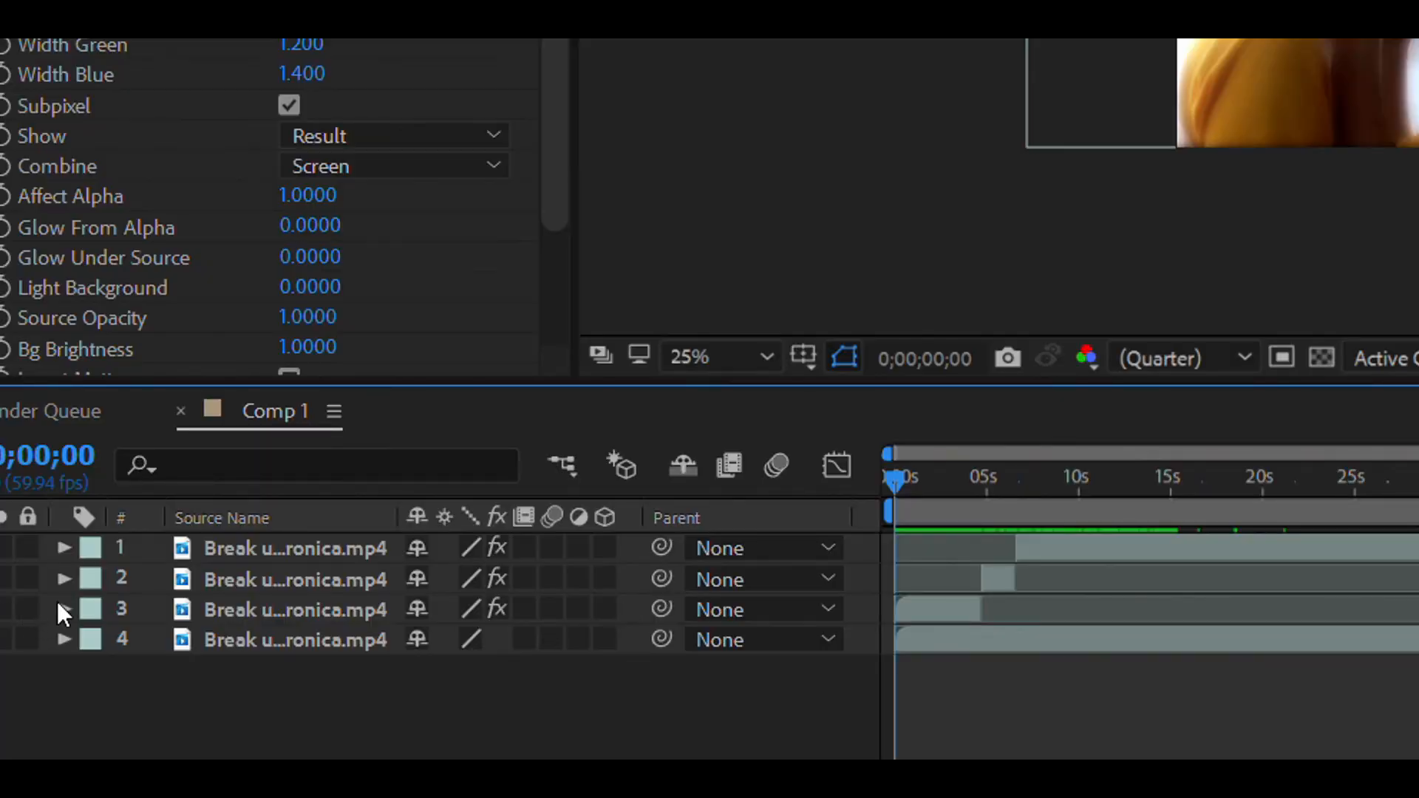
# - Expand layer 3, the first segment of the clip, and show its Transform properties
pyautogui.click(64, 640)
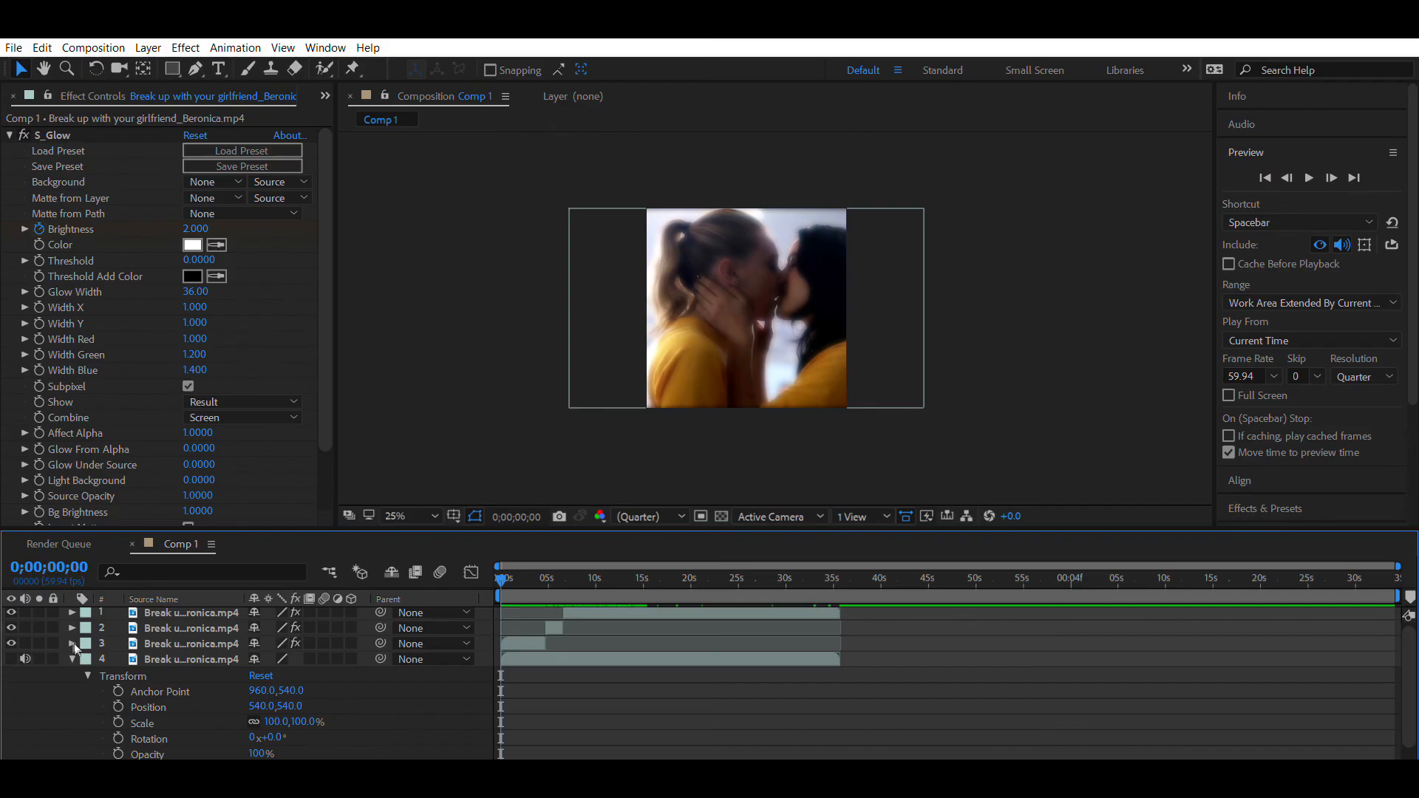
pyautogui.click(72, 659)
pyautogui.click(553, 661)
pyautogui.click(537, 645)
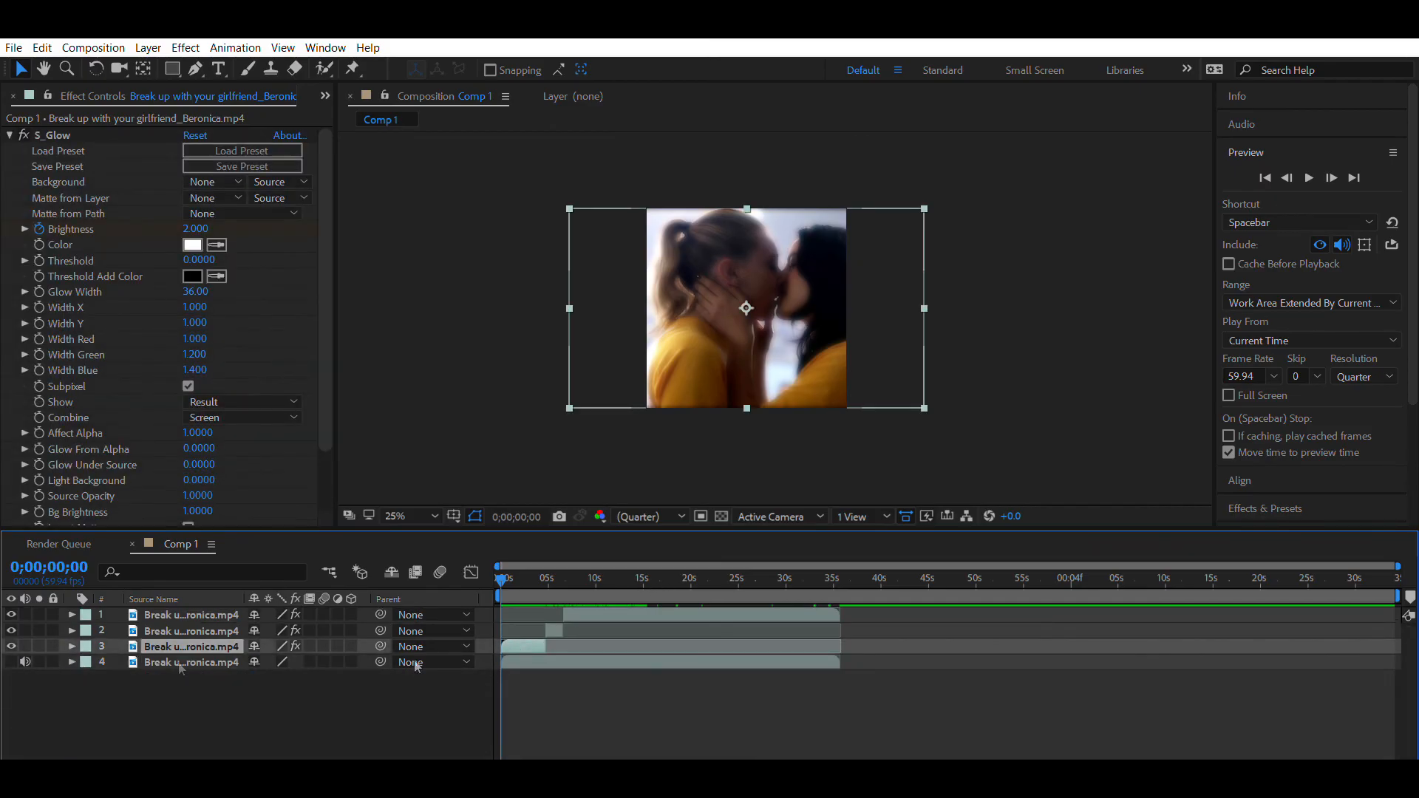
pyautogui.click(72, 646)
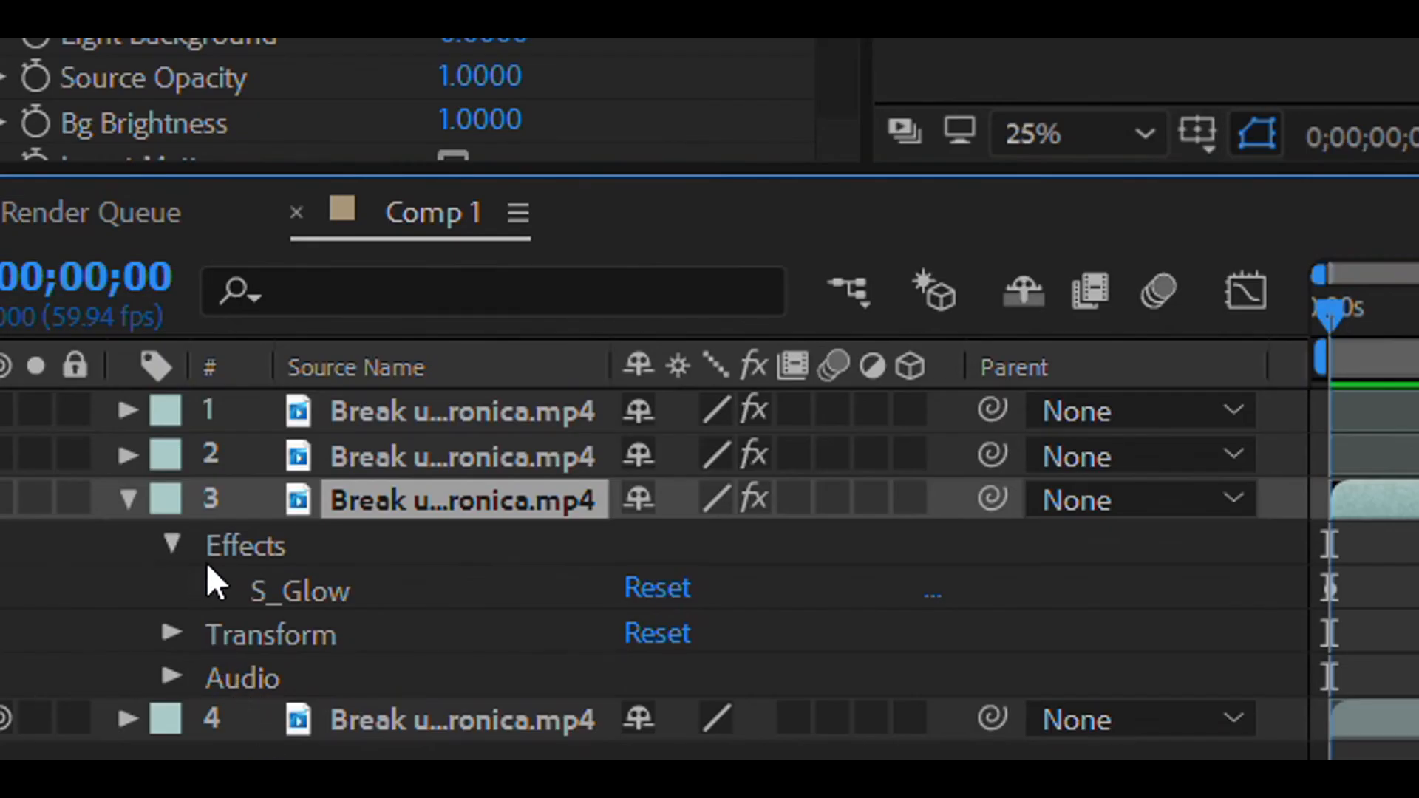
pyautogui.click(276, 626)
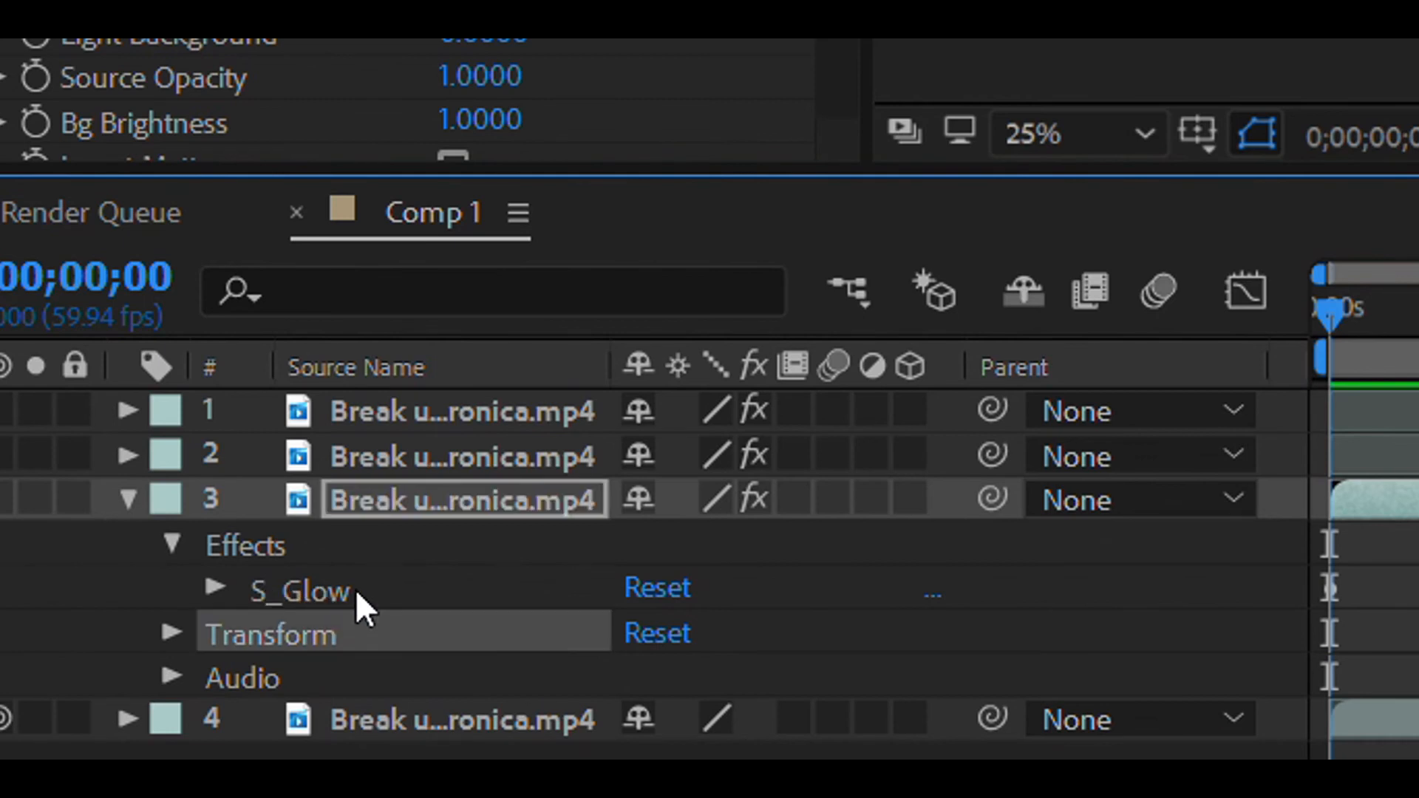
pyautogui.click(171, 632)
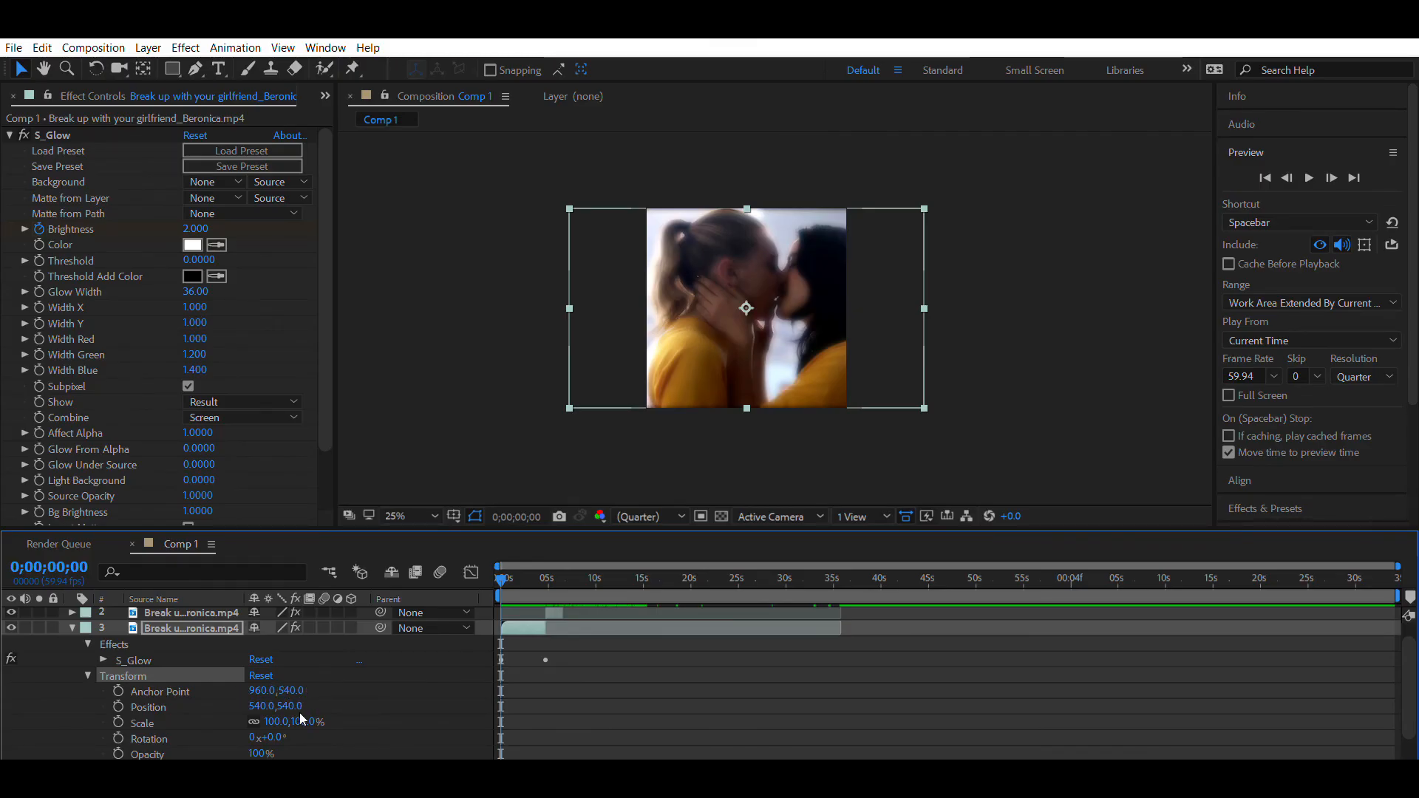
# - Set the Scale of layer 3 to 112% with its Rotation at 0°
pyautogui.moveTo(298, 698); pyautogui.dragTo(250, 688)
pyautogui.hotkey('ctrl', 'z')
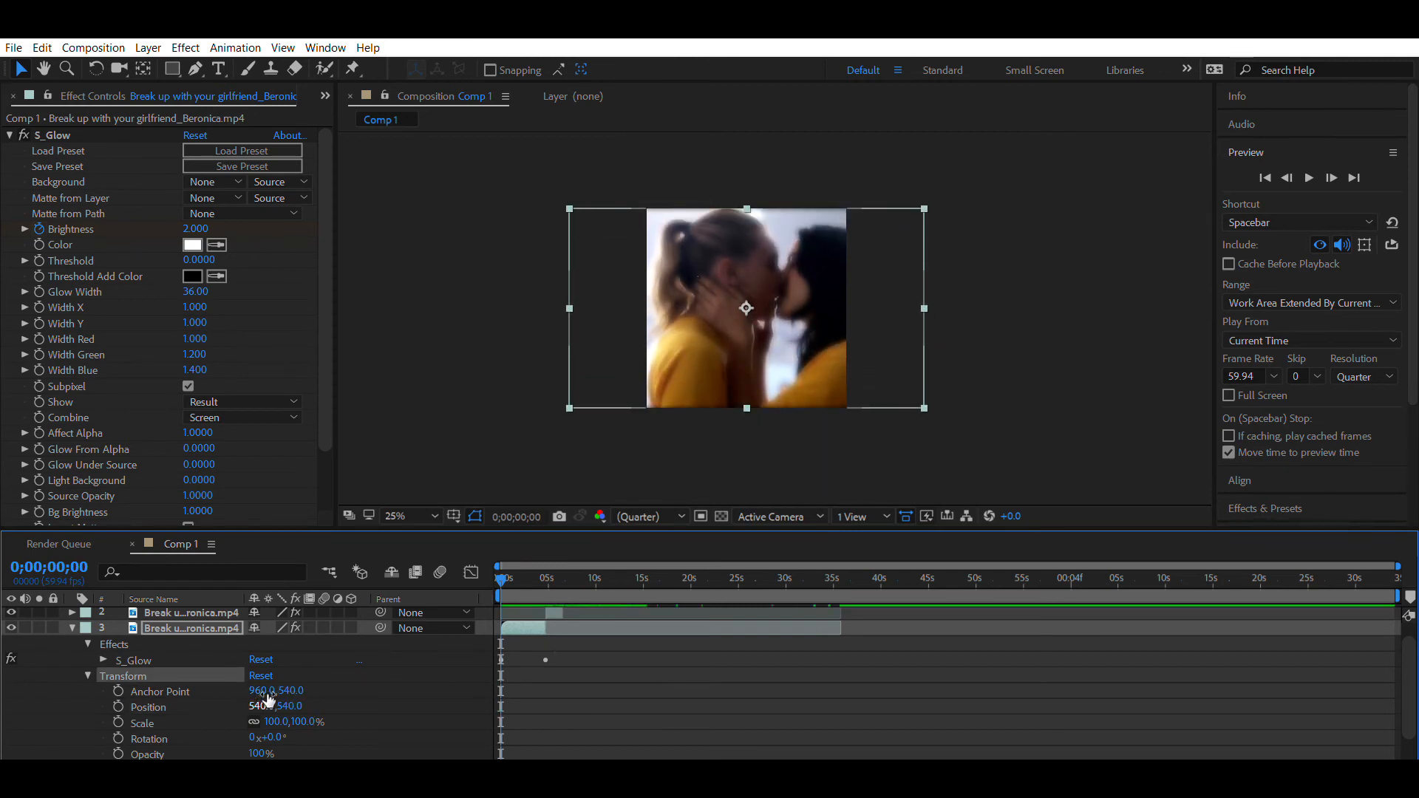
pyautogui.moveTo(260, 706); pyautogui.dragTo(285, 726)
pyautogui.click(271, 737)
pyautogui.write('0')
pyautogui.press('Tab')
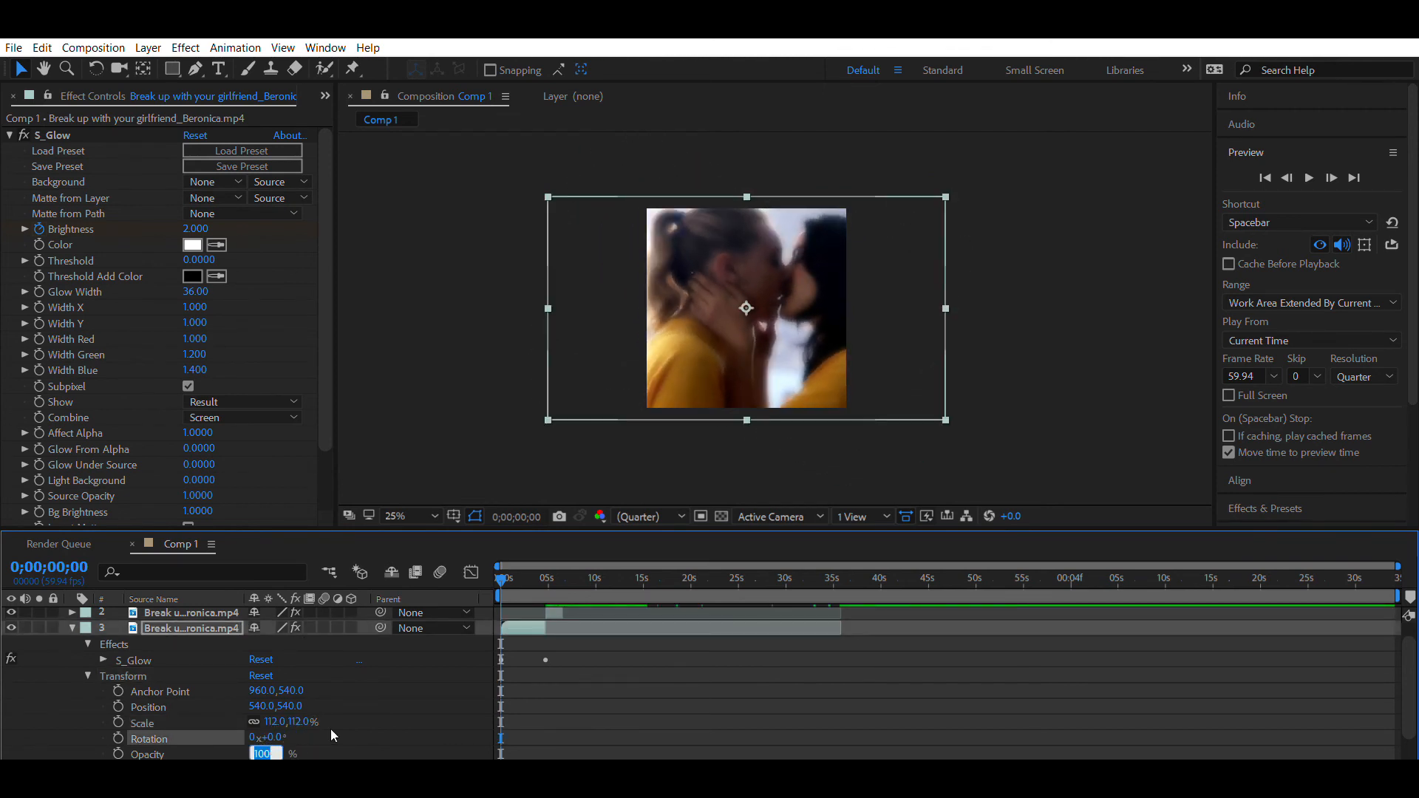
# - Try an Opacity of 50% on layer 3 and restore it to 100%
pyautogui.write('50')
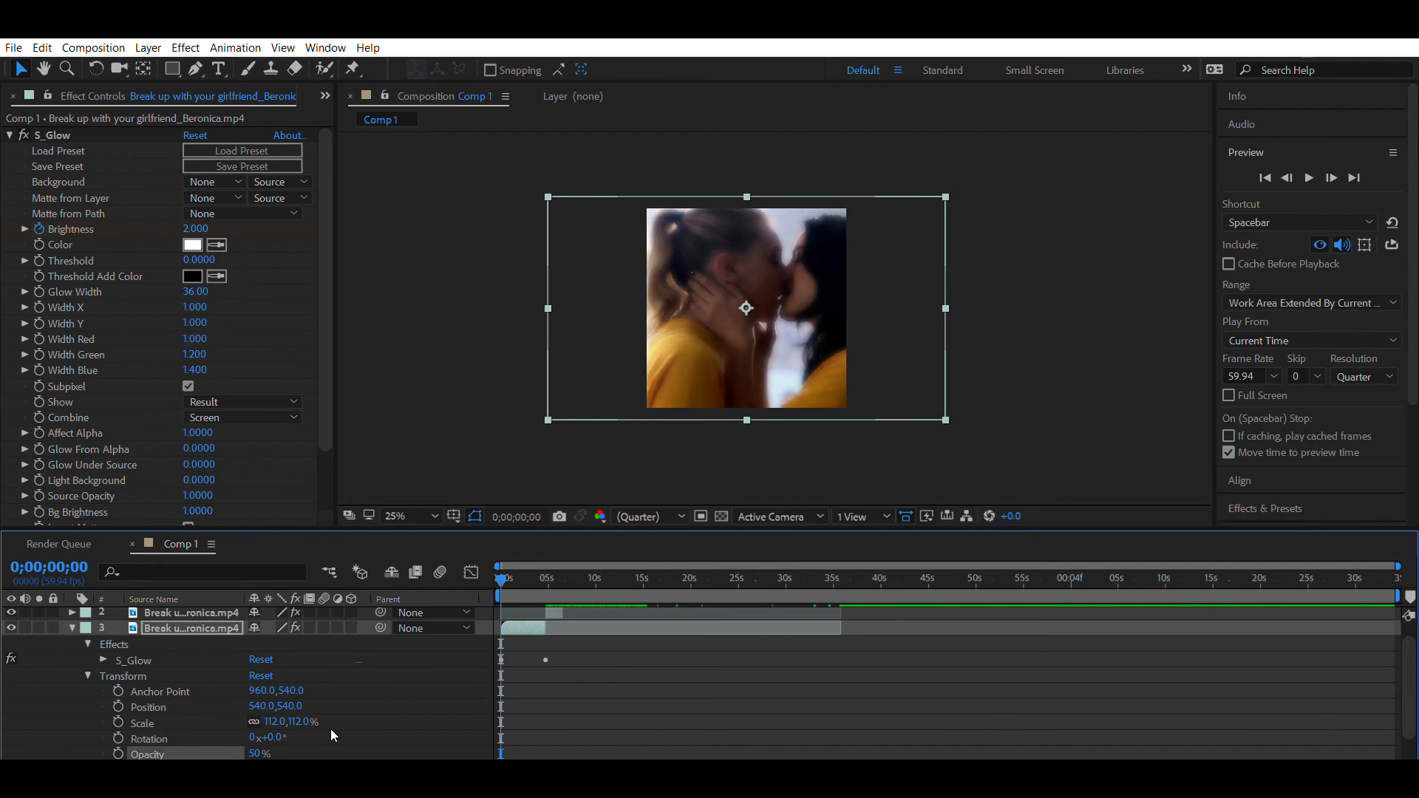
pyautogui.press('Return')
pyautogui.click(253, 754)
pyautogui.write('100')
pyautogui.press('Return')
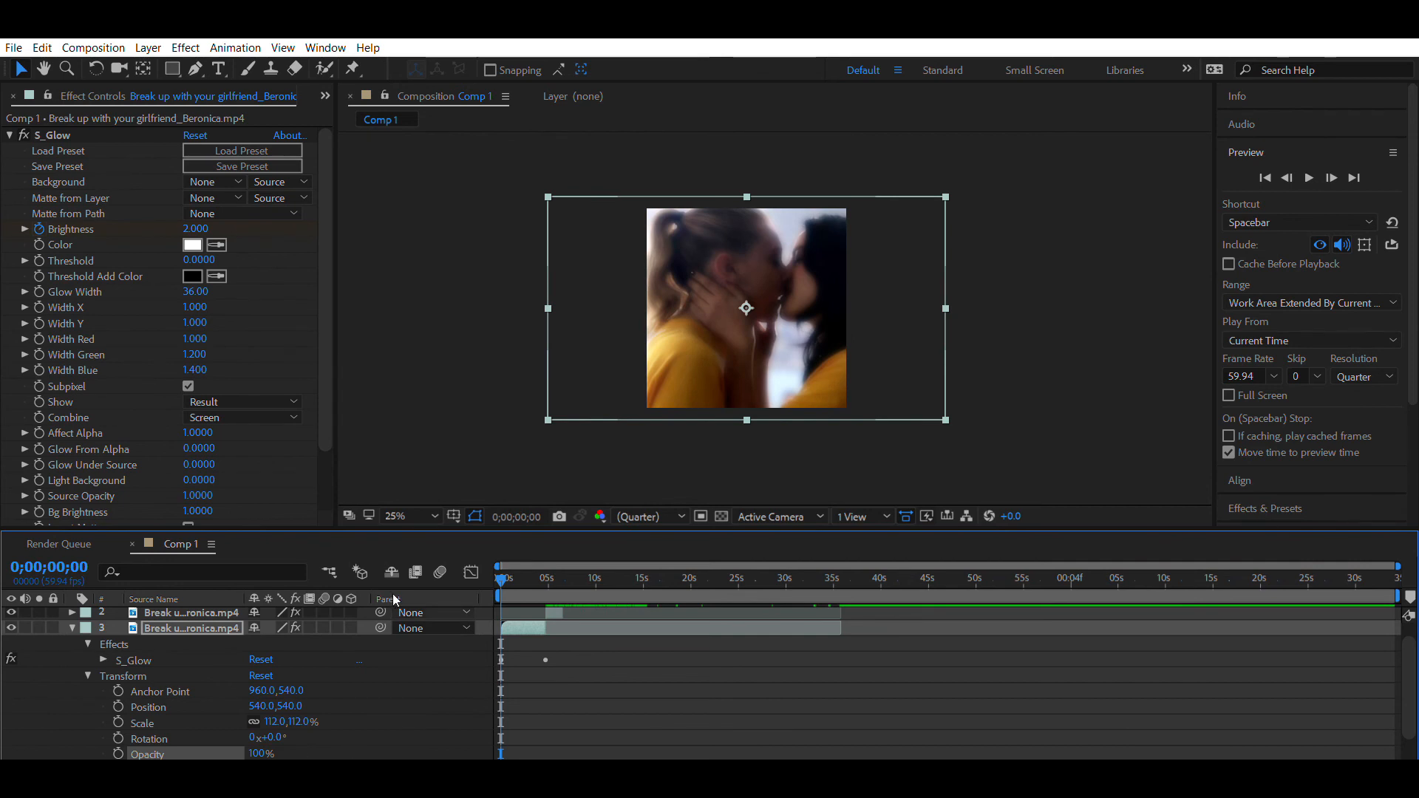
# - Enlarge the timeline's time scale, collapse layer 3's properties and clear the layer selection
pyautogui.moveTo(526, 759); pyautogui.dragTo(550, 759)
pyautogui.click(80, 690)
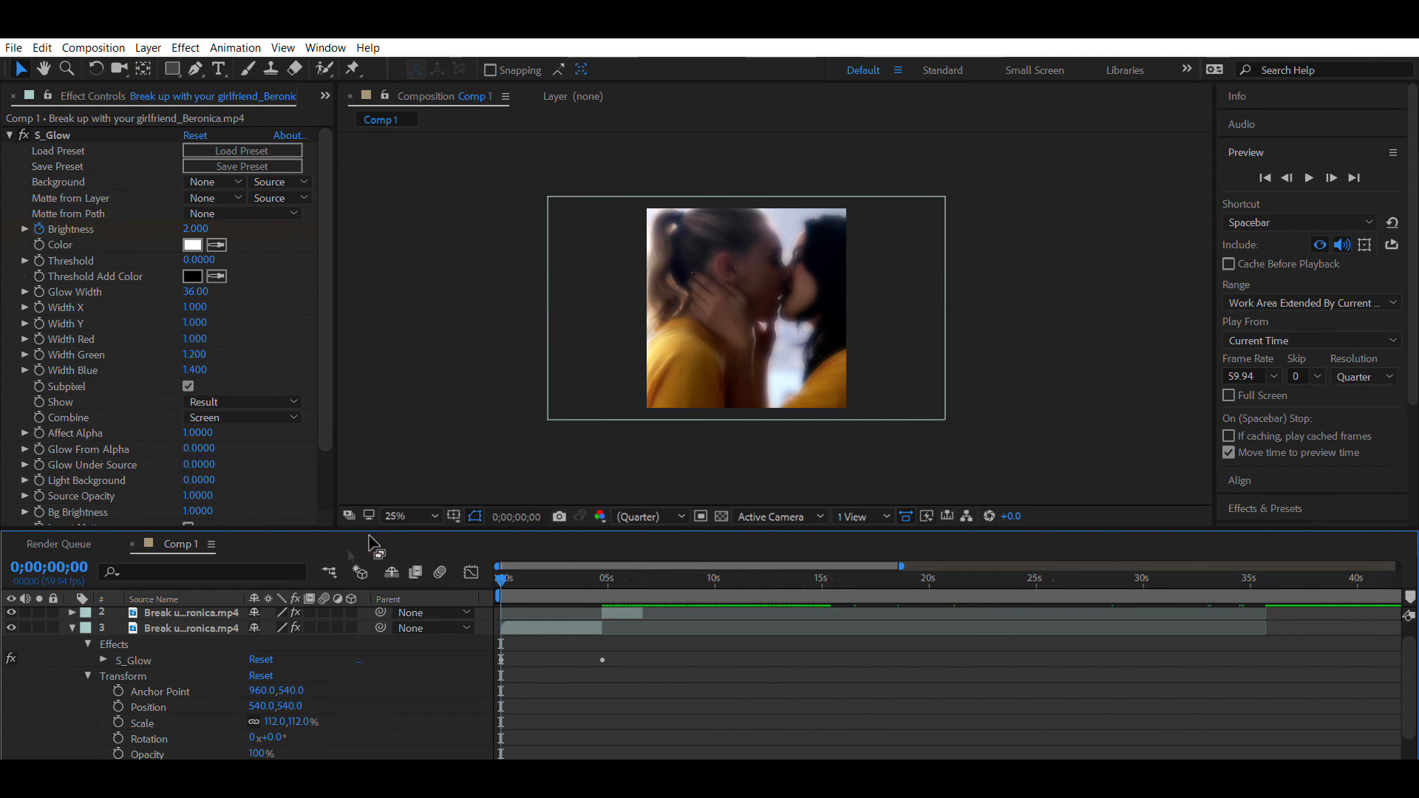
pyautogui.click(73, 628)
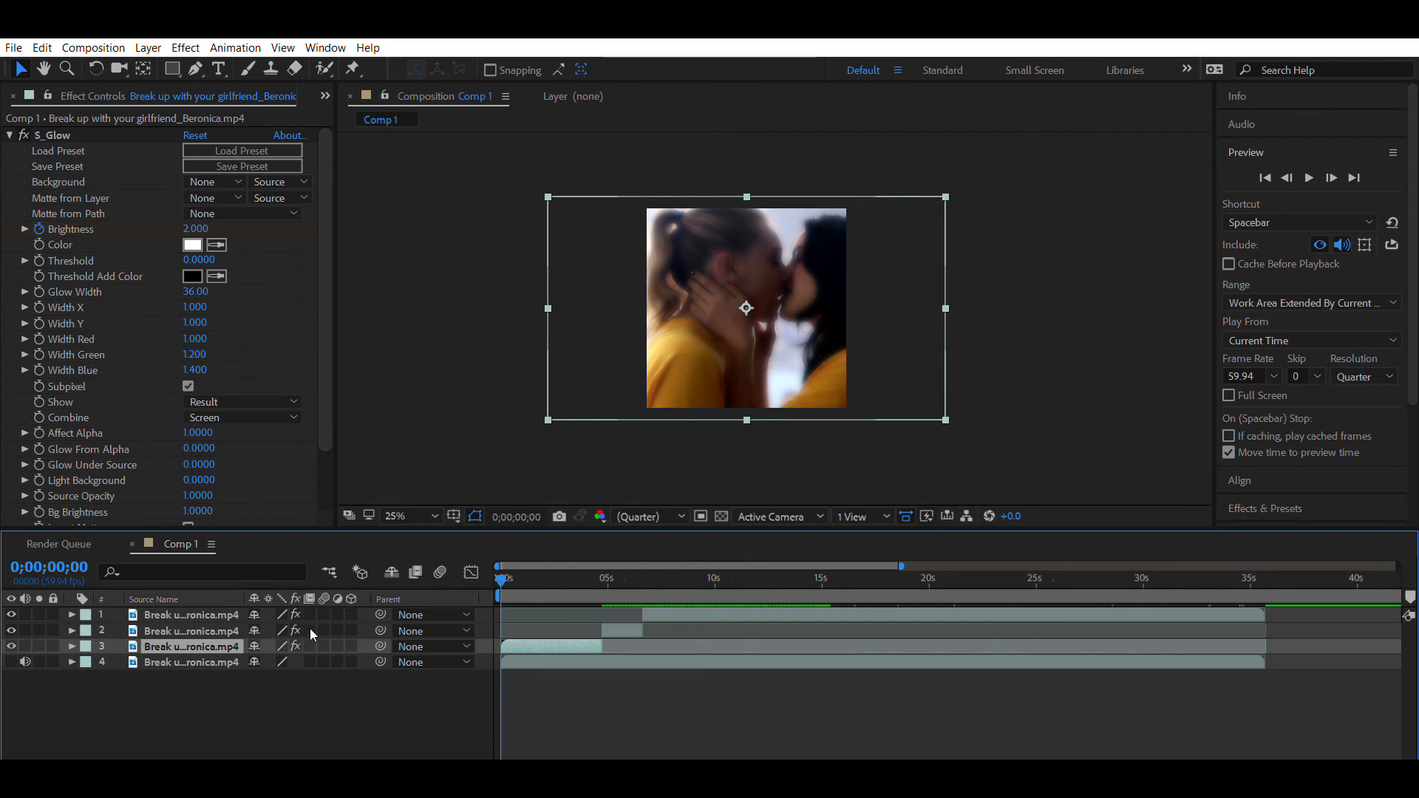
pyautogui.click(392, 675)
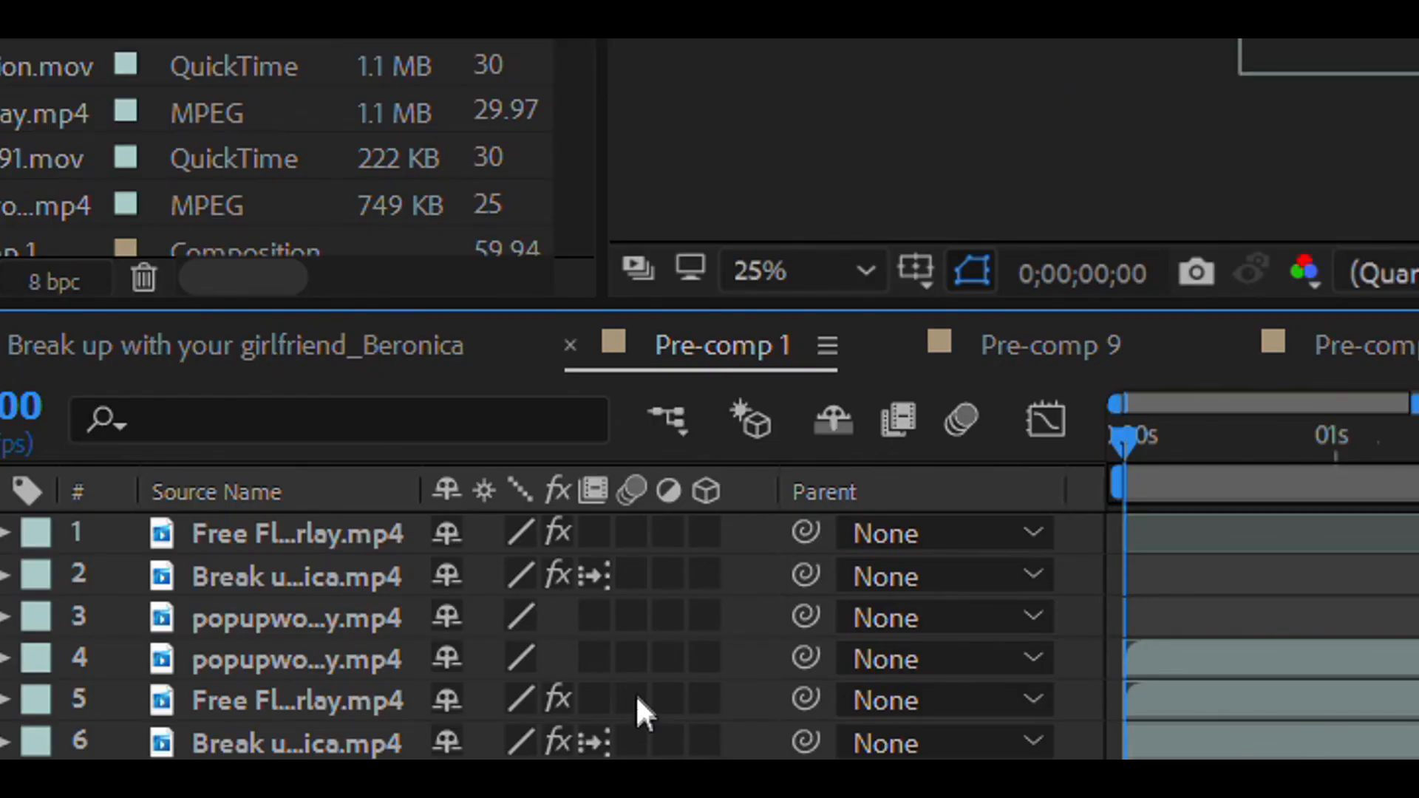
# - Turn on motion blur for layers 2 to 6 of Pre-comp 1 and enable it for the composition
pyautogui.moveTo(632, 740); pyautogui.dragTo(624, 483)
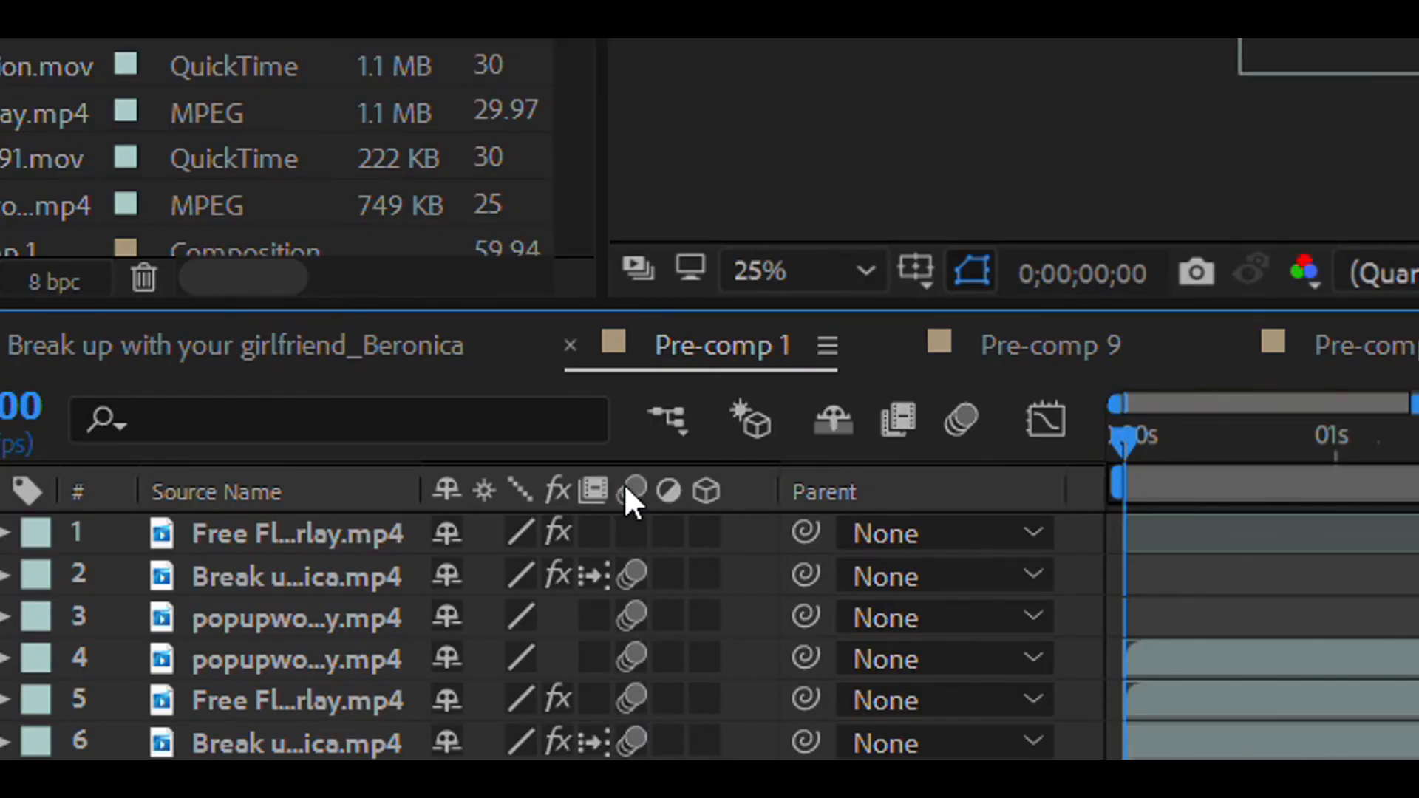
pyautogui.click(962, 419)
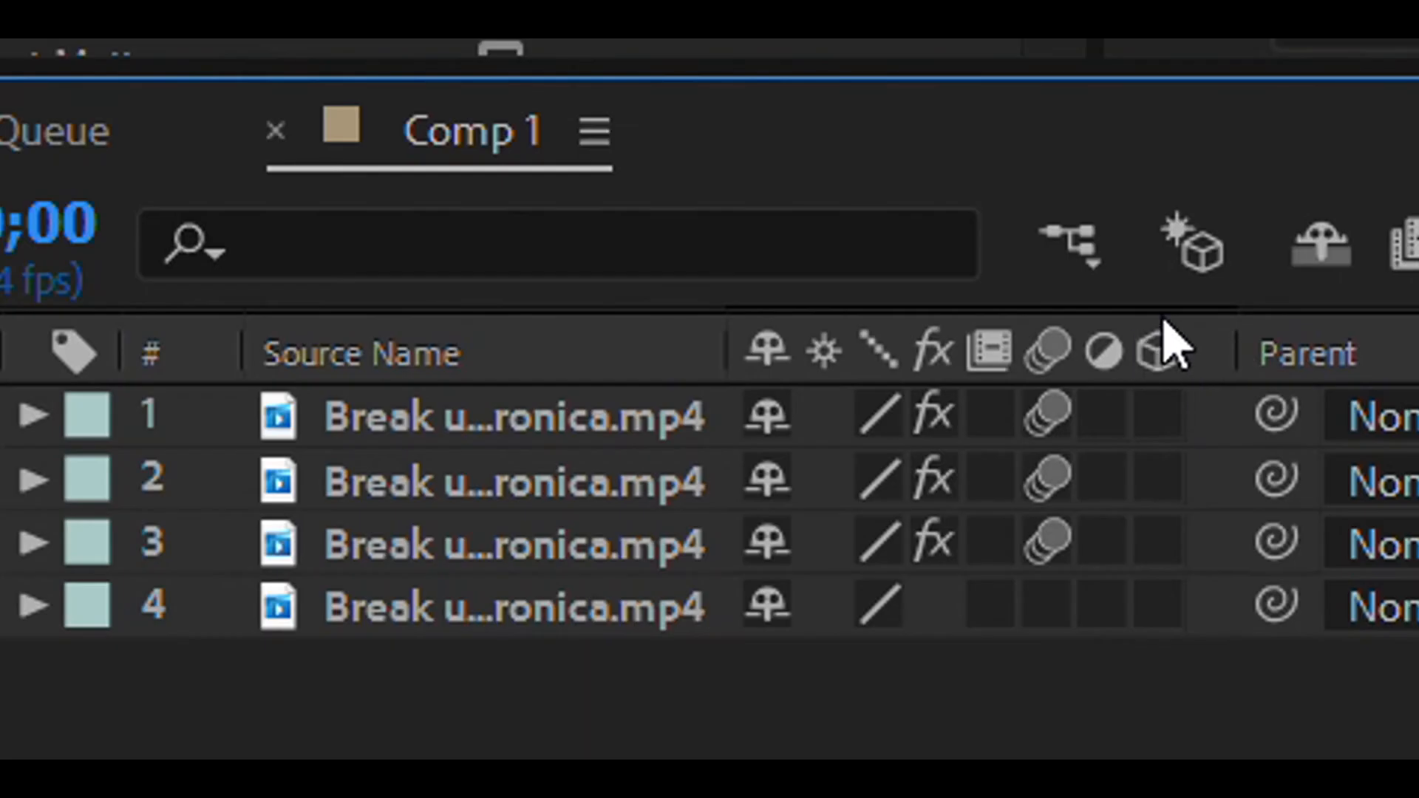
# - Make layers 1, 2 and 3 of Comp 1 3D layers
pyautogui.click(351, 615)
pyautogui.click(1158, 479)
pyautogui.click(1157, 543)
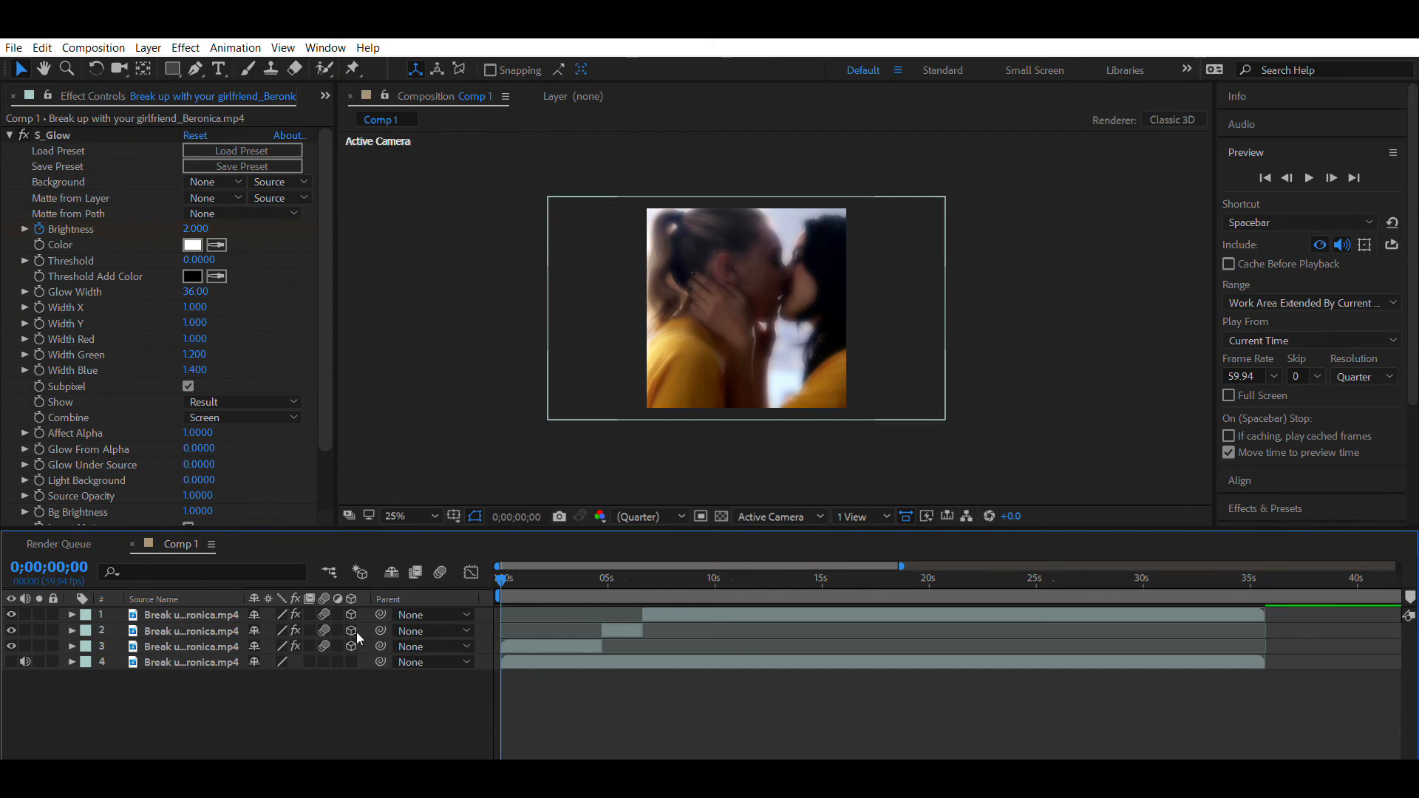
# - Show layer 3's 3D Transform properties, try an X Rotation of about 19° and reset it to 0°
pyautogui.click(73, 645)
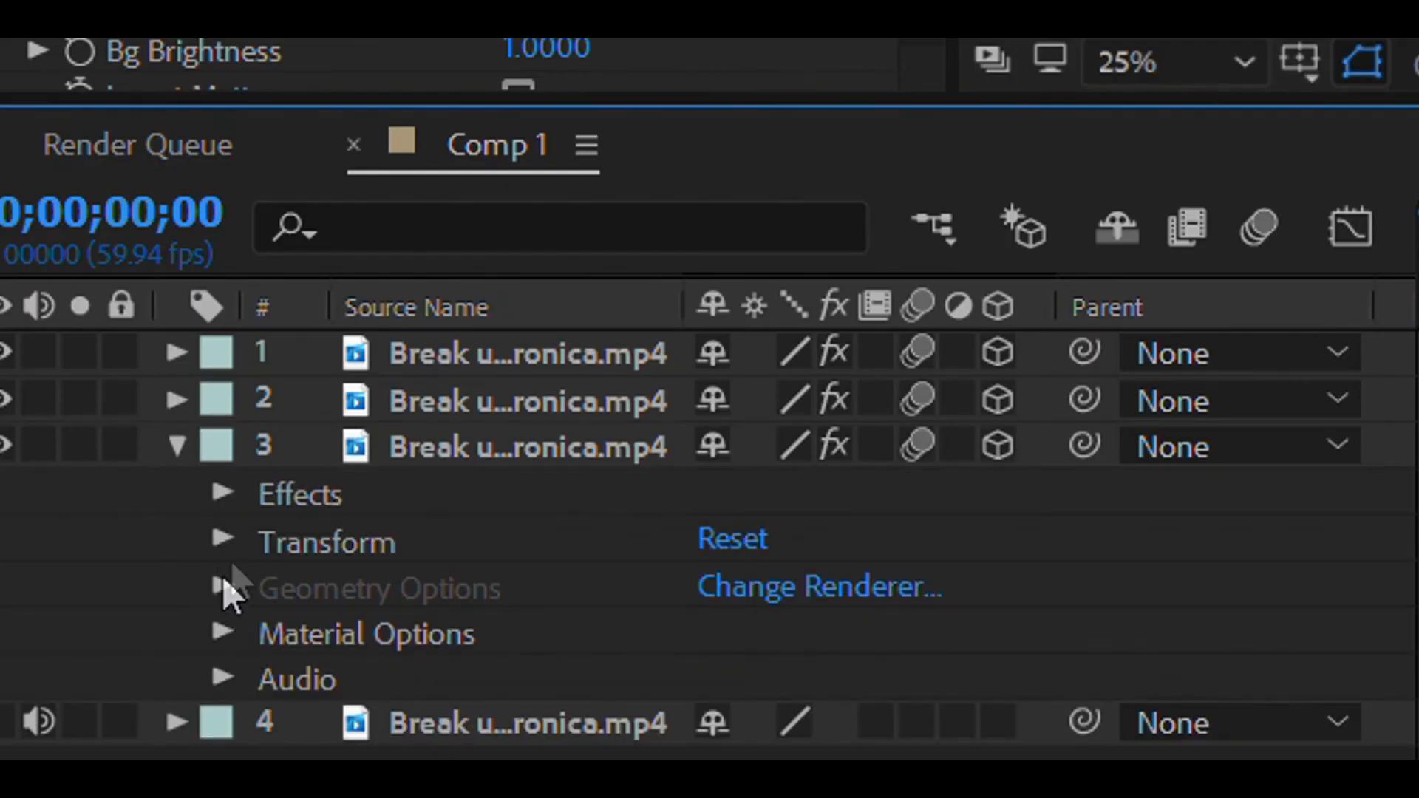
pyautogui.click(223, 538)
pyautogui.scroll(-1, 226, 494)
pyautogui.scroll(-1, 230, 517)
pyautogui.scroll(1, 229, 525)
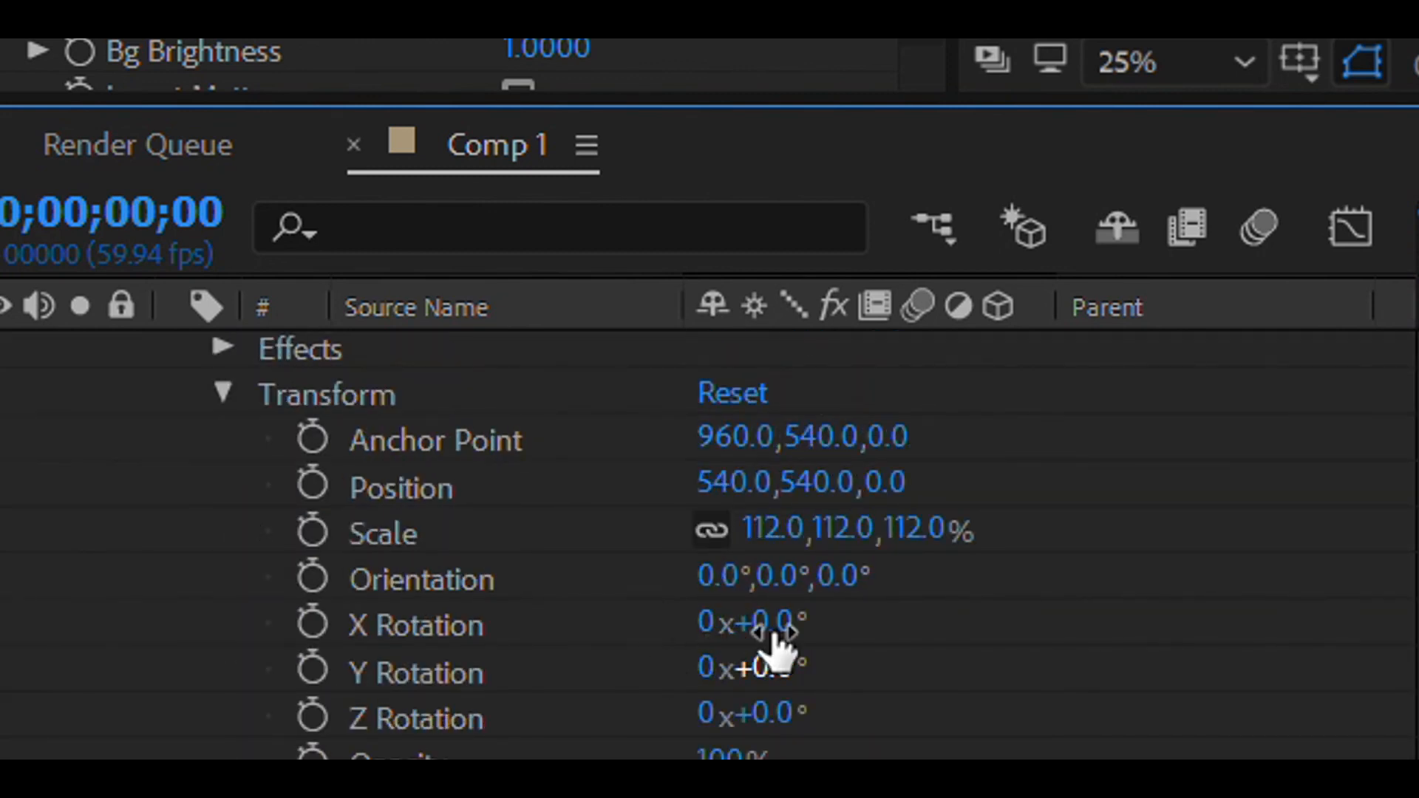
pyautogui.moveTo(791, 617); pyautogui.dragTo(917, 618)
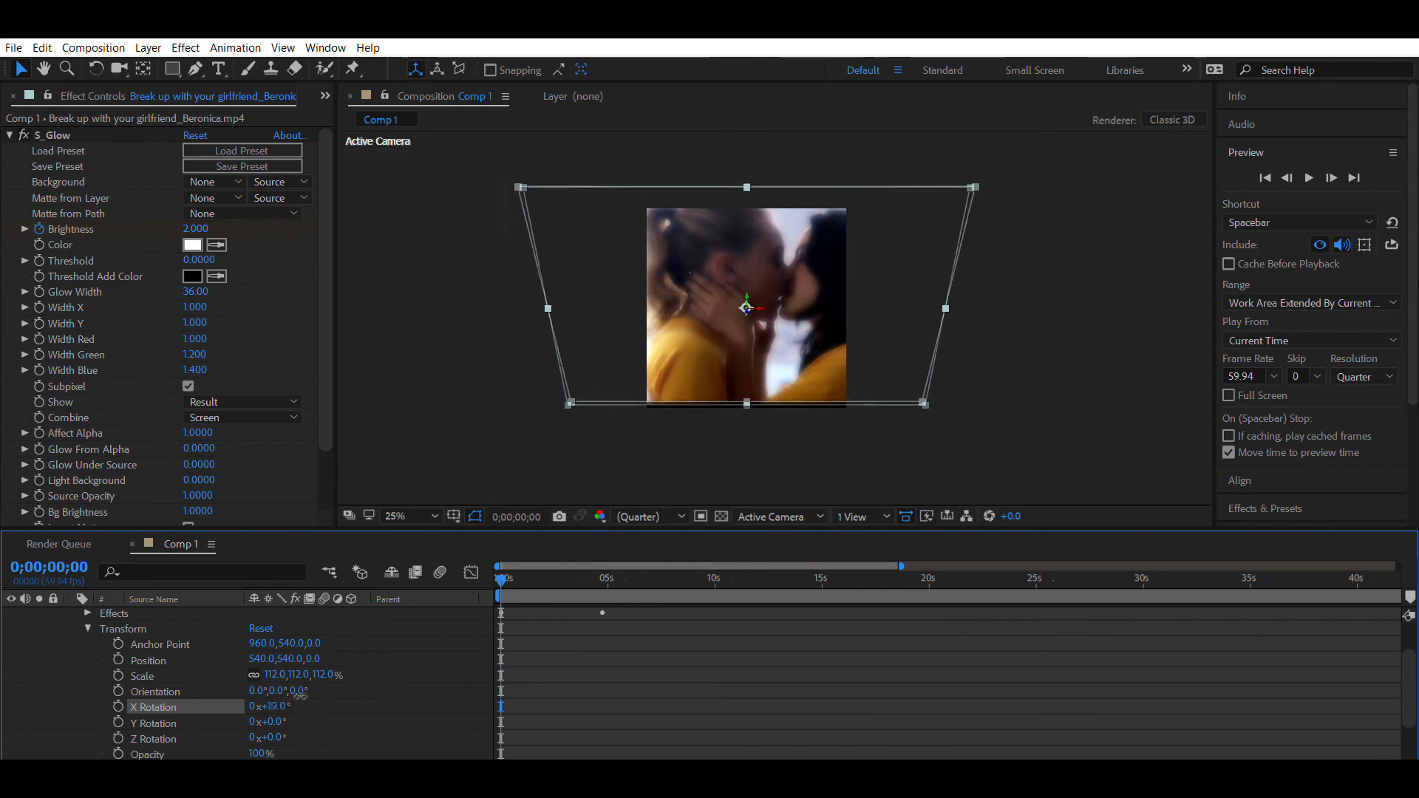
pyautogui.moveTo(322, 691)
pyautogui.mouseDown()
pyautogui.moveTo(342, 690)
pyautogui.moveTo(303, 690)
pyautogui.mouseUp()
pyautogui.click(294, 704)
pyautogui.write('0')
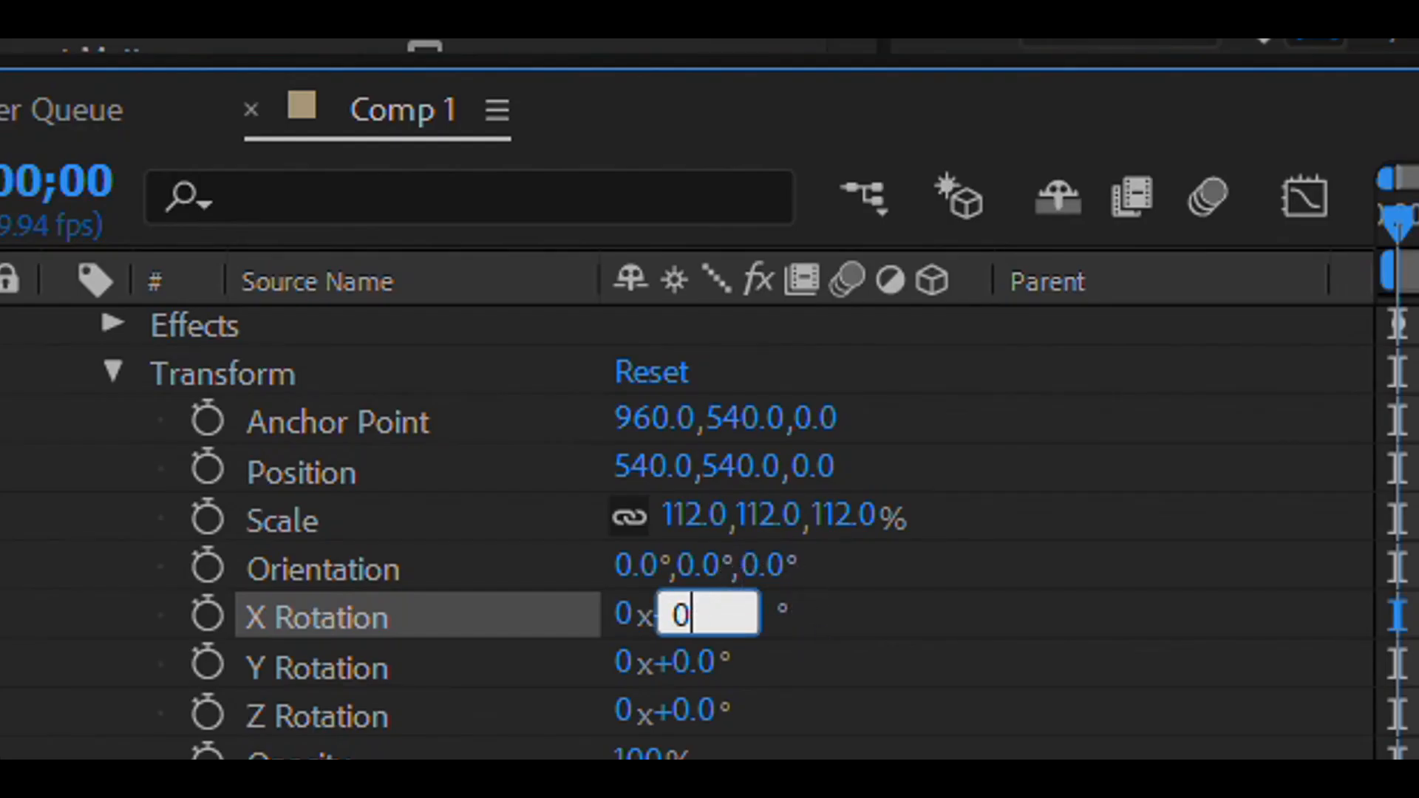
pyautogui.press('Return')
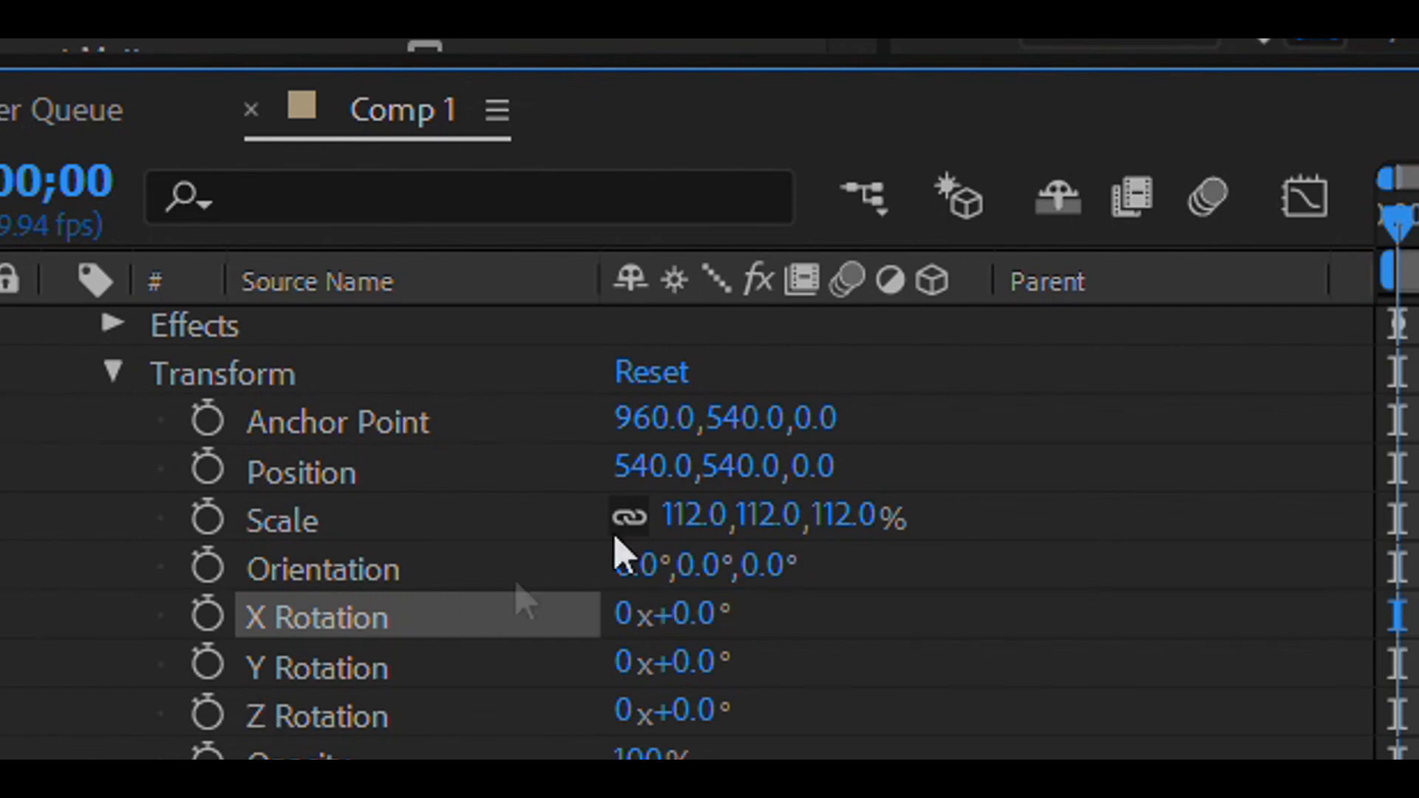
# - Try turning layer 3 around its vertical axis with Y Rotation and reset the value to 0°
pyautogui.moveTo(716, 647); pyautogui.dragTo(865, 637)
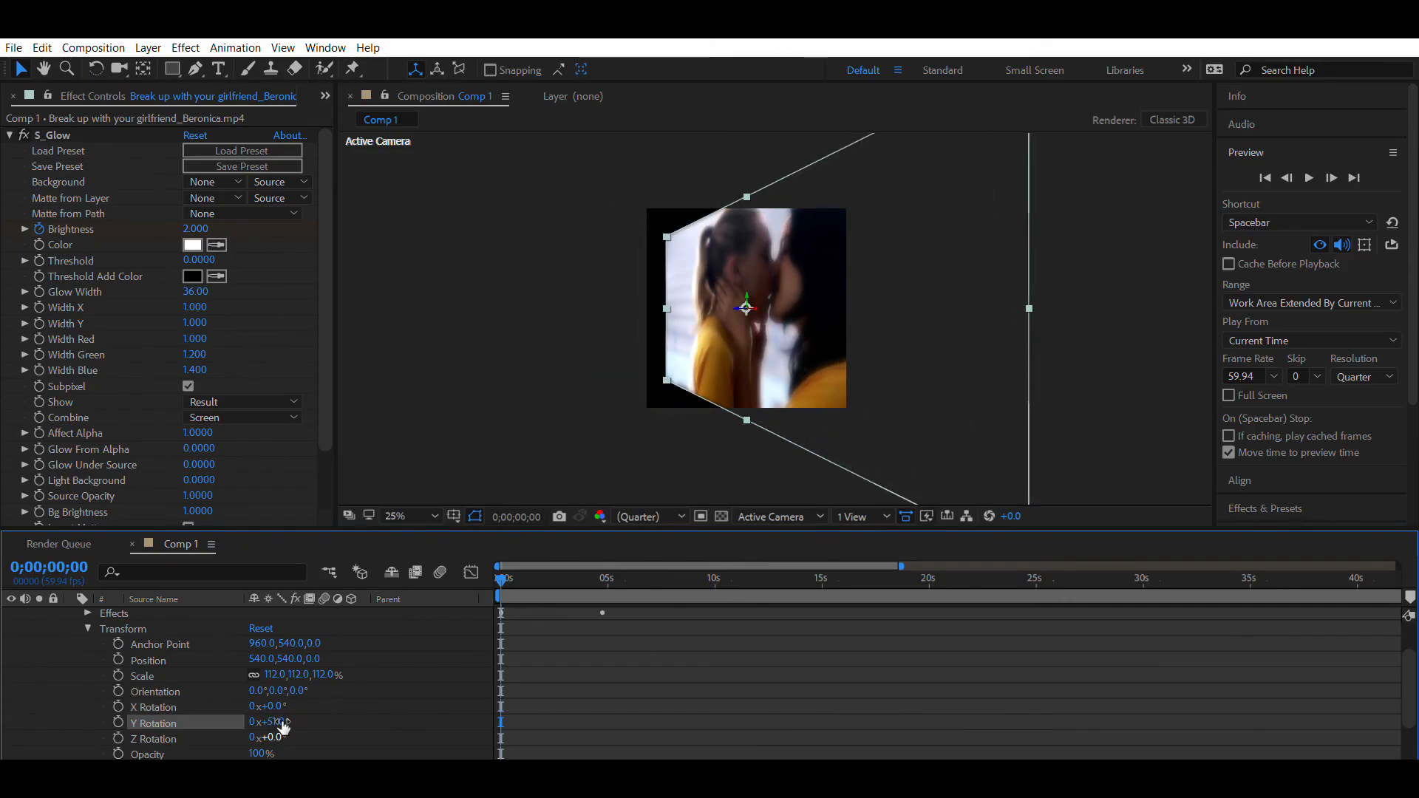
pyautogui.click(278, 722)
pyautogui.write('0')
pyautogui.press('Return')
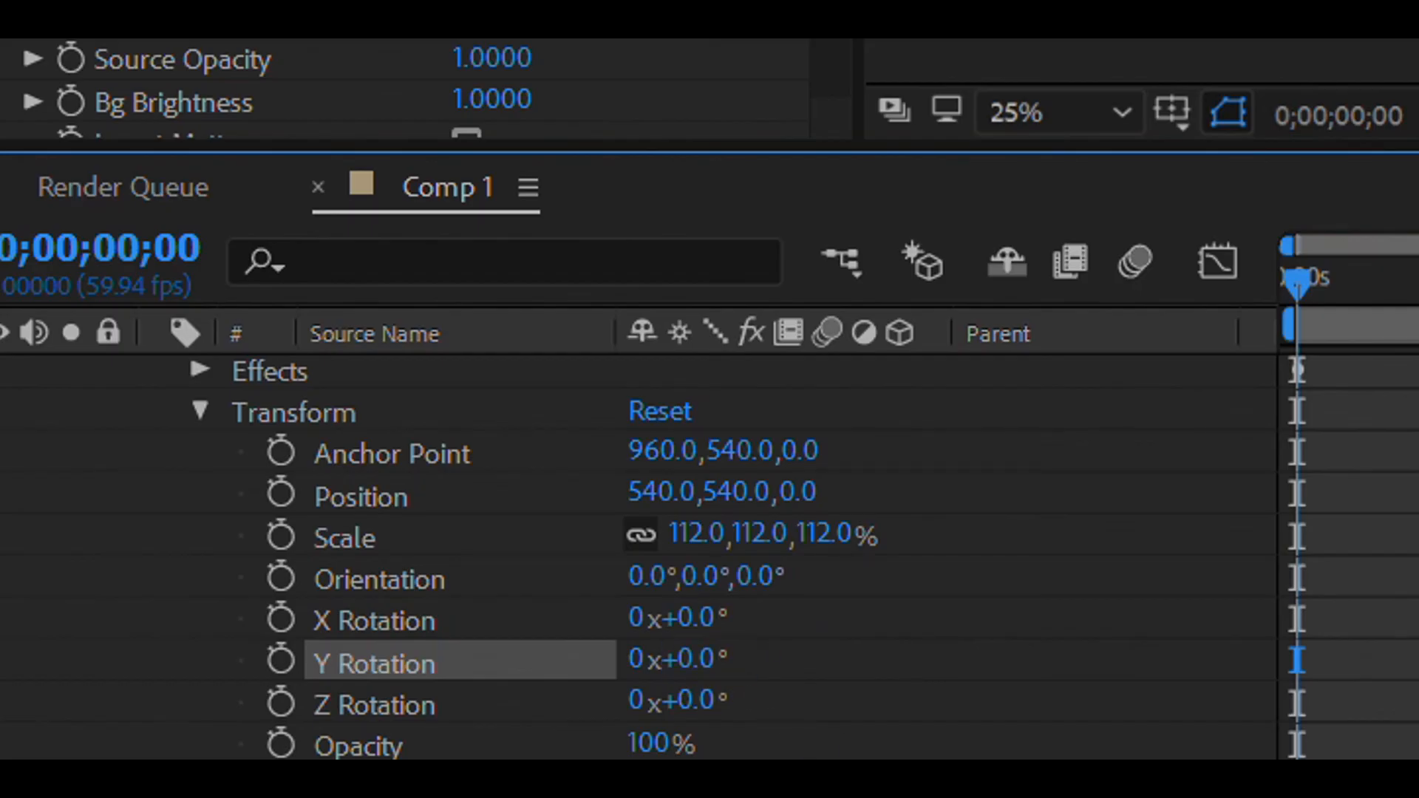
# - Try a Z Rotation of about 42° on layer 3 and reset it to 0°
pyautogui.moveTo(691, 700); pyautogui.dragTo(782, 639)
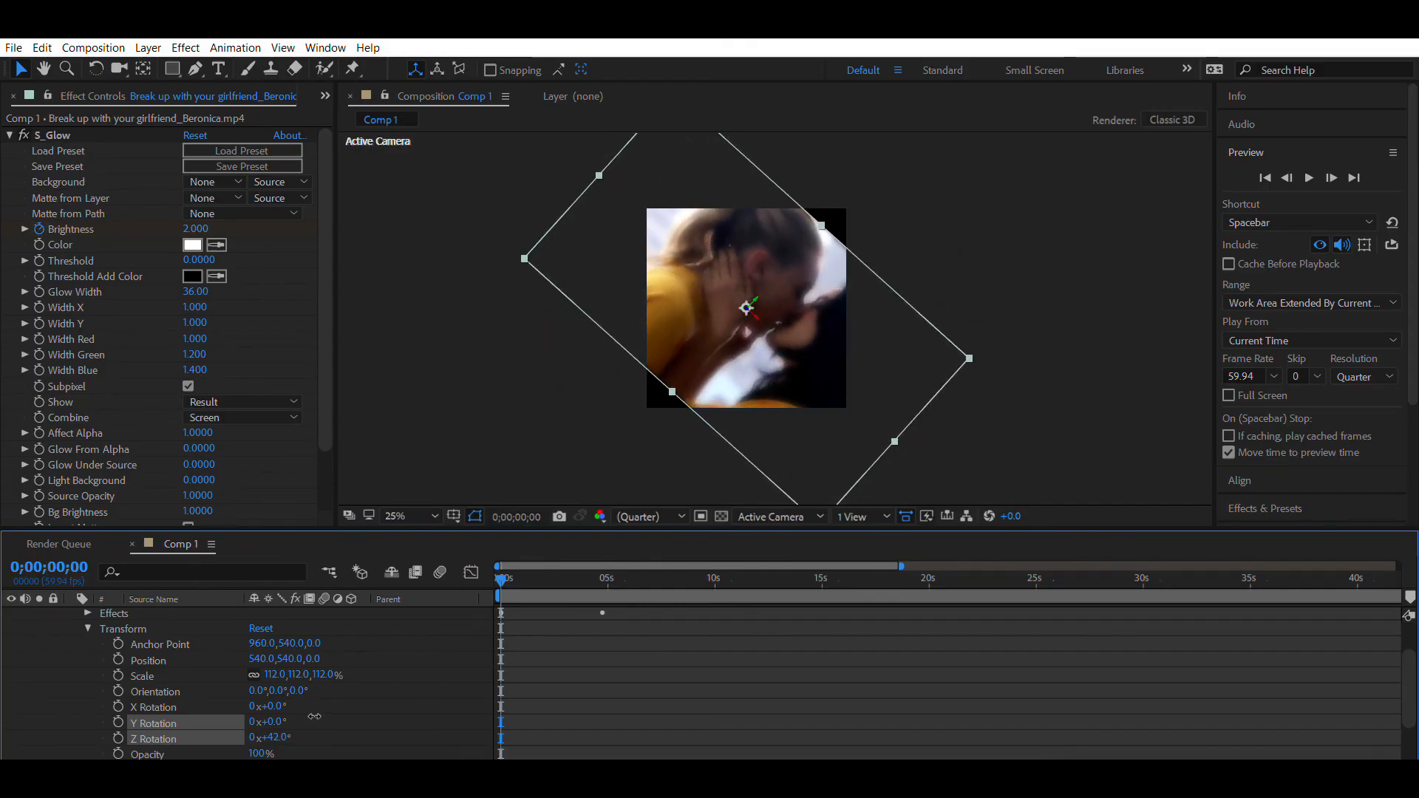
pyautogui.click(280, 737)
pyautogui.write('0')
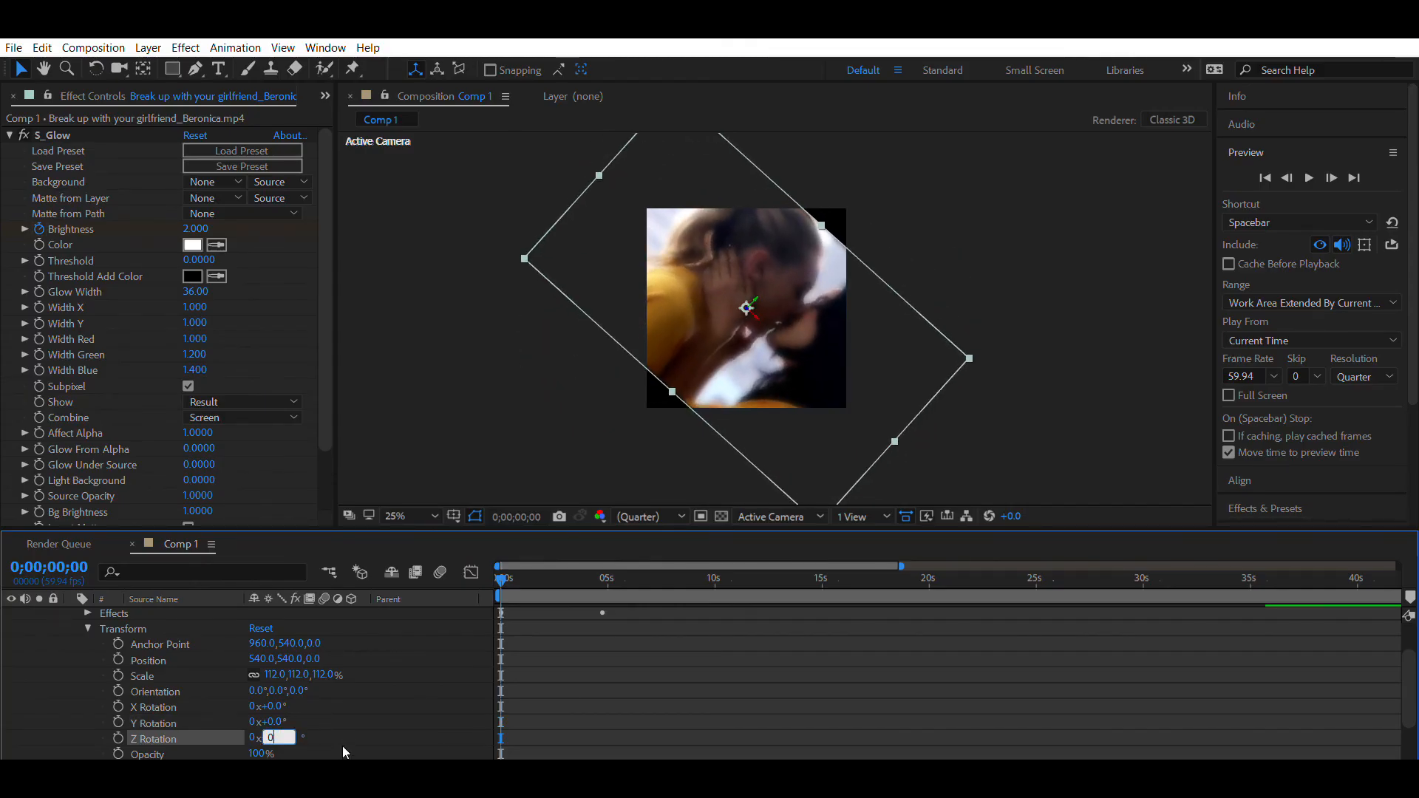
pyautogui.press('Return')
# - Collapse layer 3's properties and turn off the 3D switch for layers 2 and 3
pyautogui.scroll(3, 141, 699)
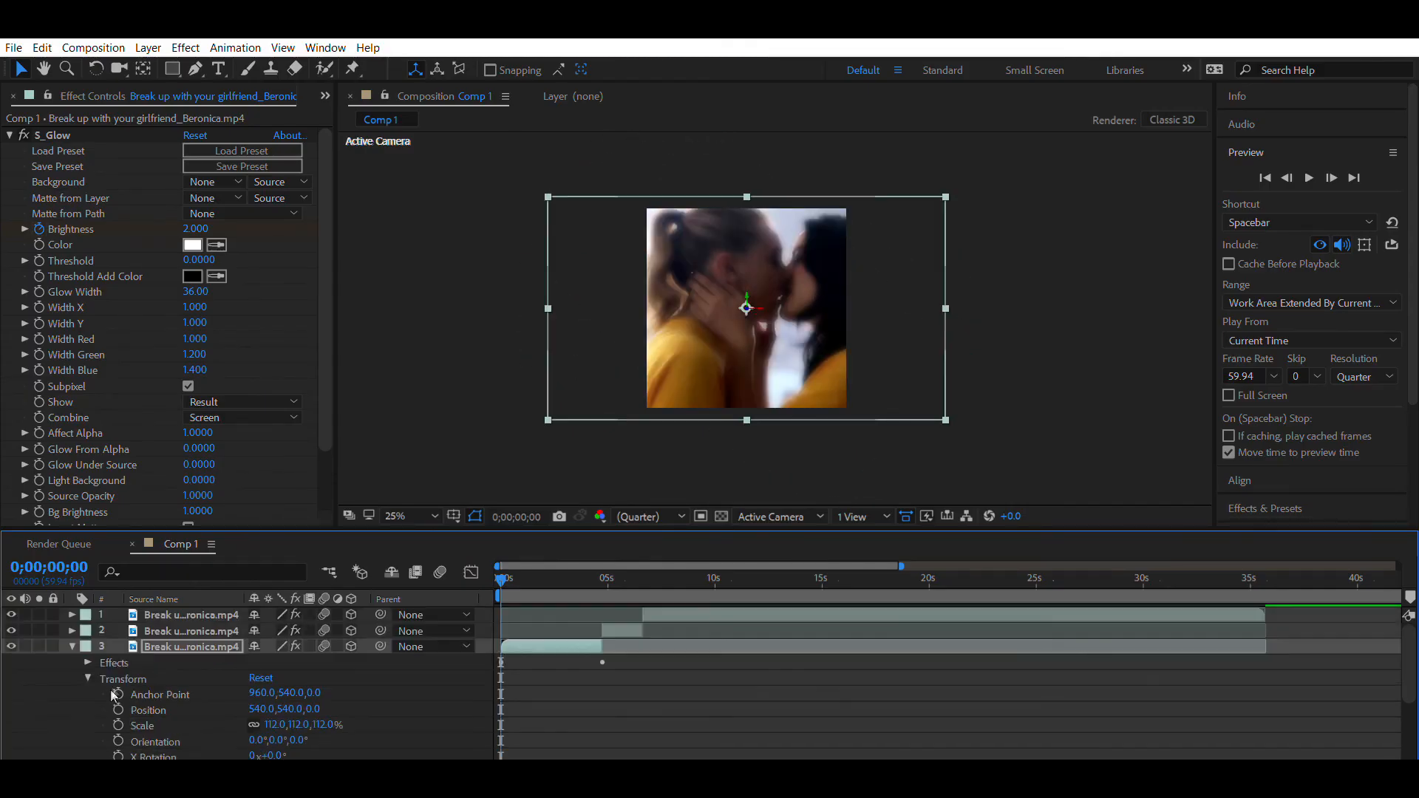
pyautogui.click(71, 646)
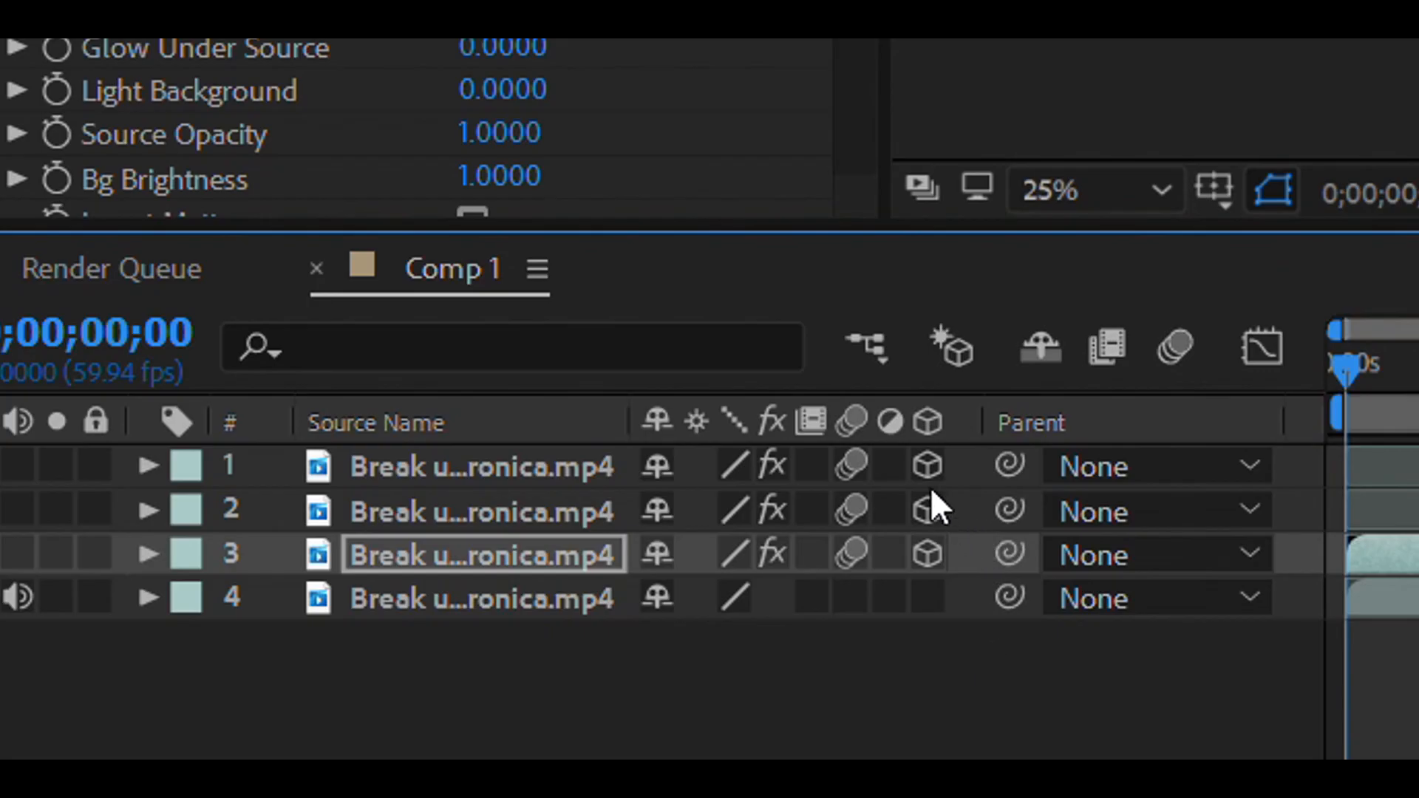
pyautogui.click(927, 510)
pyautogui.click(927, 554)
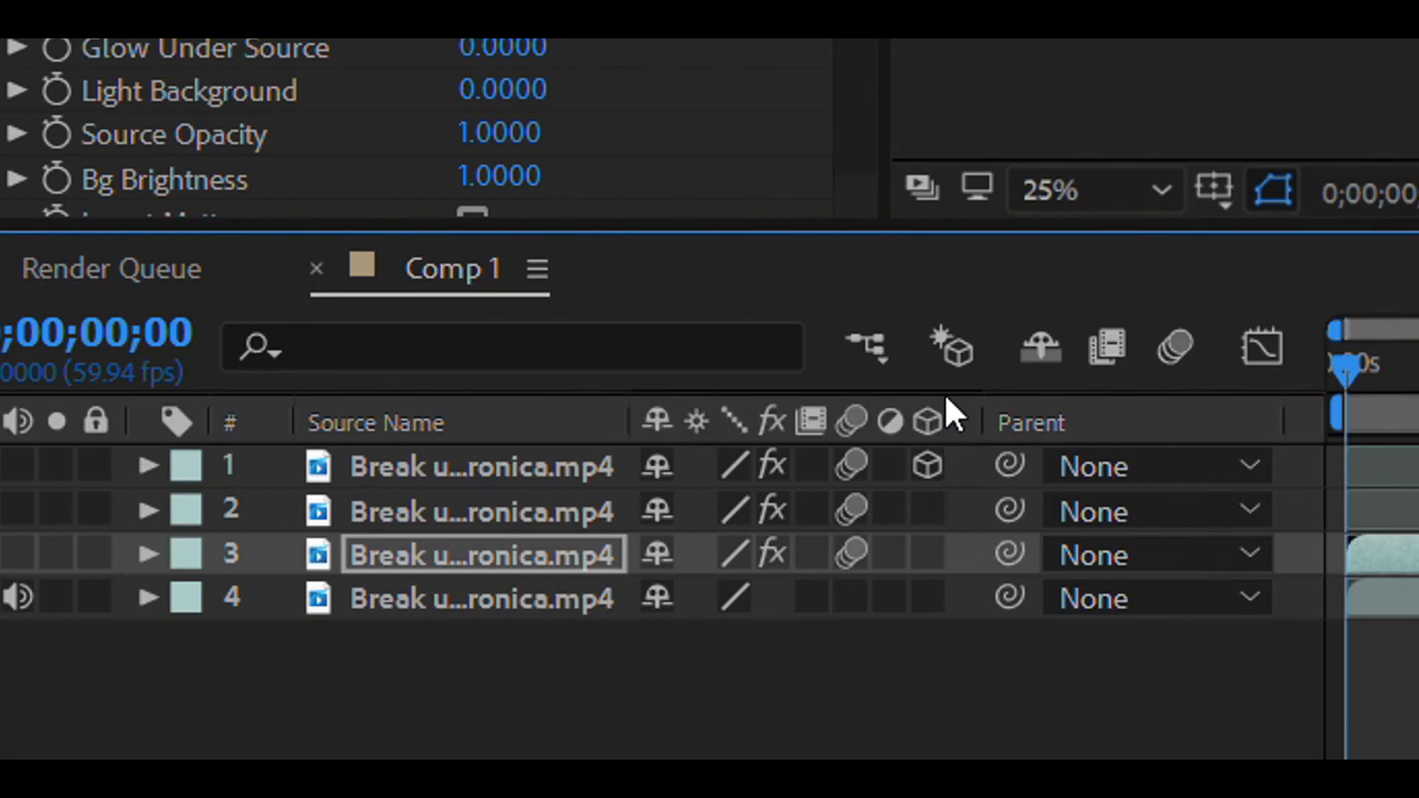